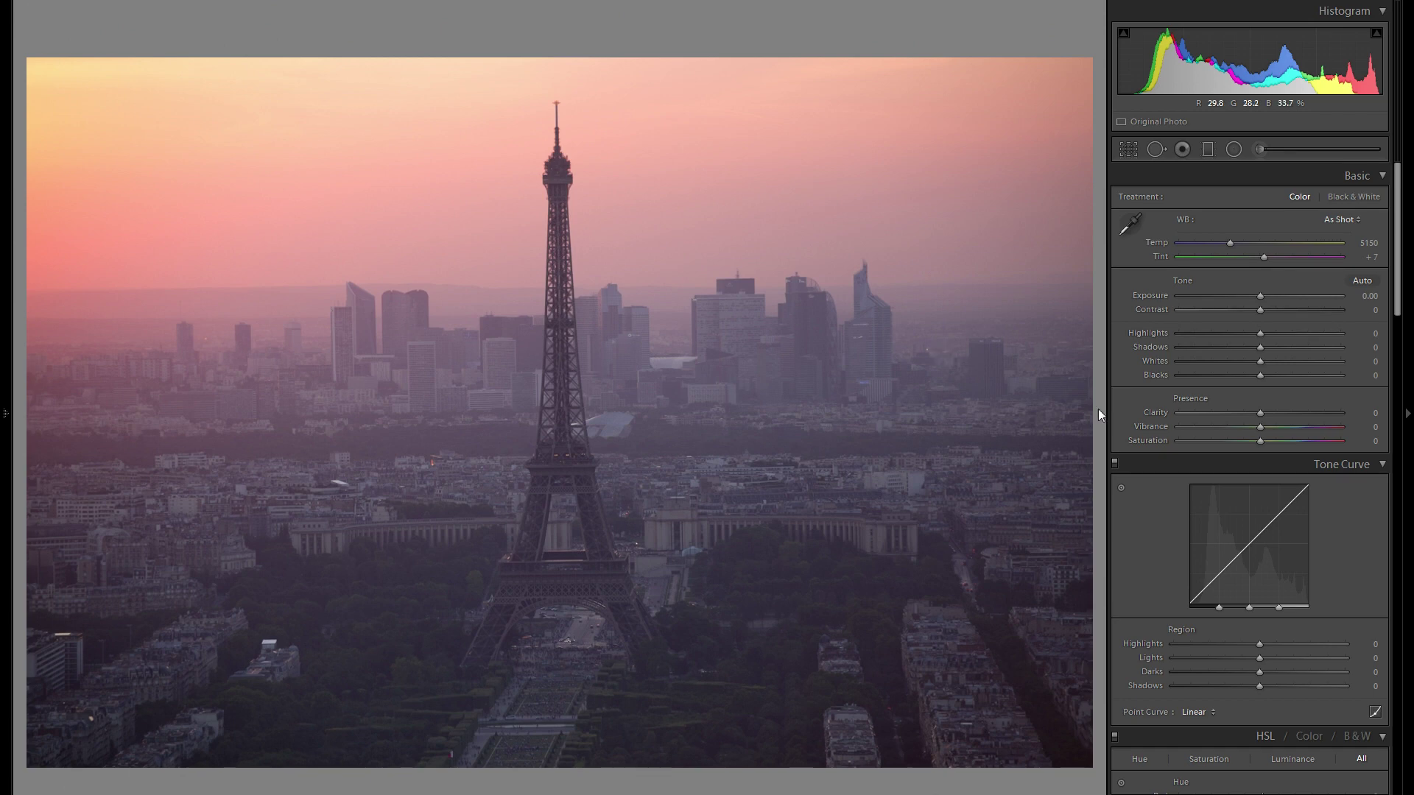
# Step: Open Shadows to +100, pull Highlights to -66, lift Blacks and push Contrast to +100
pyautogui.moveTo(1264, 347); pyautogui.dragTo(1388, 347)
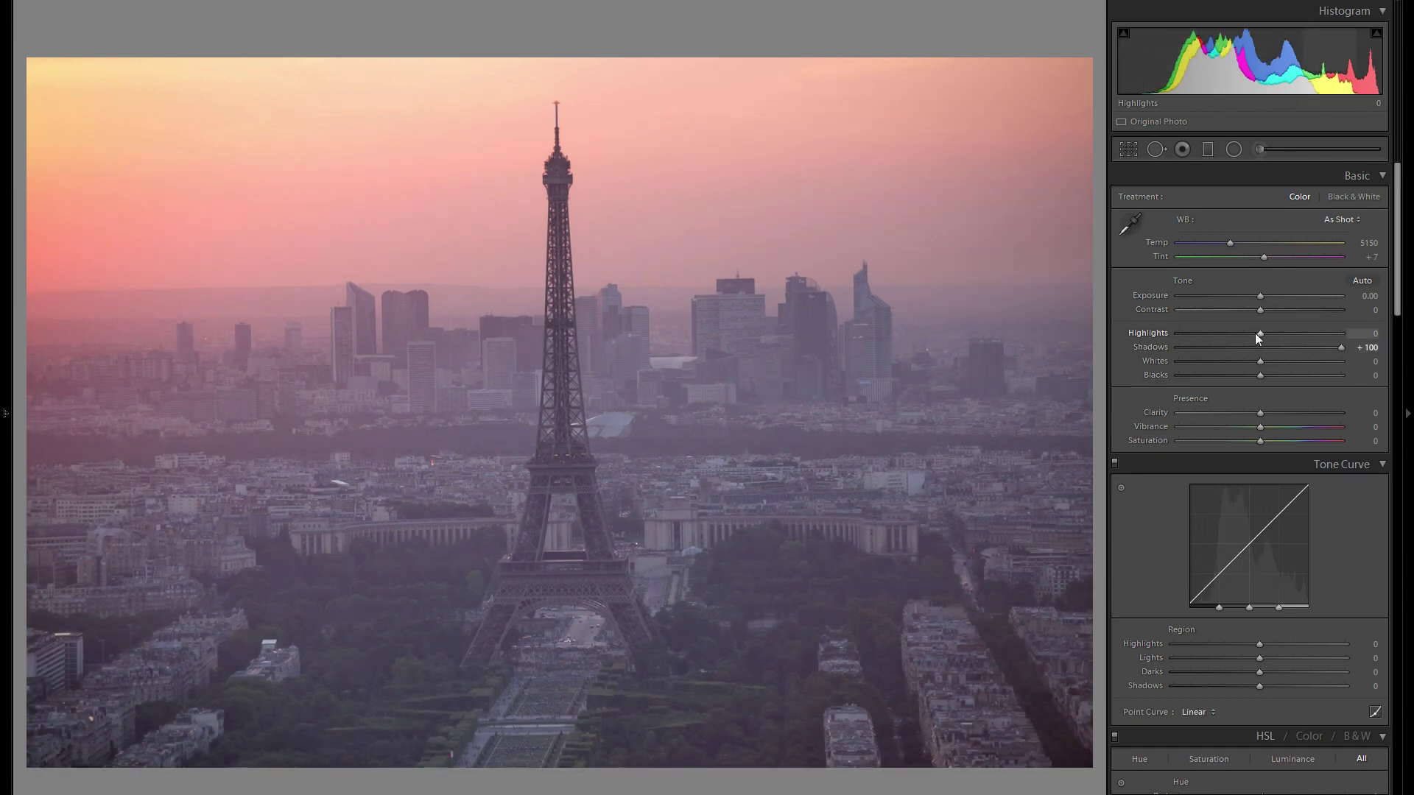
pyautogui.moveTo(1260, 333); pyautogui.dragTo(1201, 335)
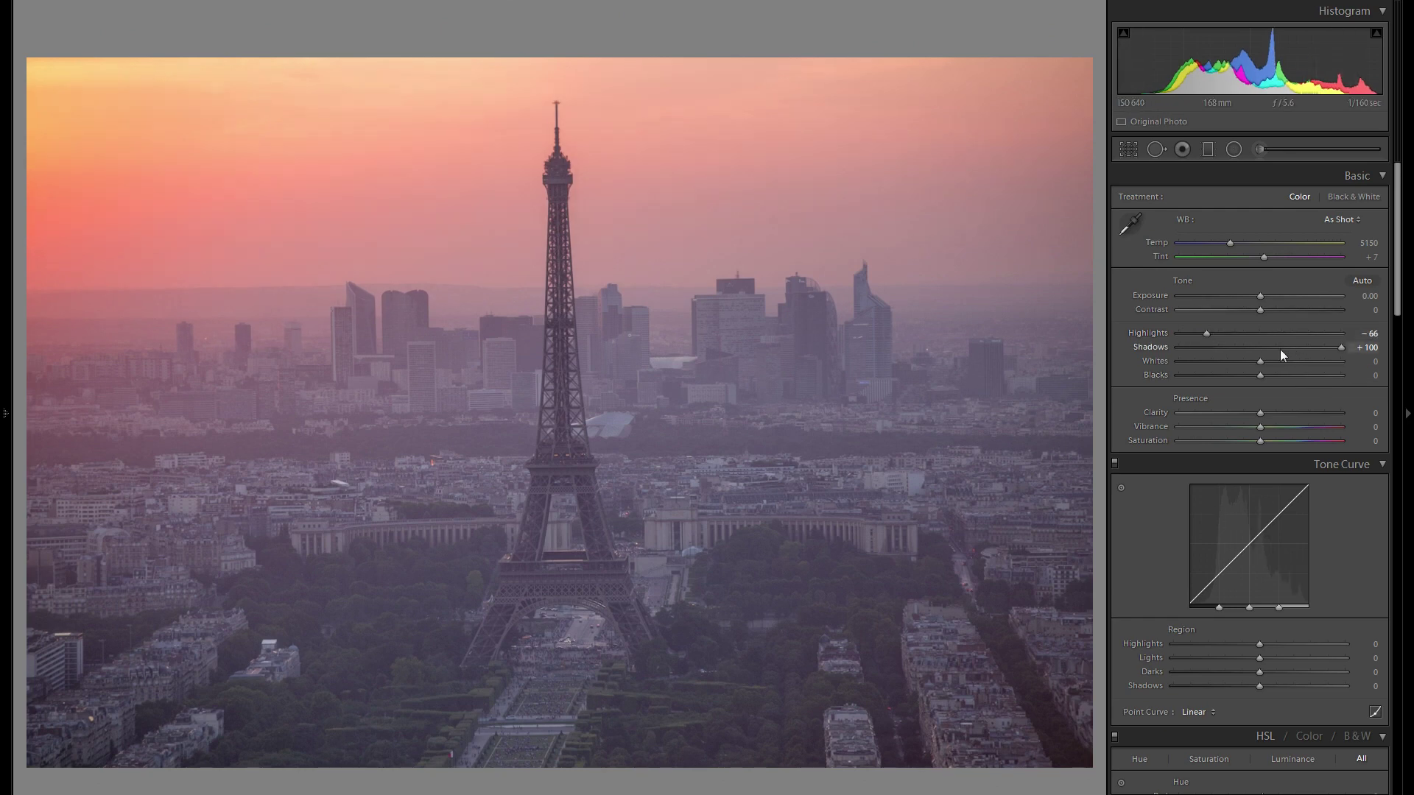
pyautogui.moveTo(1261, 377); pyautogui.dragTo(1298, 383)
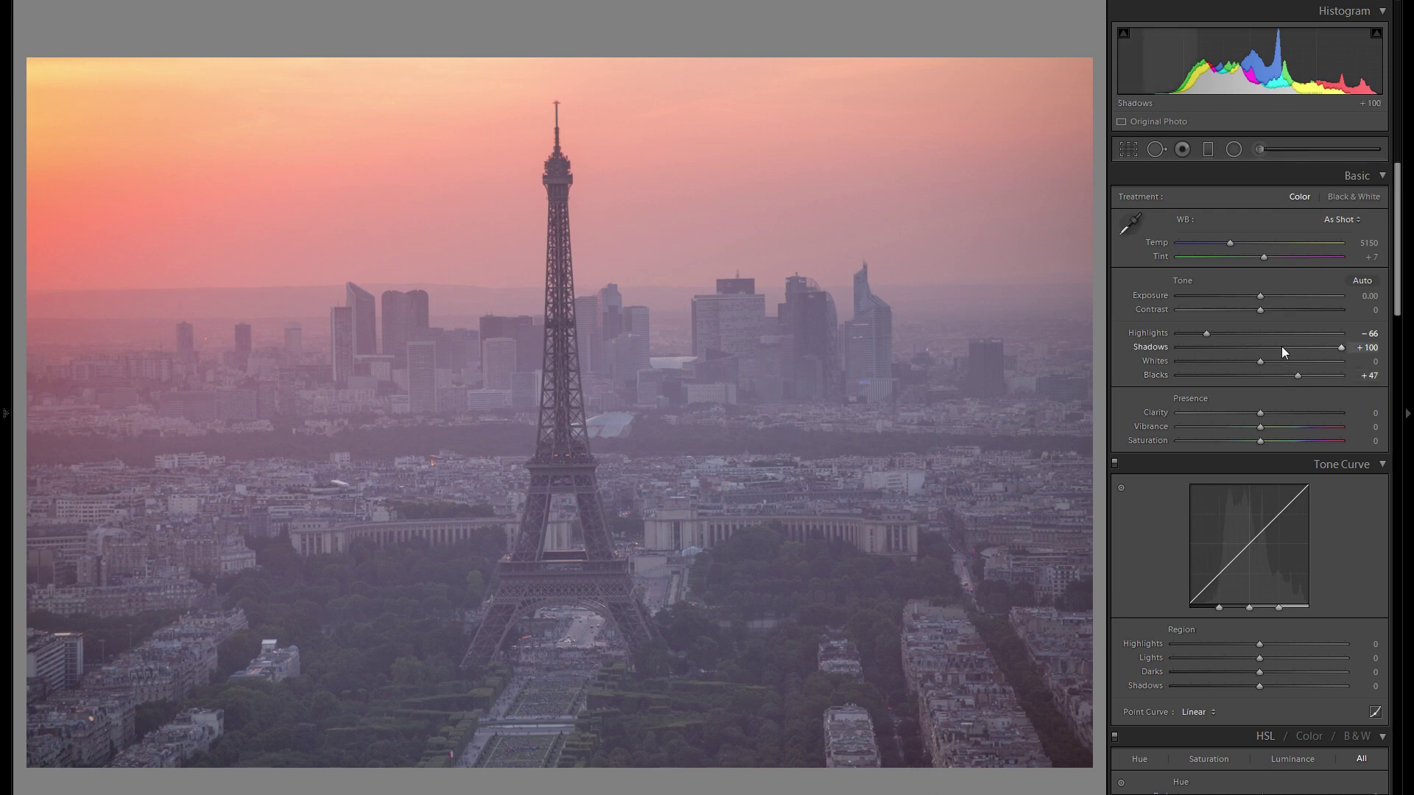
pyautogui.moveTo(1259, 309); pyautogui.dragTo(1351, 315)
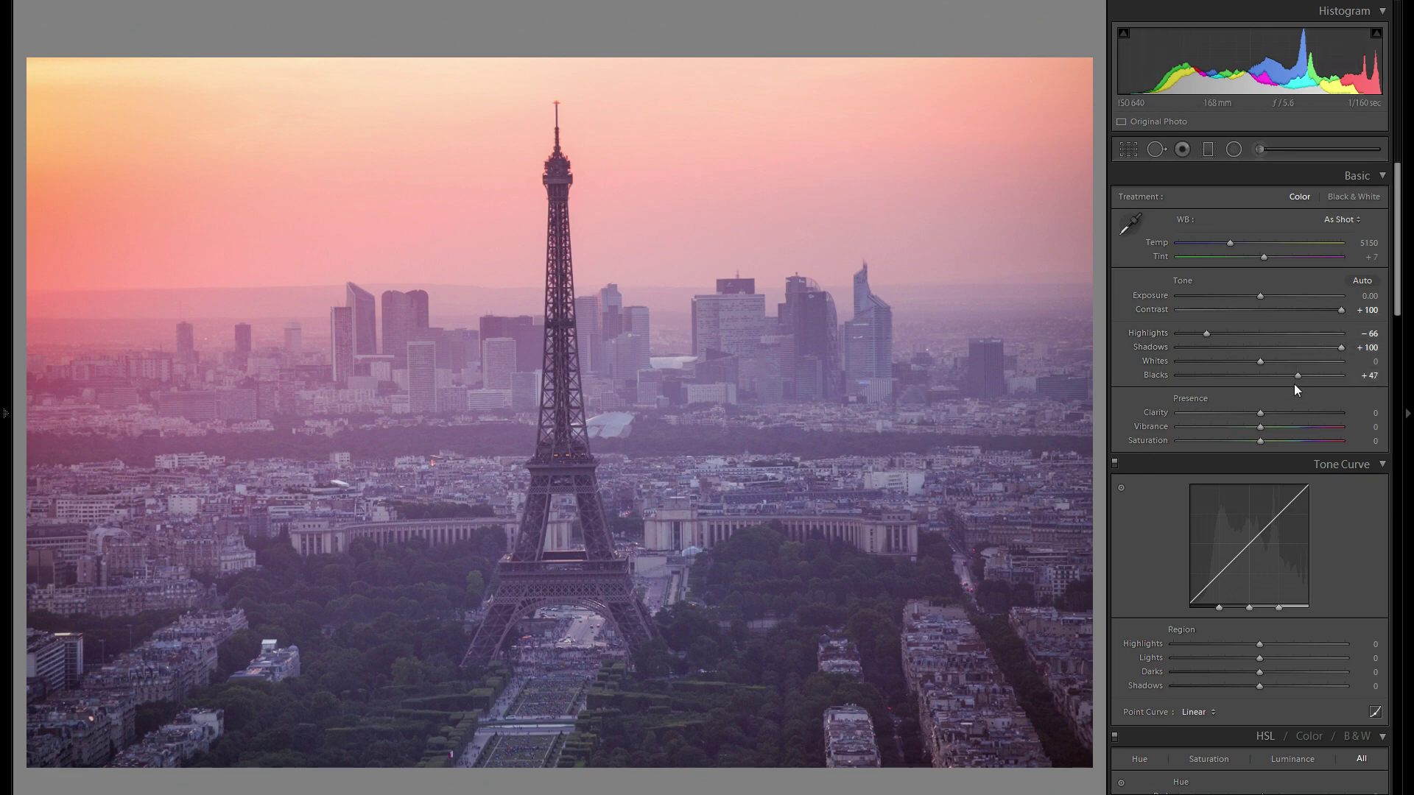
# Step: Compare before and after, settle Blacks at +25, add Clarity +59 and cool the temperature
pyautogui.press('y')
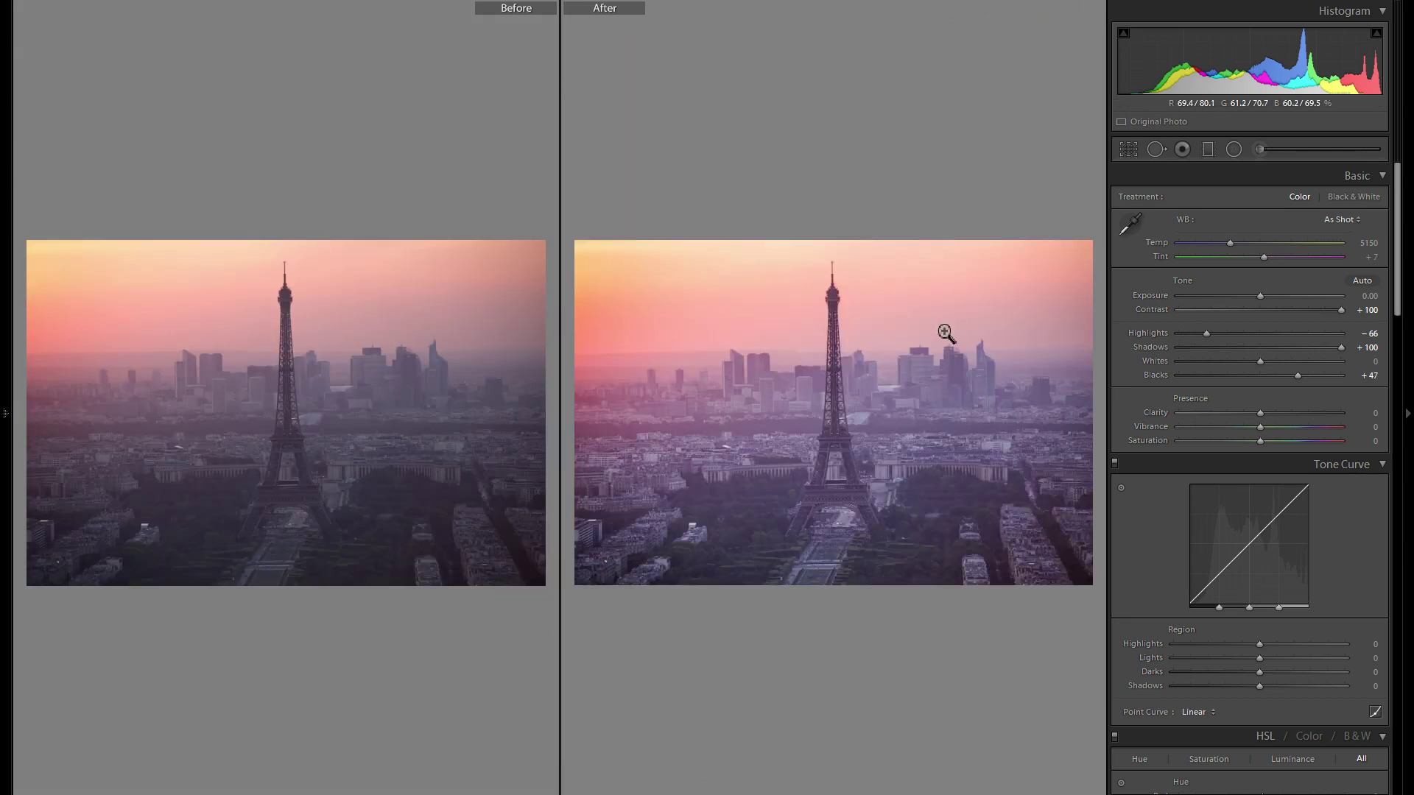
pyautogui.press('y')
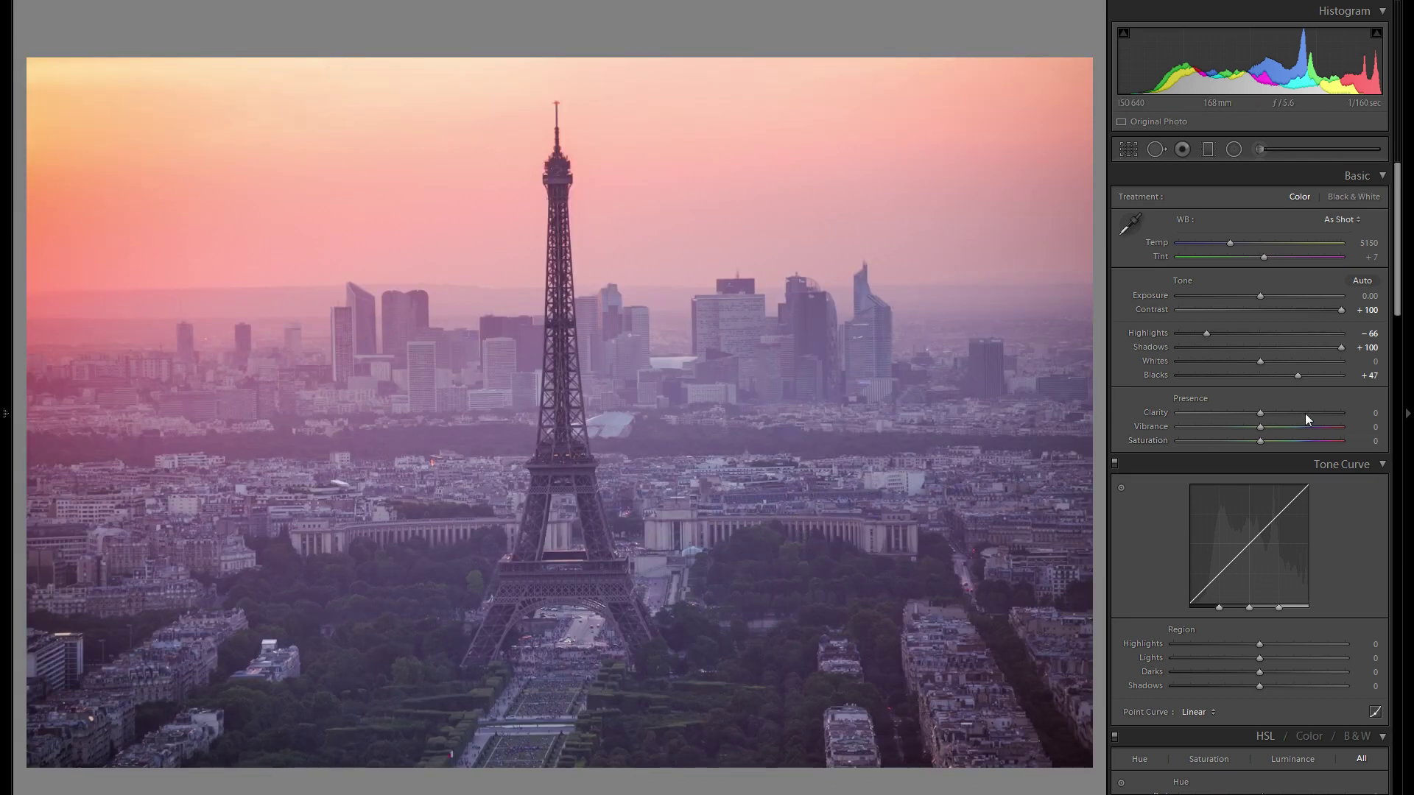
pyautogui.moveTo(1296, 374); pyautogui.dragTo(1281, 377)
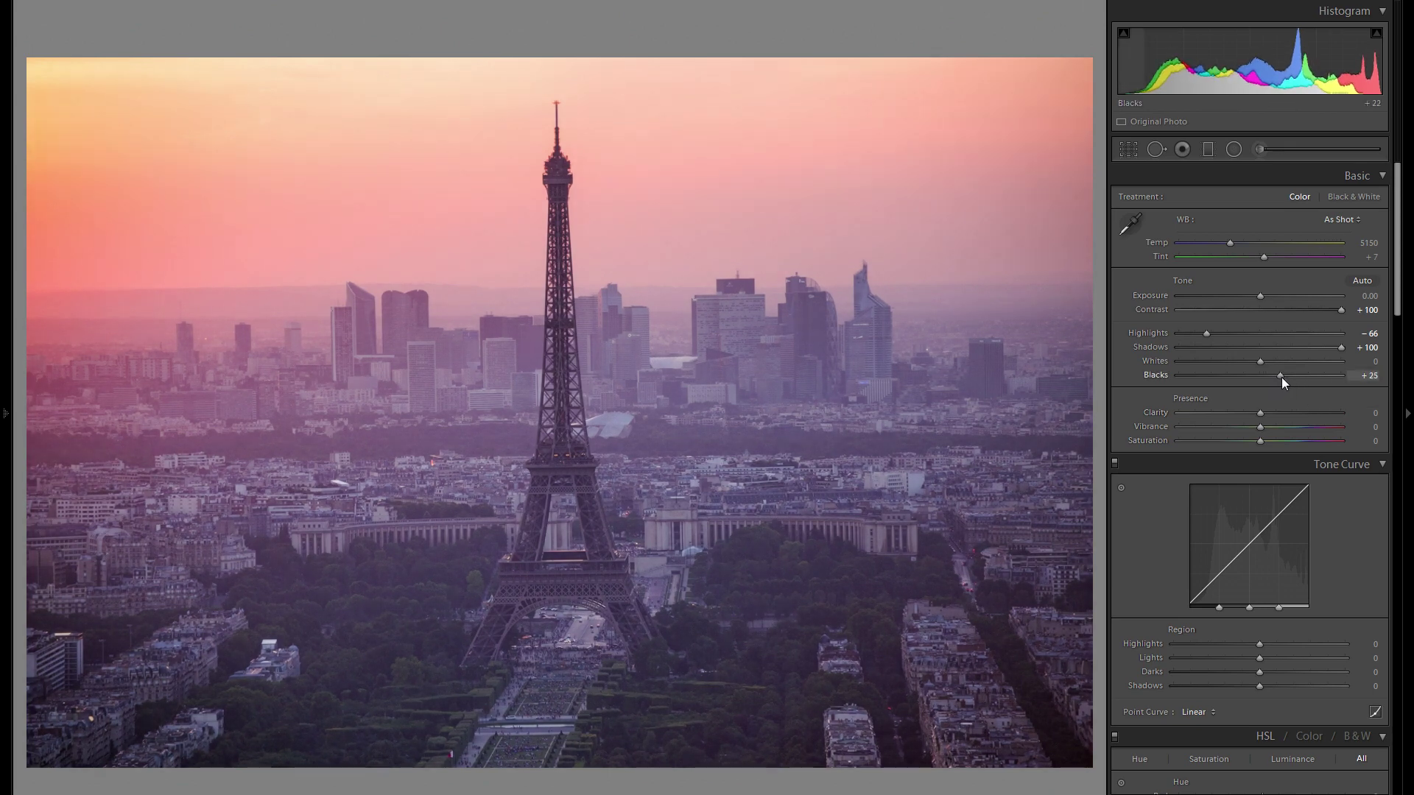
pyautogui.click(1301, 412)
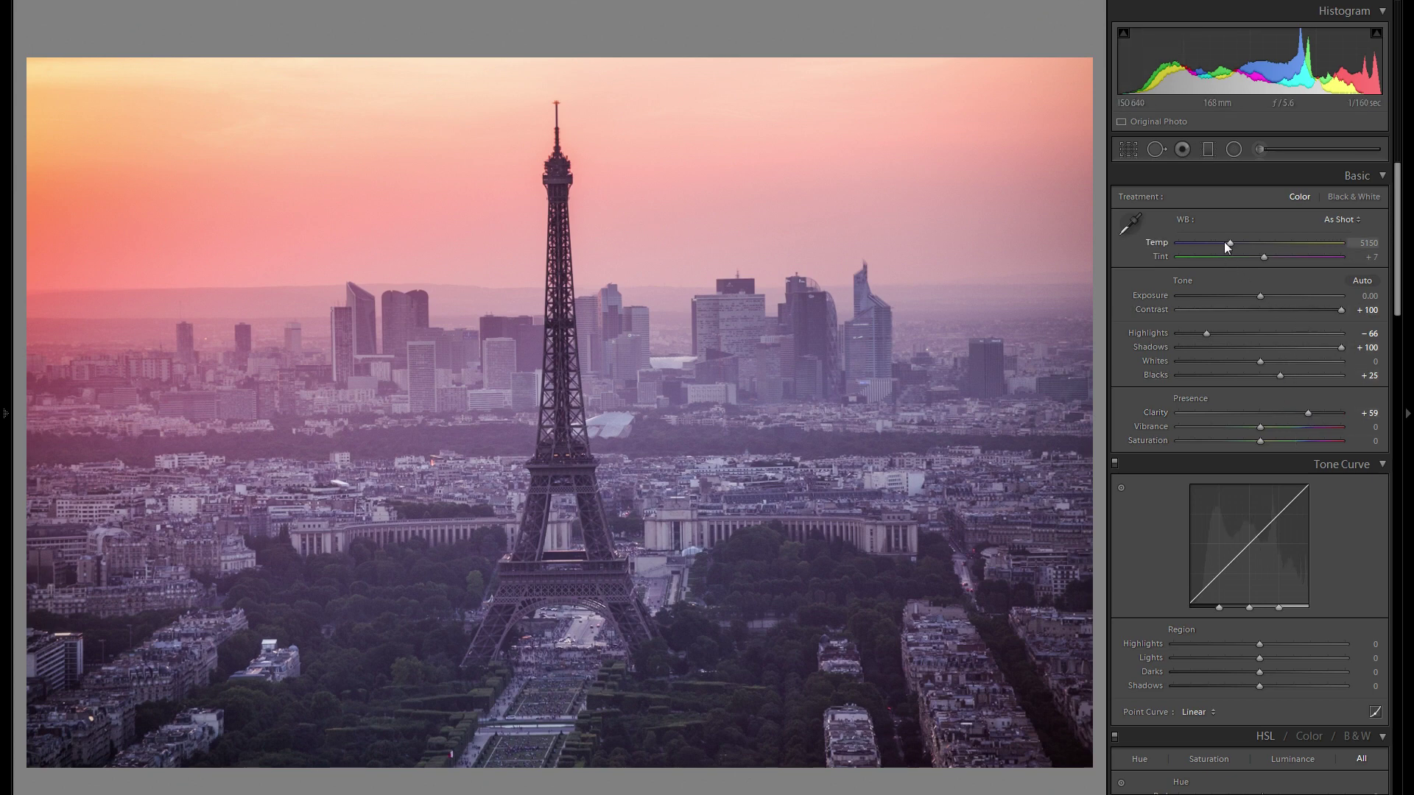
pyautogui.moveTo(1230, 241)
pyautogui.mouseDown()
pyautogui.moveTo(1218, 241)
pyautogui.moveTo(1265, 250)
pyautogui.moveTo(1230, 240)
pyautogui.mouseUp()
# Step: Set the split-toning highlight tint to hue 55, saturation 31, toggling the panel to compare
pyautogui.scroll(-10, 1256, 480)
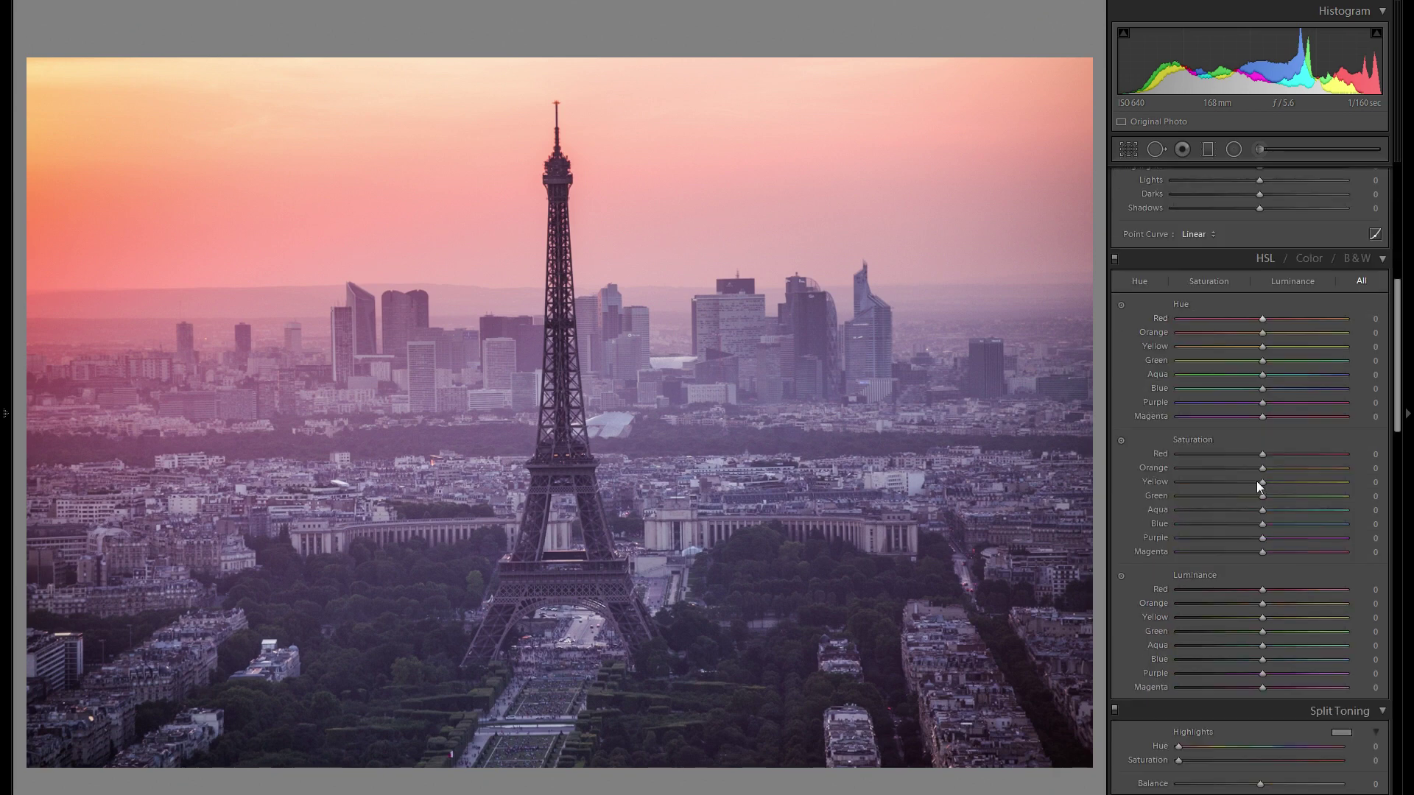
pyautogui.scroll(-3, 1360, 548)
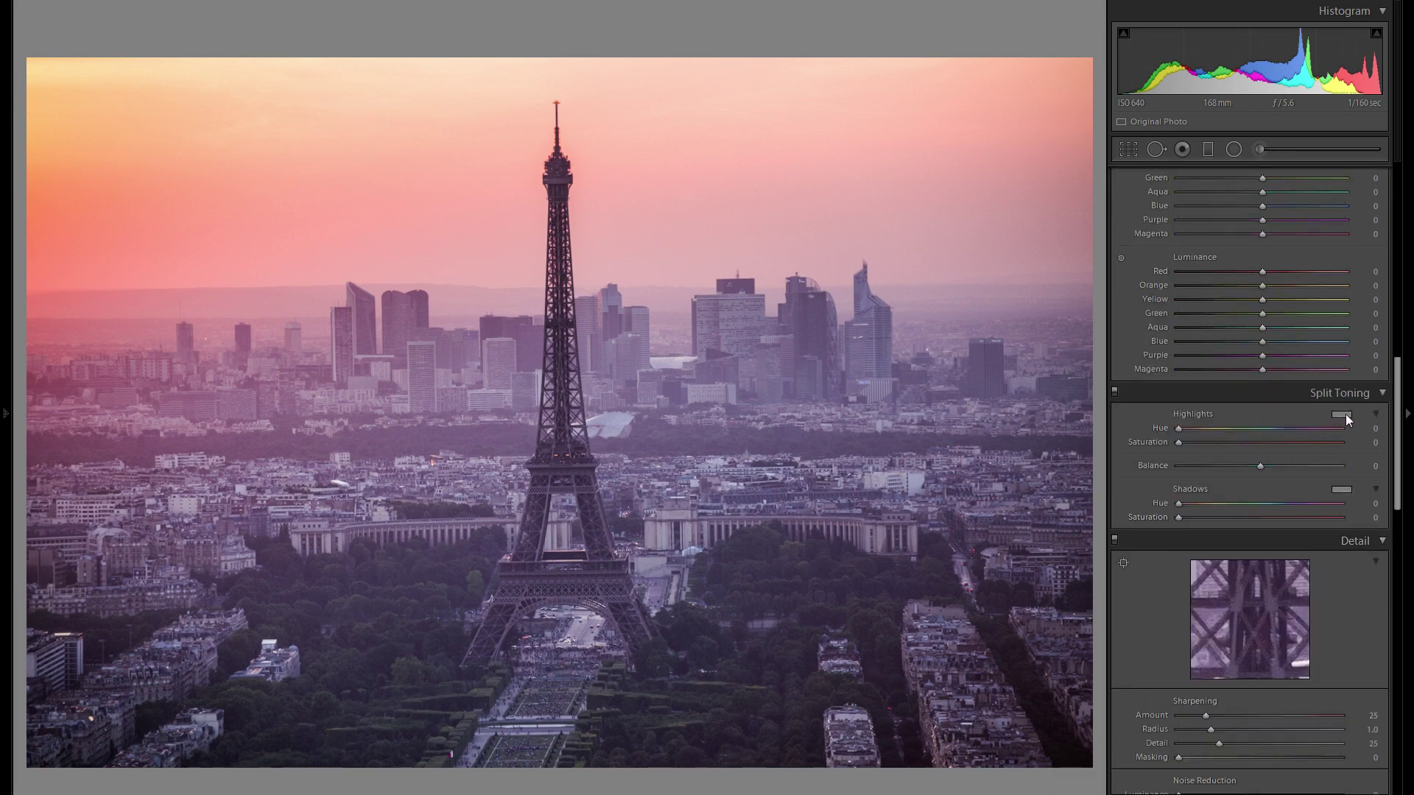
pyautogui.click(1343, 415)
pyautogui.click(1171, 446)
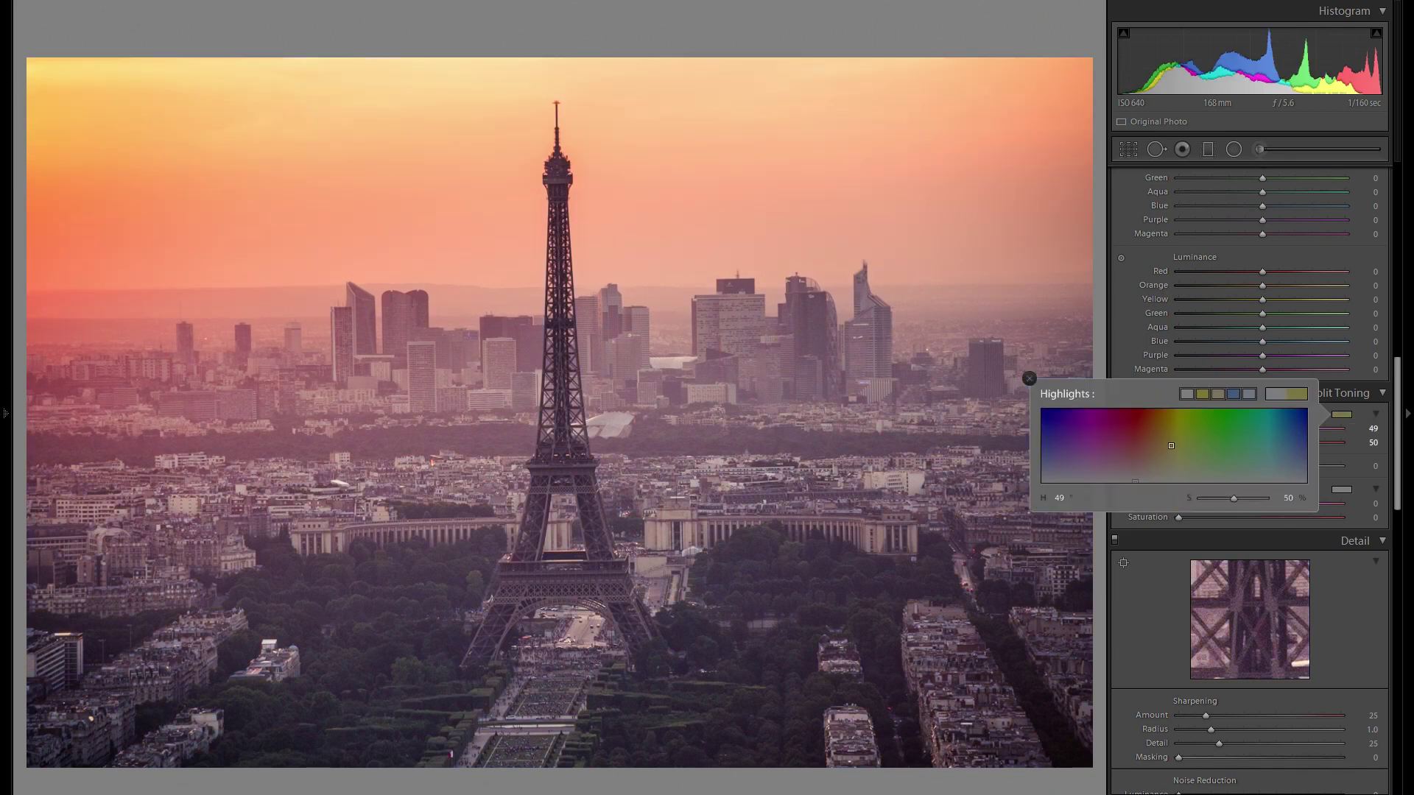
pyautogui.moveTo(1171, 446); pyautogui.dragTo(1175, 447)
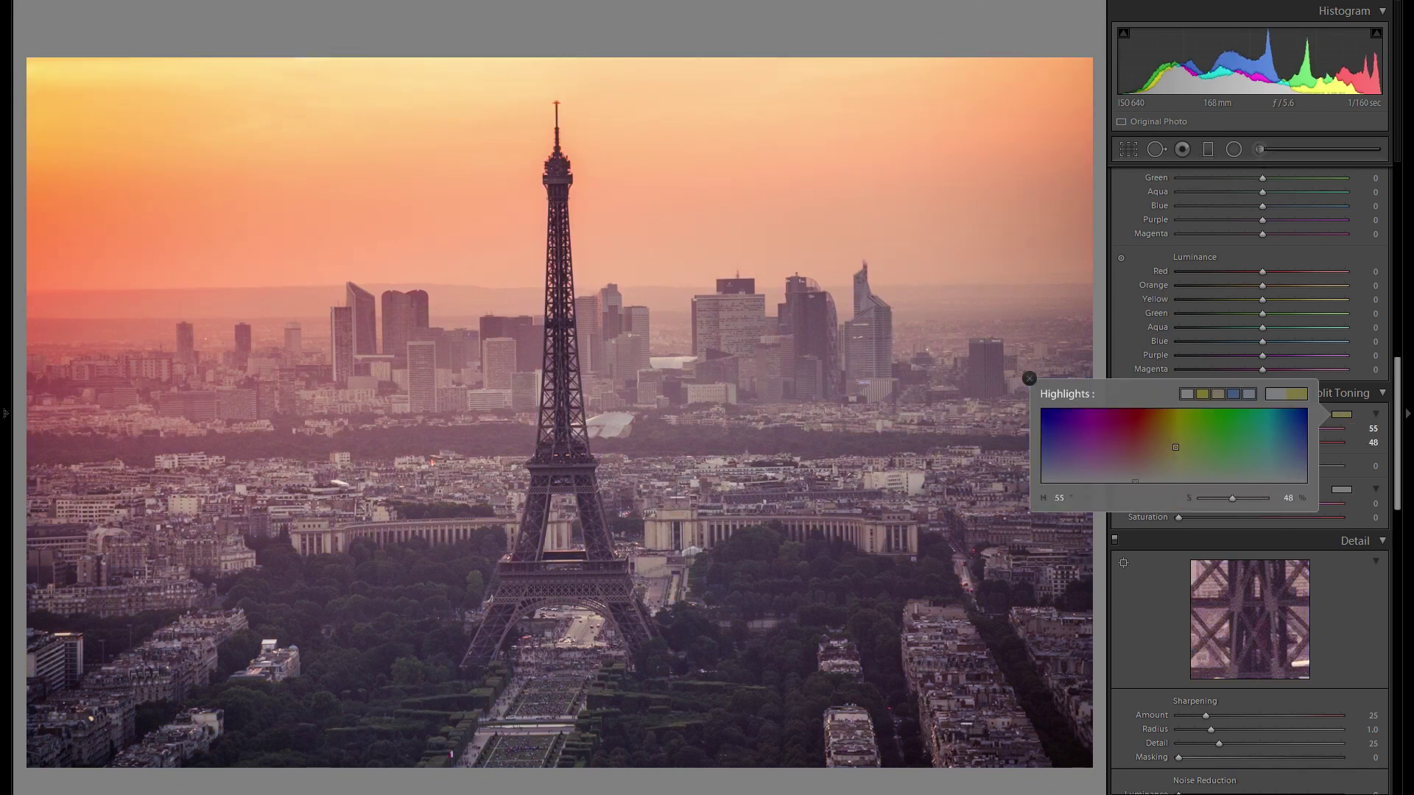
pyautogui.moveTo(1175, 447); pyautogui.dragTo(1175, 460)
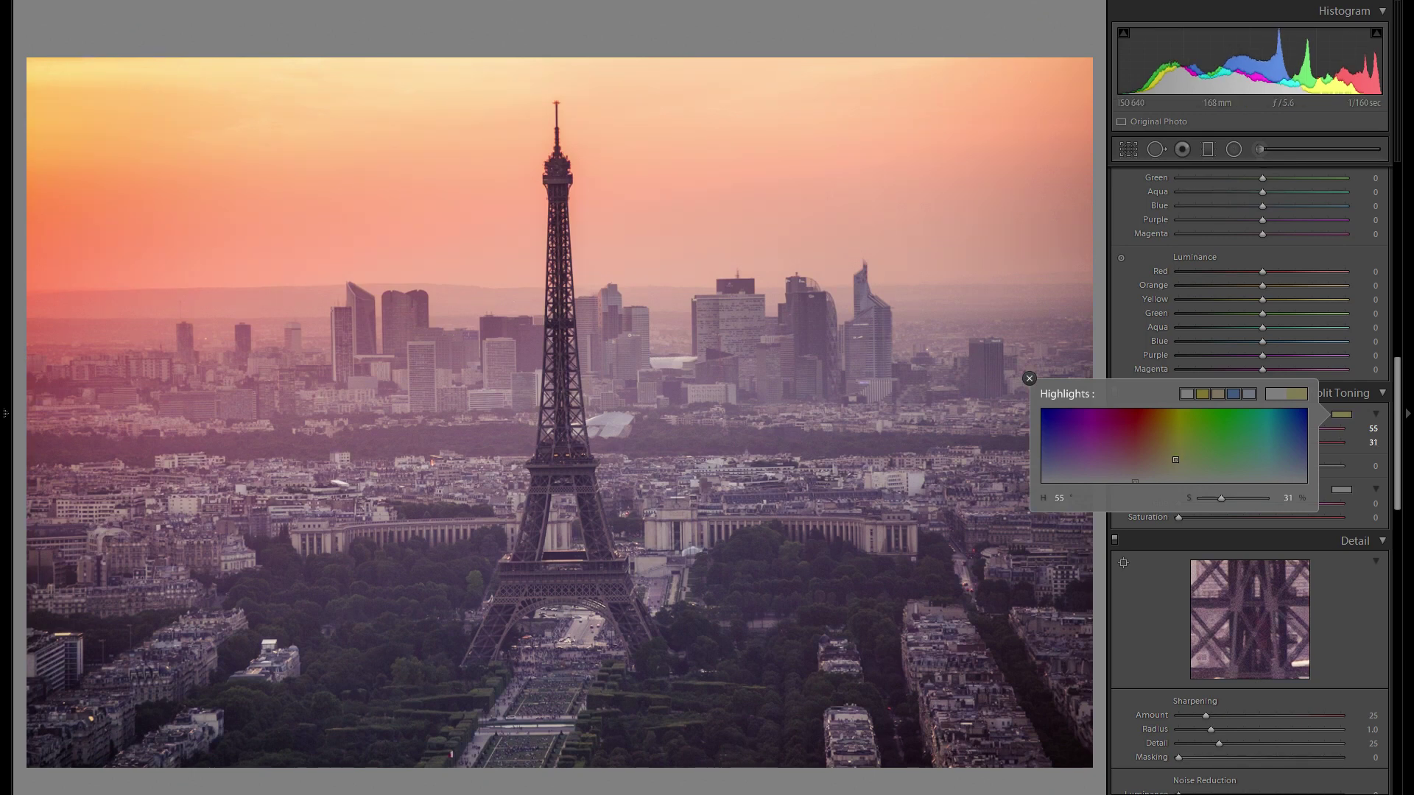
pyautogui.click(1029, 378)
pyautogui.click(1114, 393)
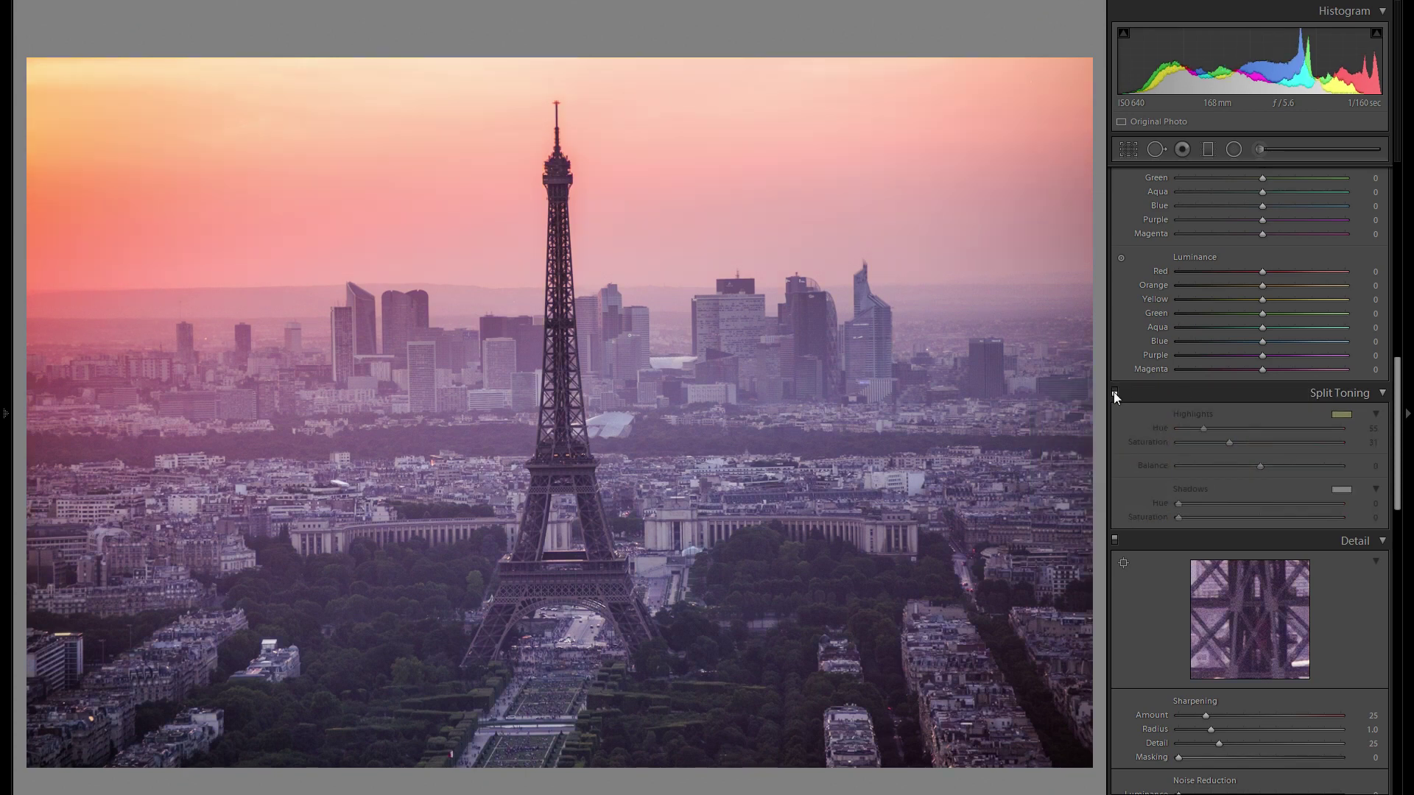
pyautogui.click(1114, 392)
pyautogui.scroll(10, 1192, 405)
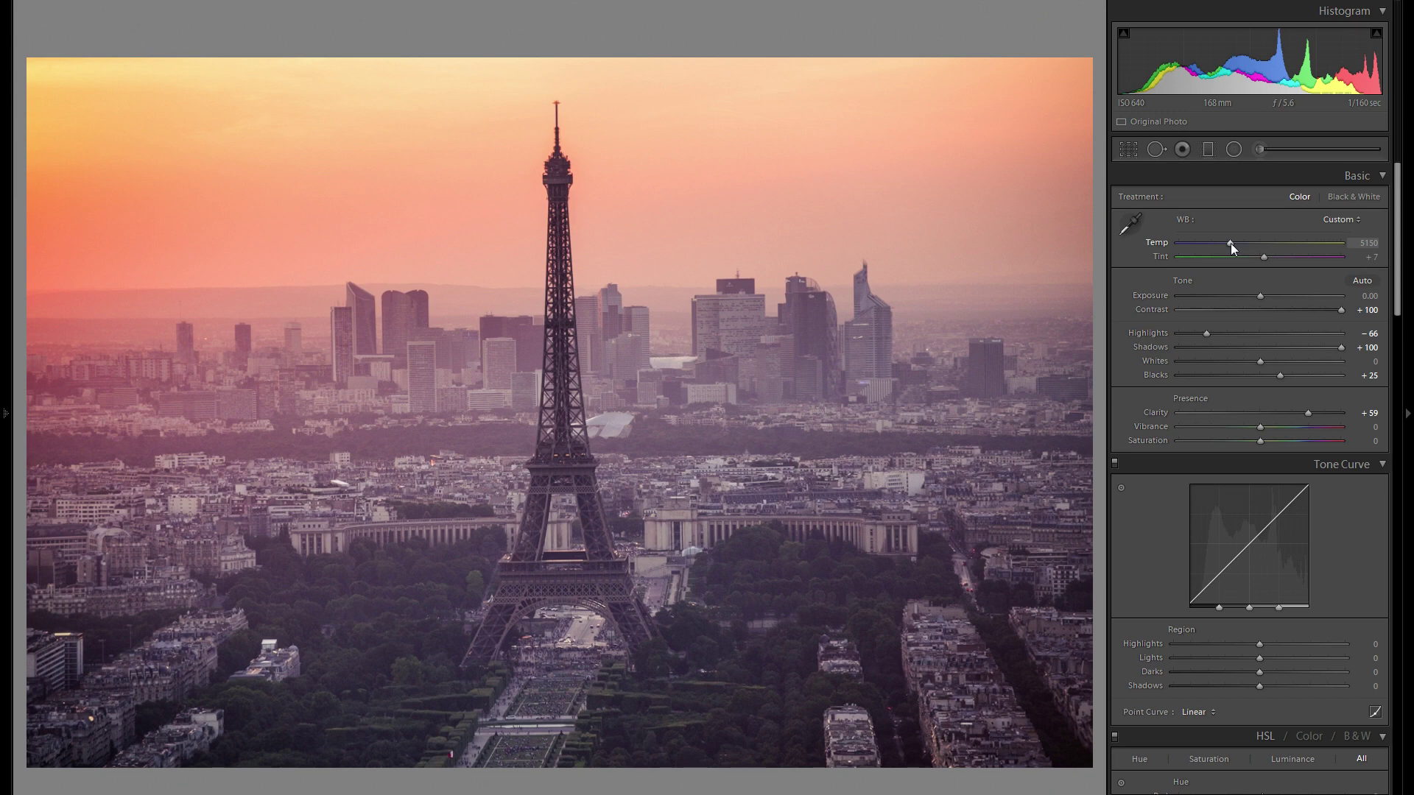
# Step: Raise Whites to +18 and Saturation to +21 in the Basic panel
pyautogui.moveTo(1262, 360); pyautogui.dragTo(1277, 362)
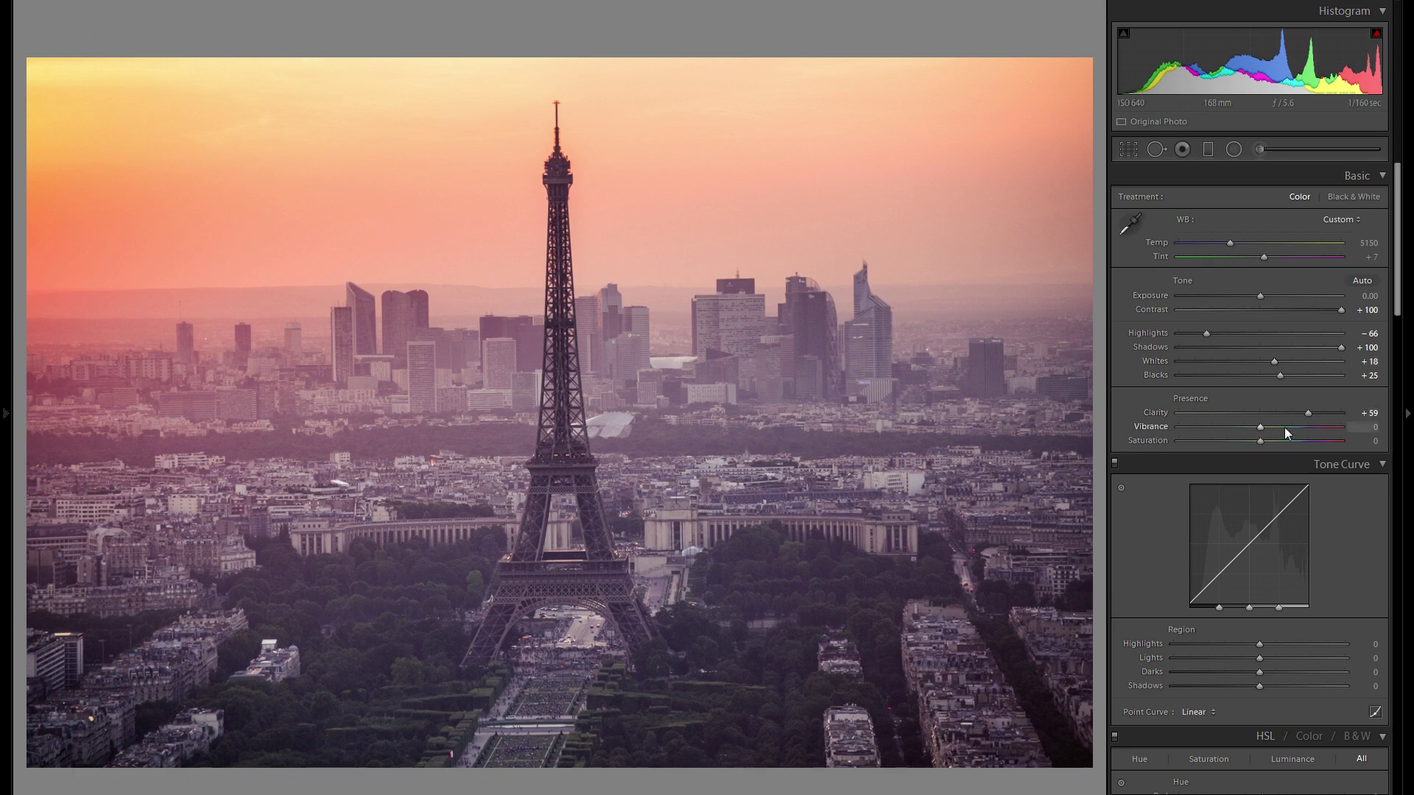
pyautogui.moveTo(1283, 443)
pyautogui.mouseDown()
pyautogui.moveTo(1308, 442)
pyautogui.moveTo(1276, 440)
pyautogui.mouseUp()
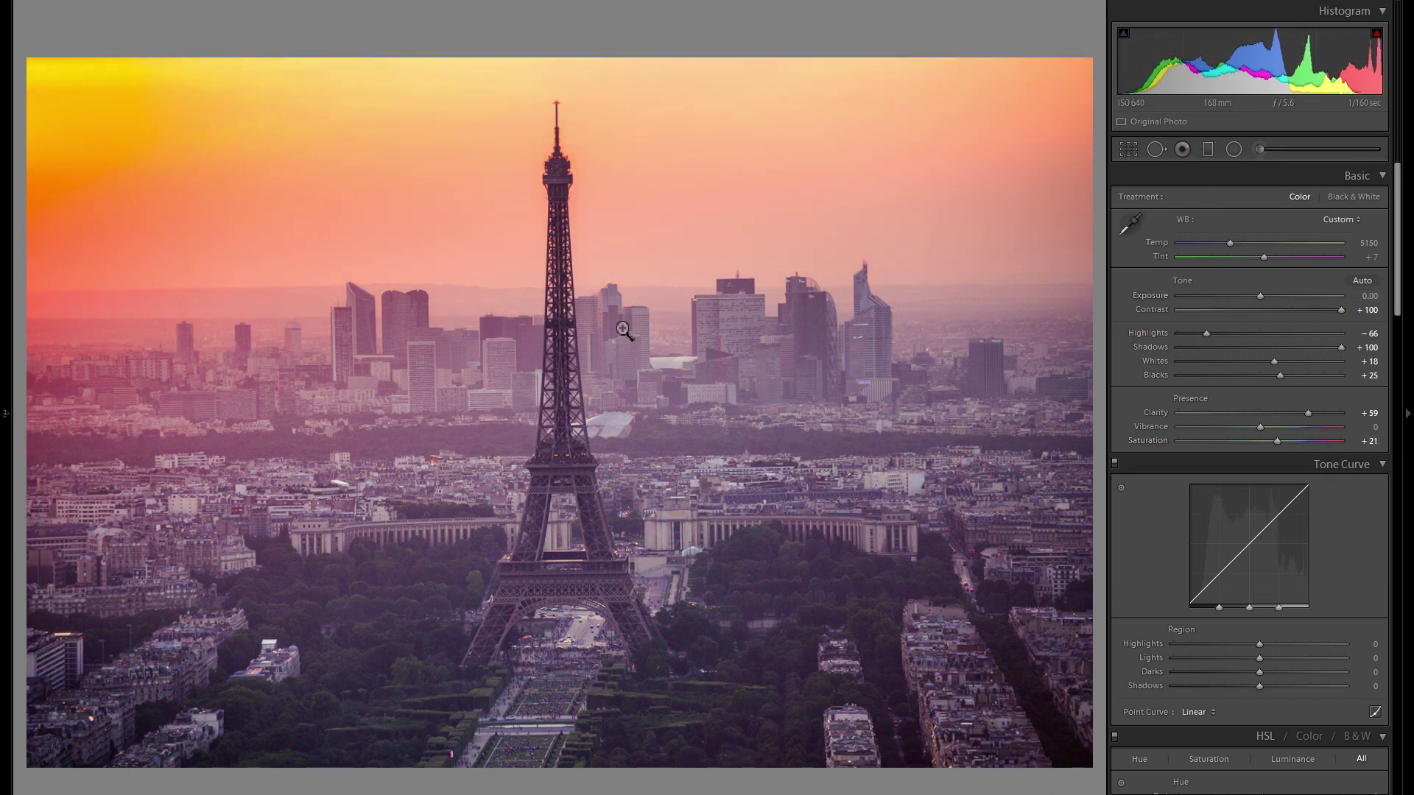
# Step: Add a graduated filter from the sky over the skyline with exposure 0 and saturation -28
pyautogui.click(1208, 150)
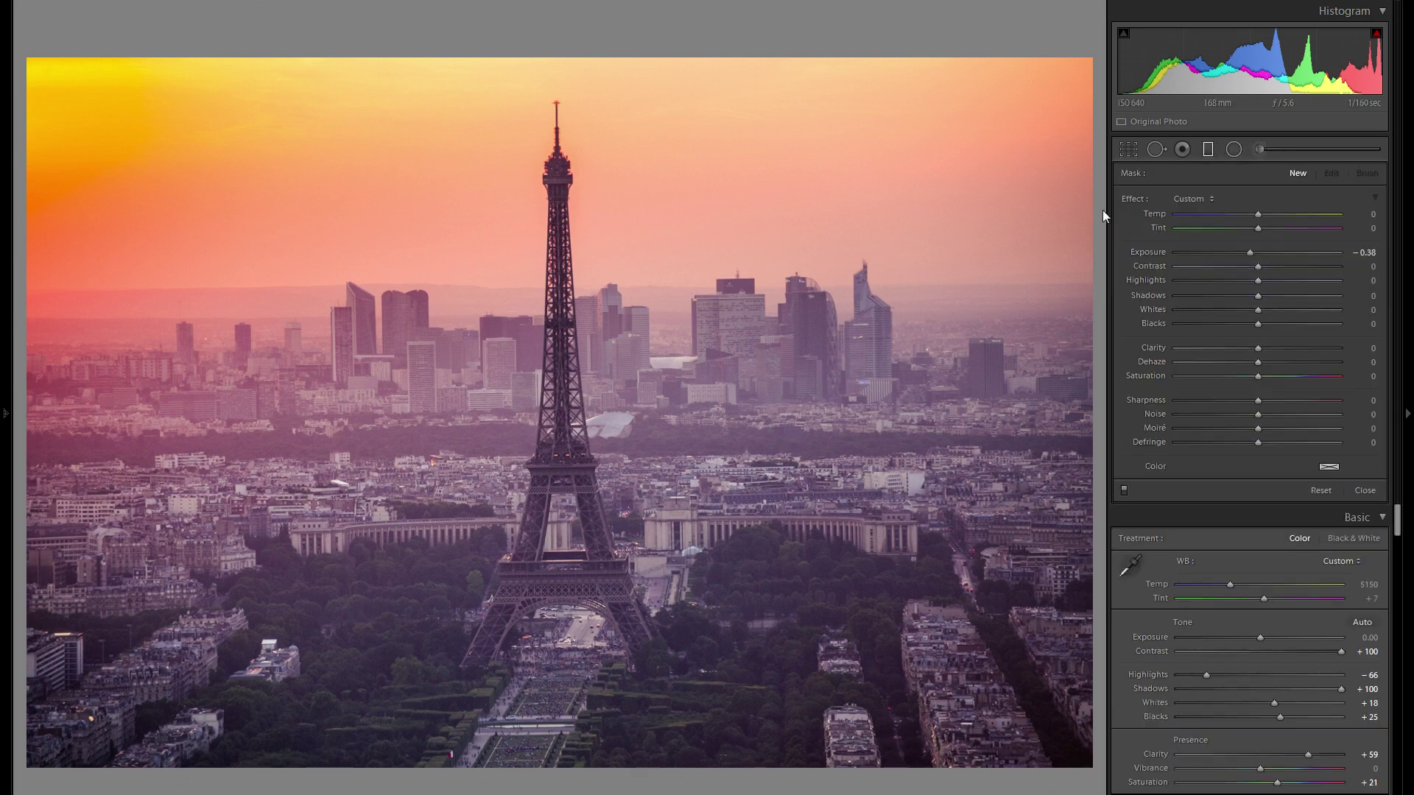
pyautogui.moveTo(446, 281); pyautogui.dragTo(466, 366)
pyautogui.moveTo(478, 425); pyautogui.dragTo(482, 532)
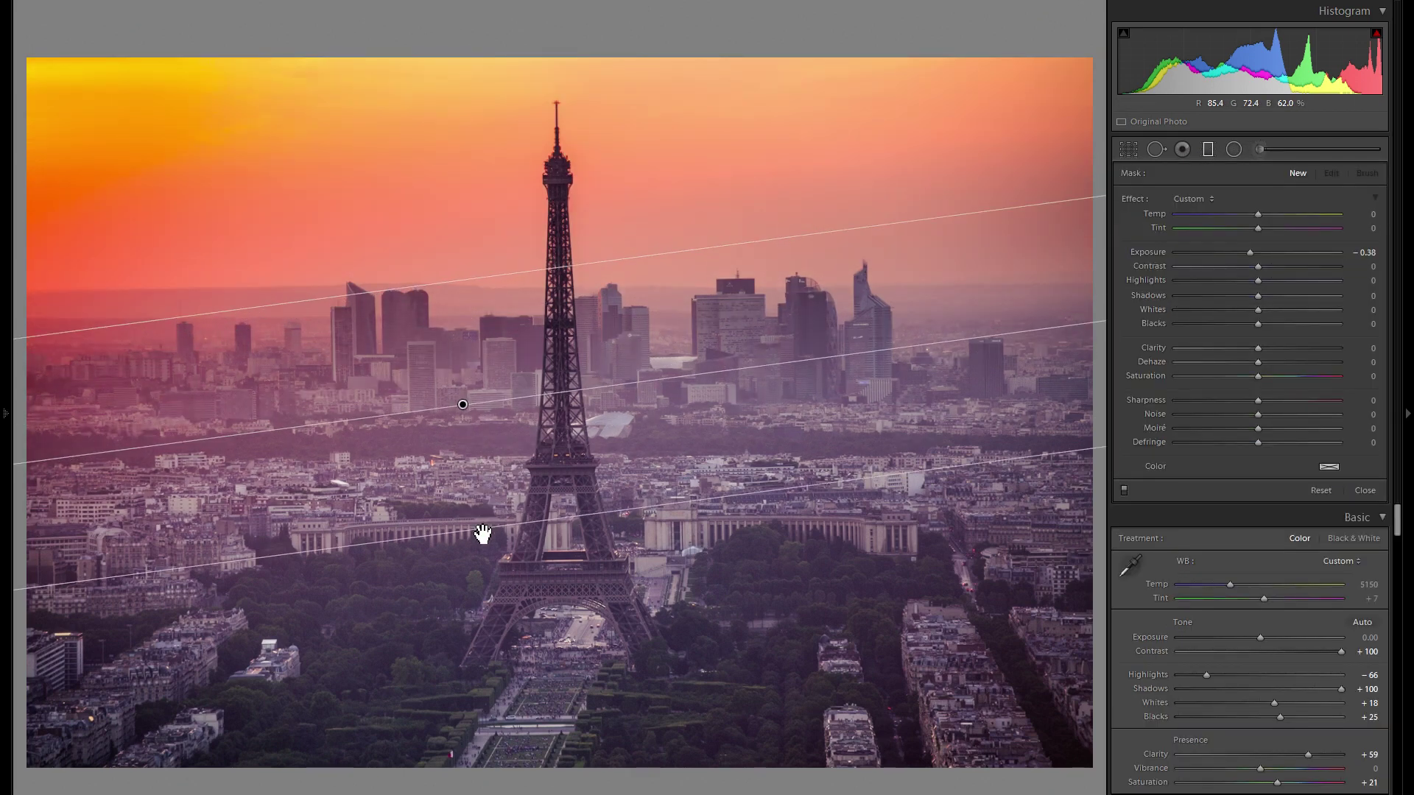
pyautogui.doubleClick(1154, 247)
pyautogui.moveTo(1251, 378); pyautogui.dragTo(1235, 378)
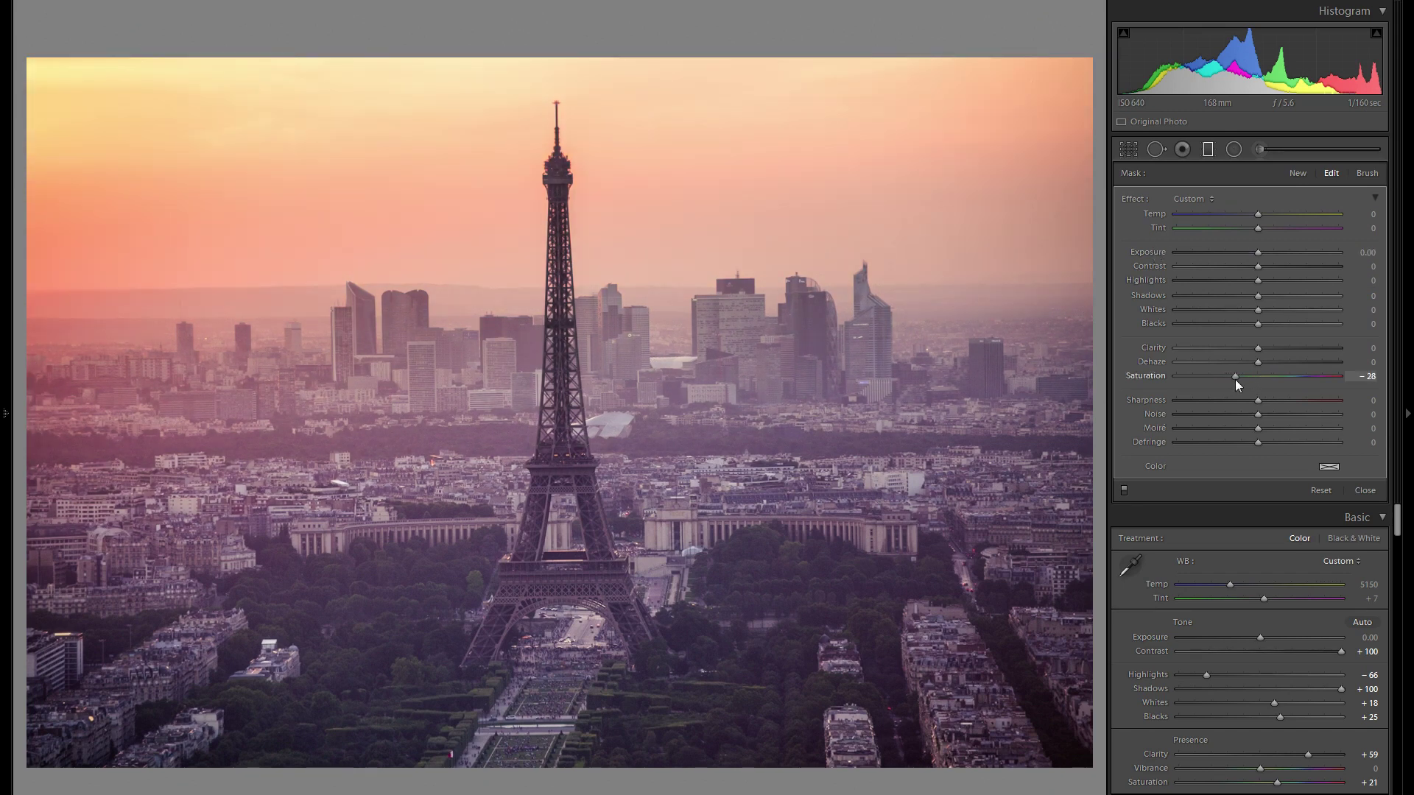
pyautogui.click(1208, 150)
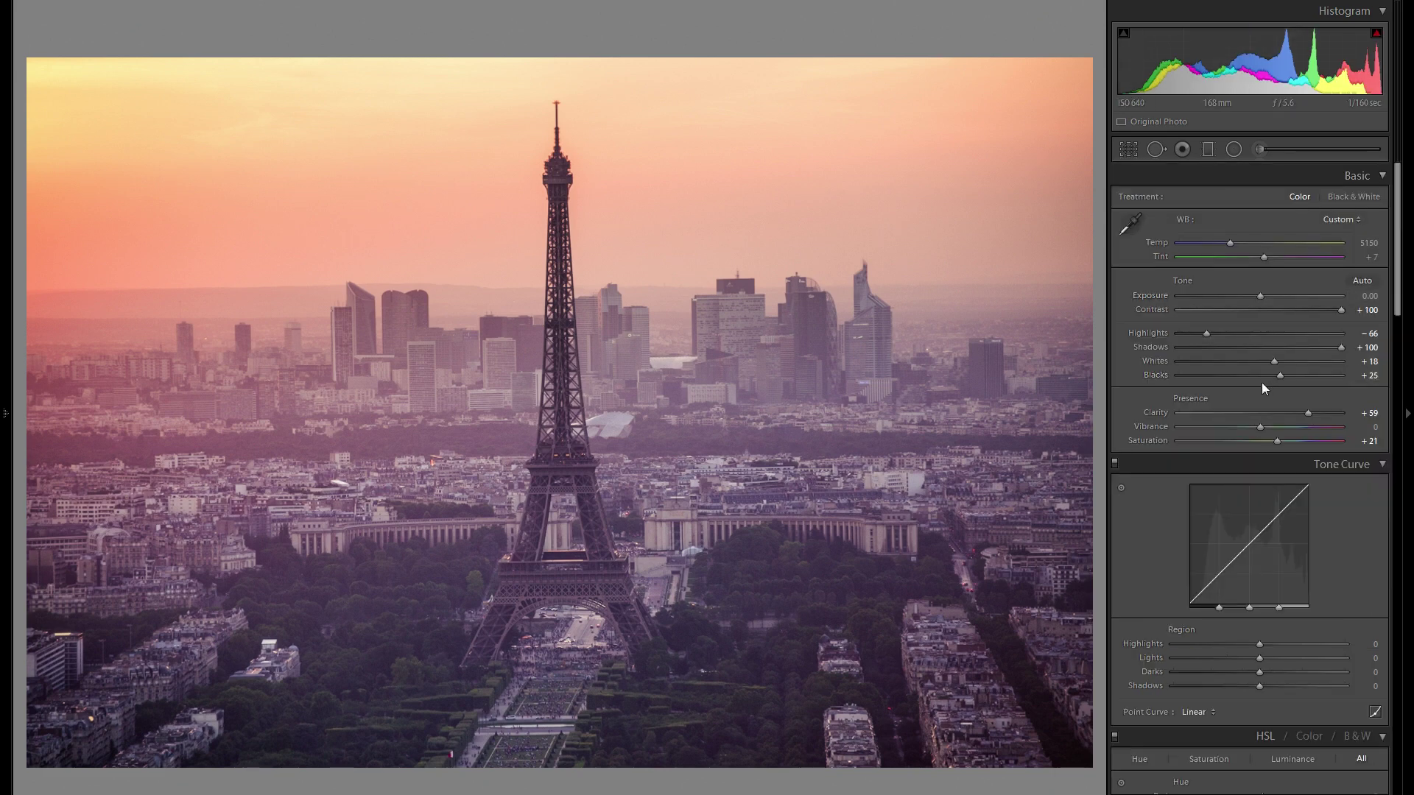
pyautogui.scroll(-3, 1262, 382)
# Step: Brighten the tone curve highlights region and lift Blue/Purple luminance to +24/+34
pyautogui.moveTo(1309, 486); pyautogui.dragTo(1244, 524)
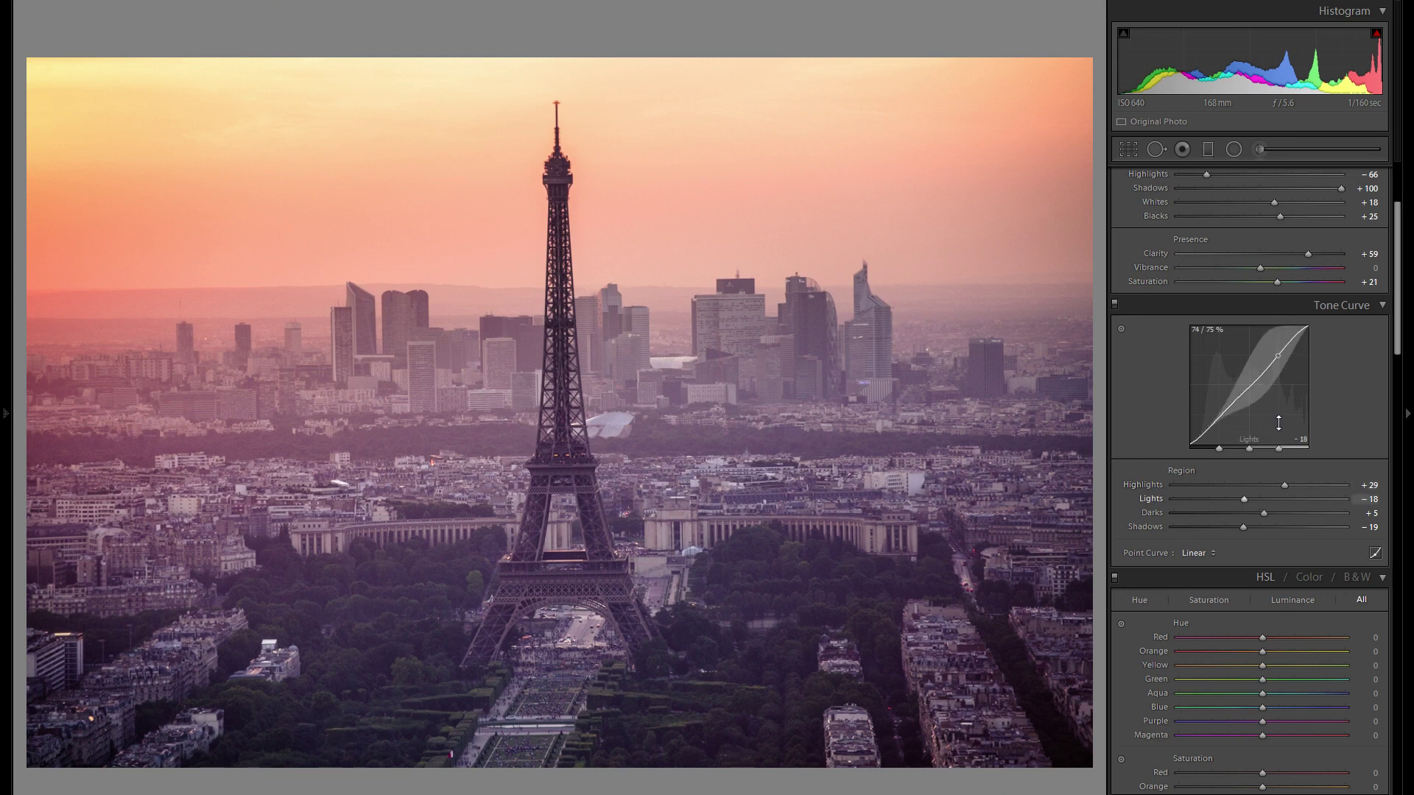
pyautogui.scroll(-5, 1261, 418)
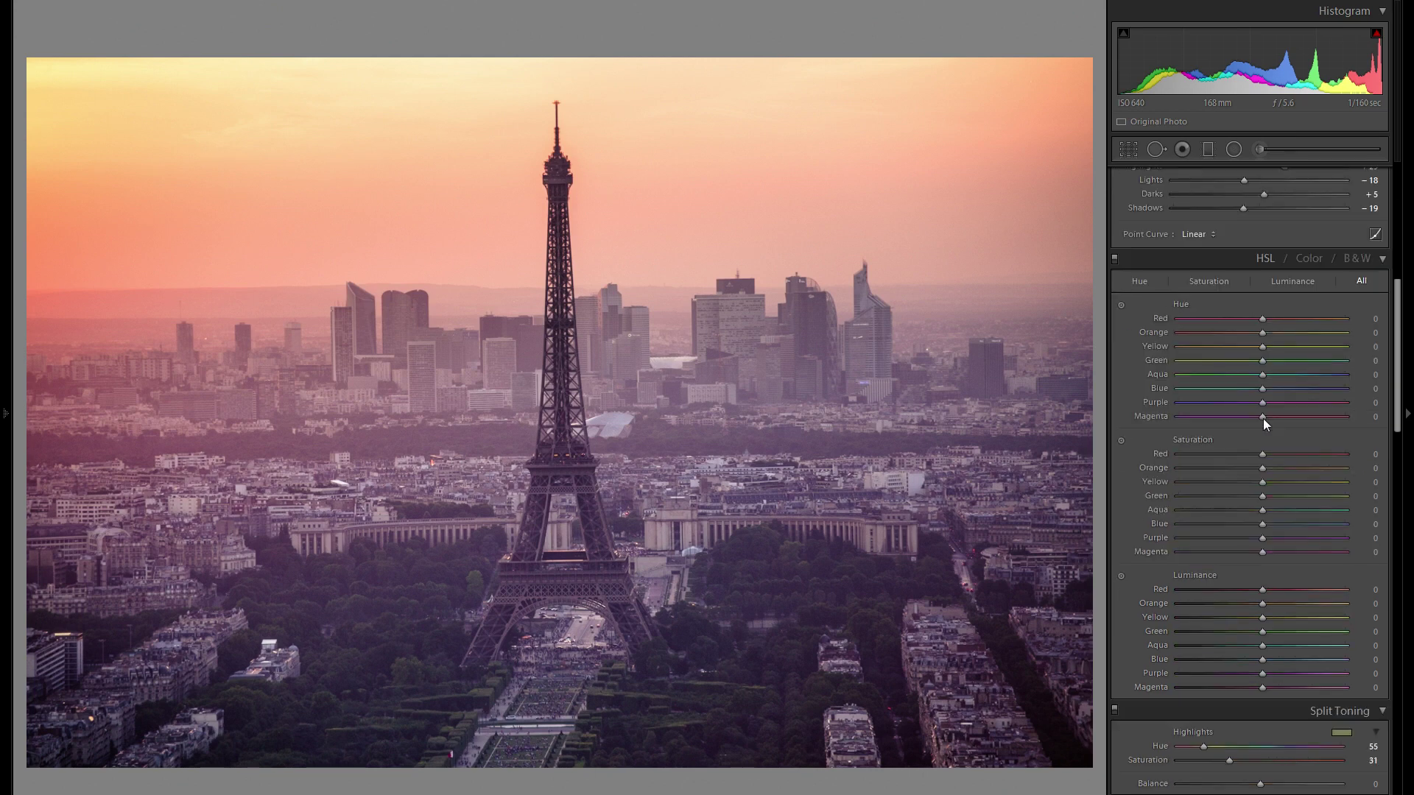
pyautogui.click(1121, 576)
pyautogui.moveTo(775, 561)
pyautogui.mouseDown()
pyautogui.moveTo(775, 534)
pyautogui.moveTo(777, 551)
pyautogui.mouseUp()
# Step: Boost Blue/Purple saturation to +16/+19 and shift their hue to −15/−16
pyautogui.click(1121, 440)
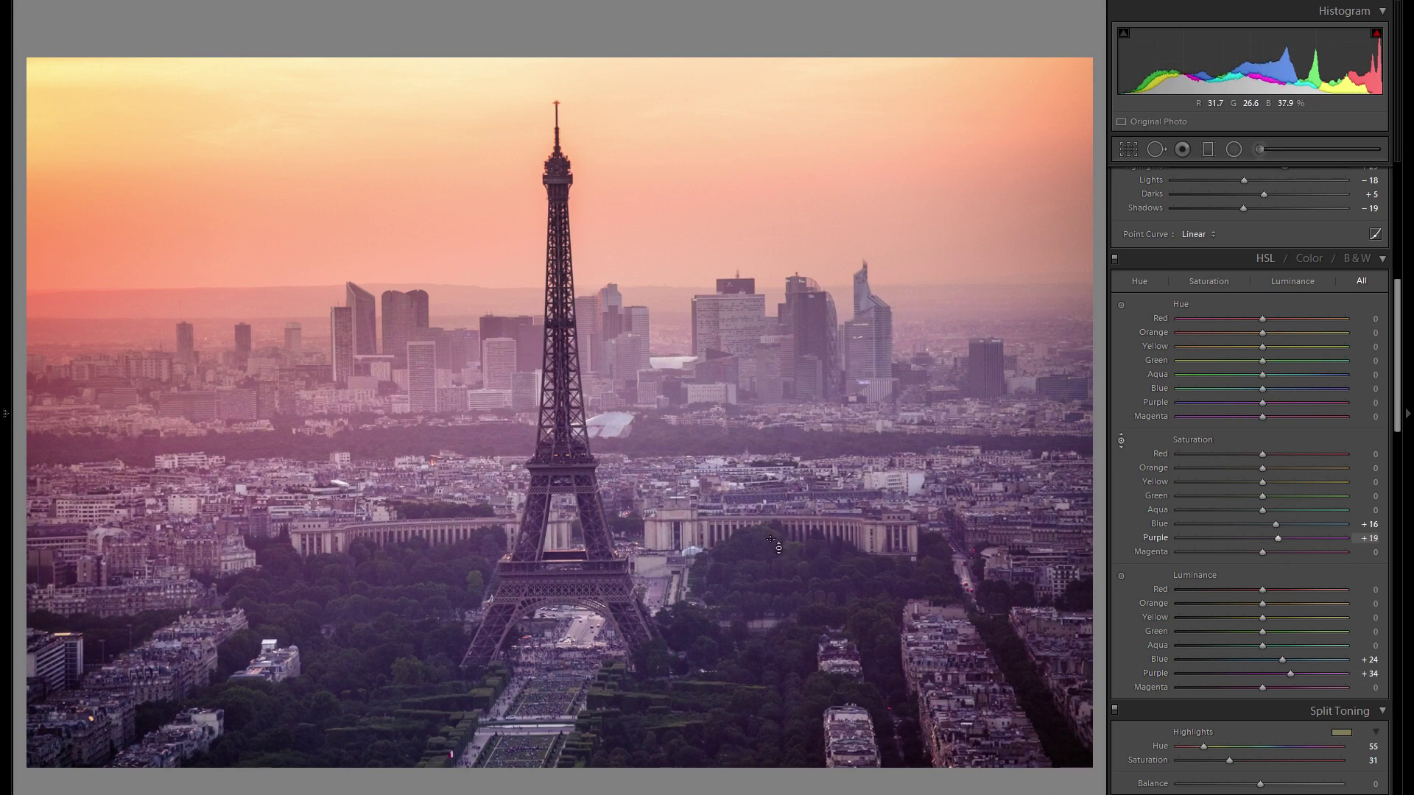
pyautogui.click(1122, 304)
pyautogui.moveTo(775, 544)
pyautogui.mouseDown()
pyautogui.moveTo(775, 528)
pyautogui.moveTo(775, 558)
pyautogui.mouseUp()
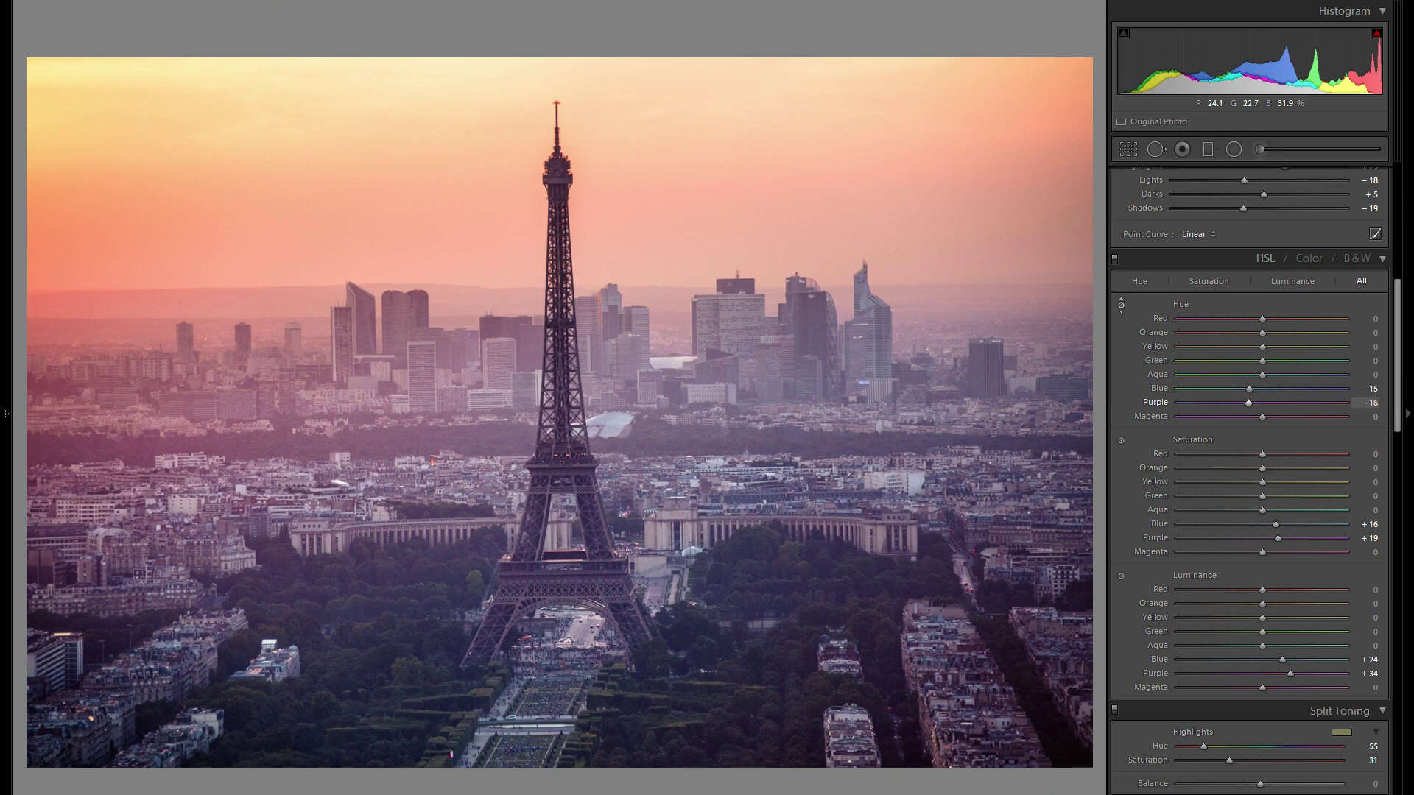
# Step: Set sharpening Amount 78 and Masking 51, and max colour noise reduction at 100
pyautogui.scroll(-5, 1212, 436)
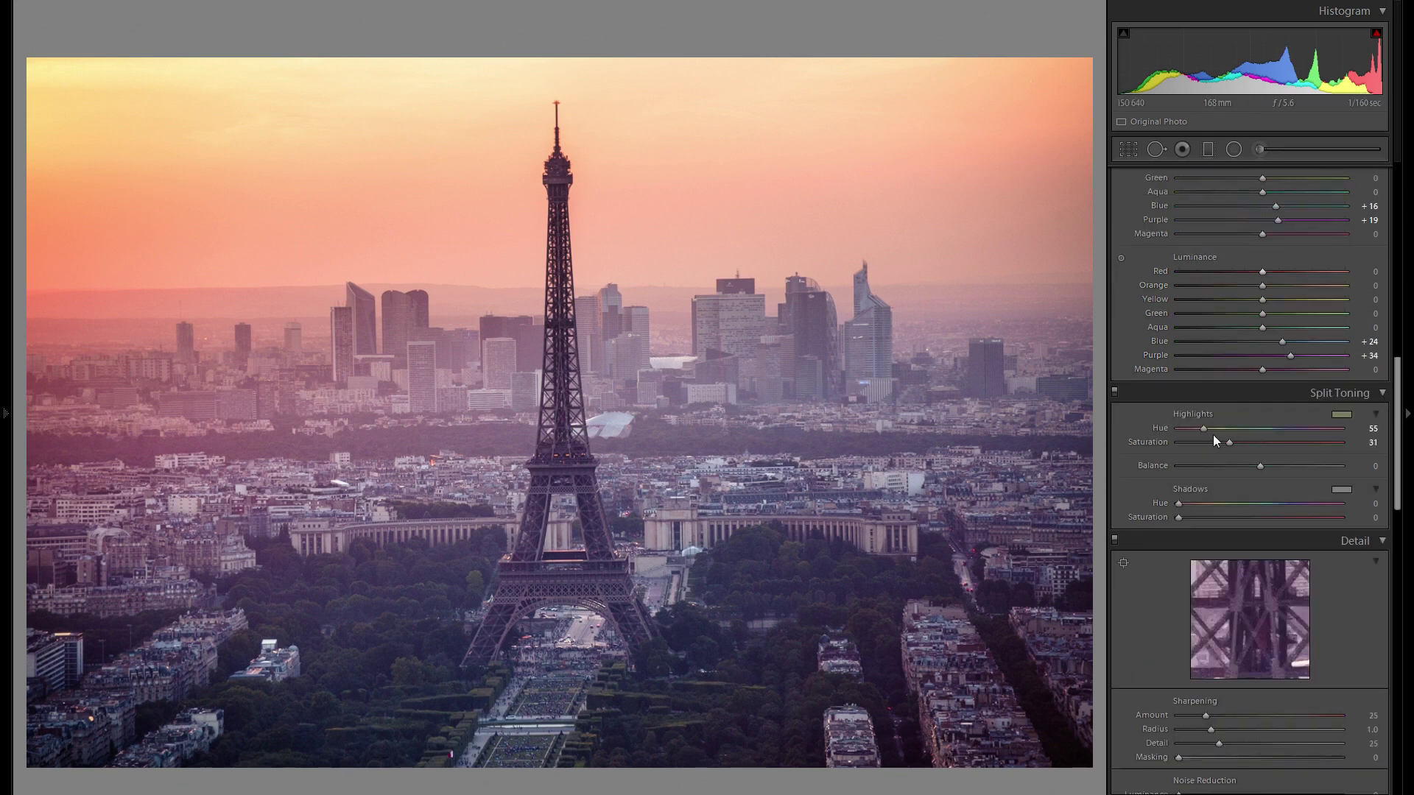
pyautogui.scroll(-3, 1213, 434)
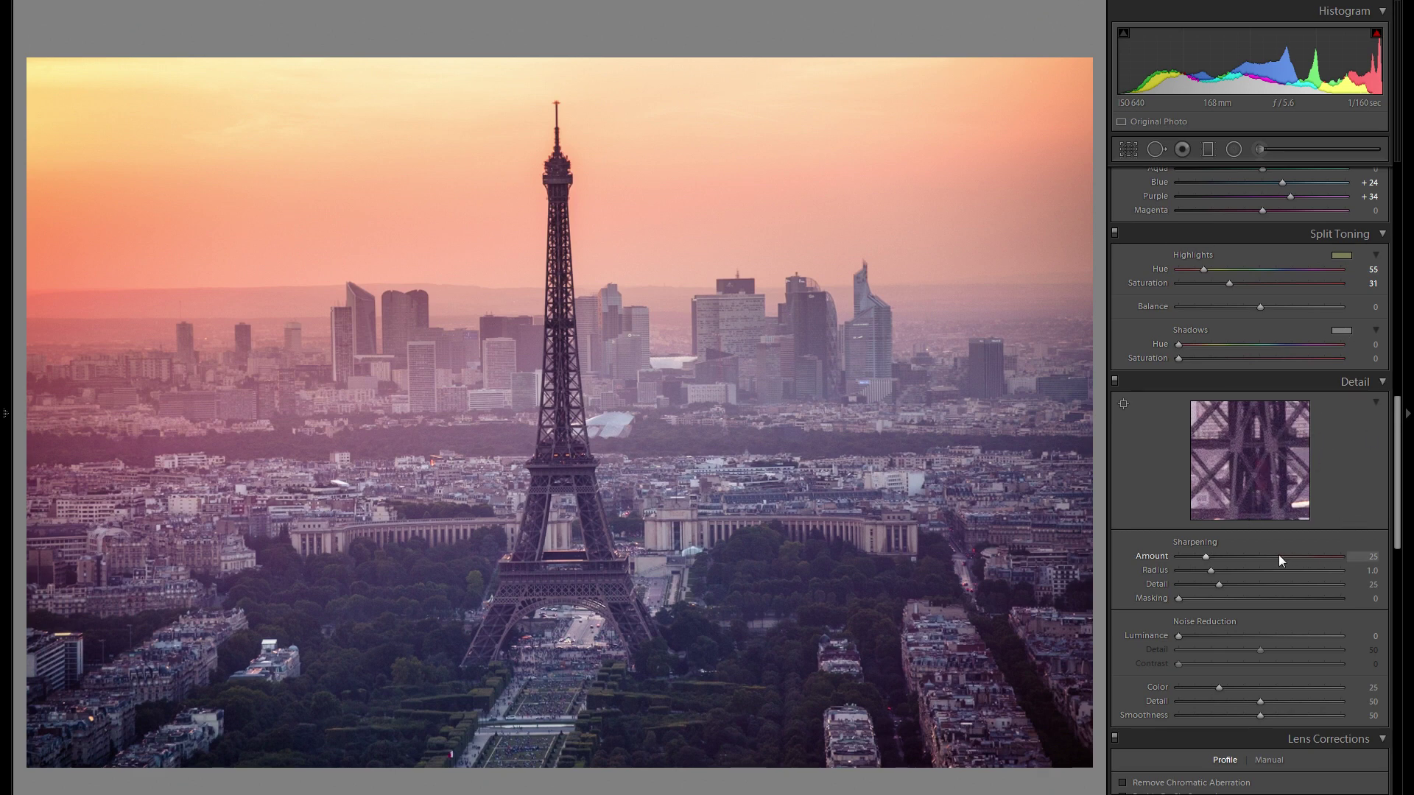
pyautogui.click(1259, 557)
pyautogui.click(1240, 599)
pyautogui.moveTo(1240, 603); pyautogui.dragTo(1261, 603)
pyautogui.click(1271, 687)
pyautogui.moveTo(1271, 688); pyautogui.dragTo(1410, 689)
# Step: Lift Shadows to +100 and zoom in on the Trocadéro and tower base to inspect detail
pyautogui.scroll(10, 1188, 577)
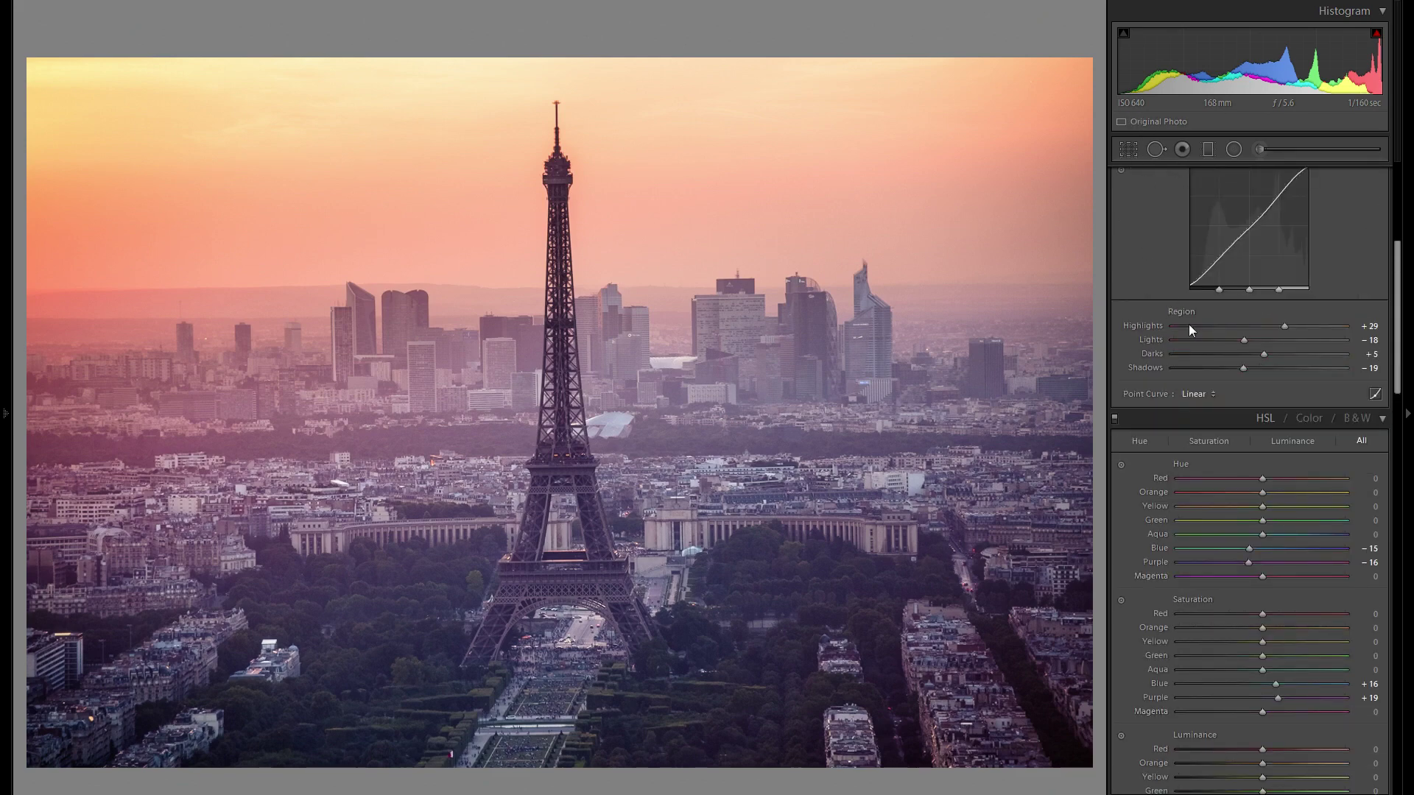
pyautogui.scroll(5, 1188, 324)
pyautogui.moveTo(1208, 347); pyautogui.dragTo(1353, 348)
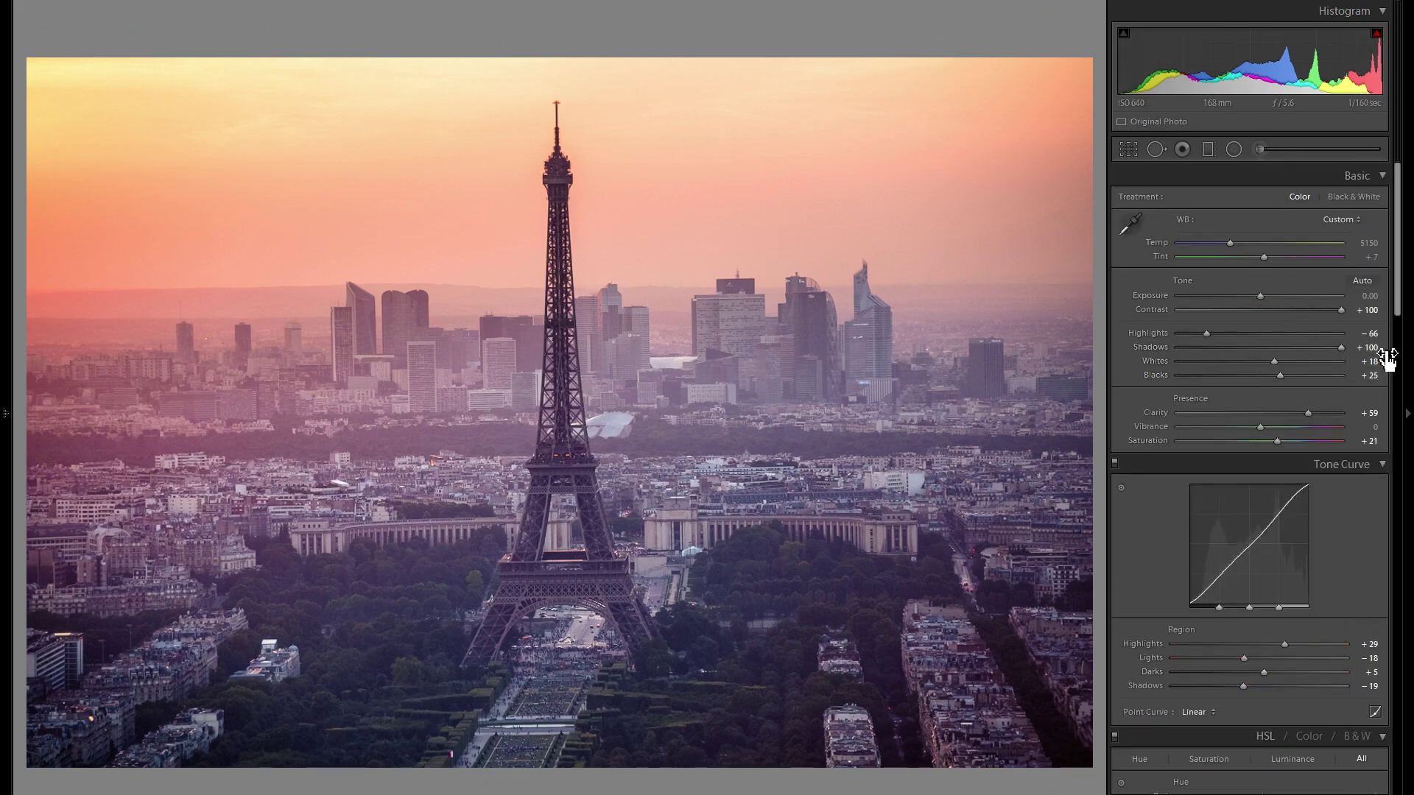
pyautogui.click(762, 490)
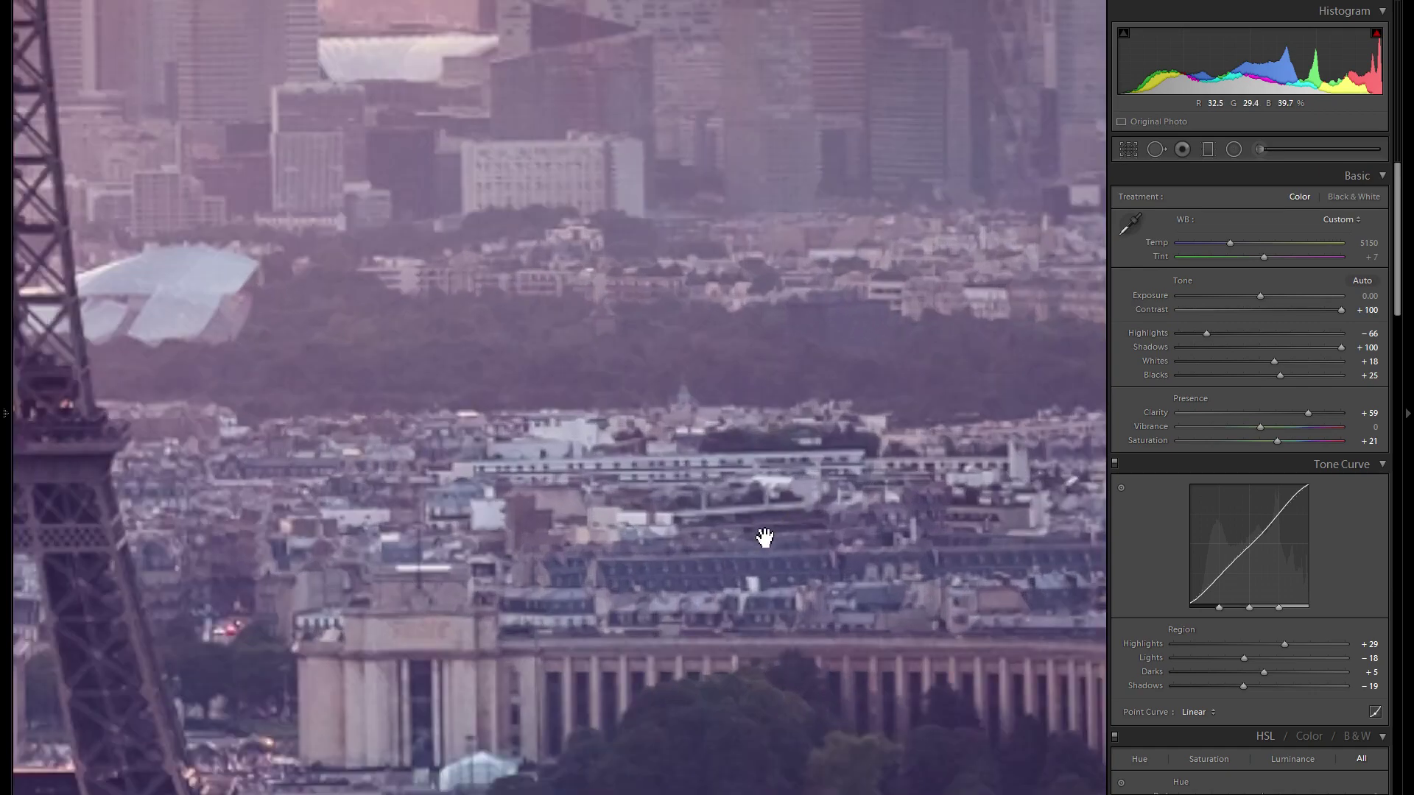
pyautogui.moveTo(707, 567); pyautogui.dragTo(965, 287)
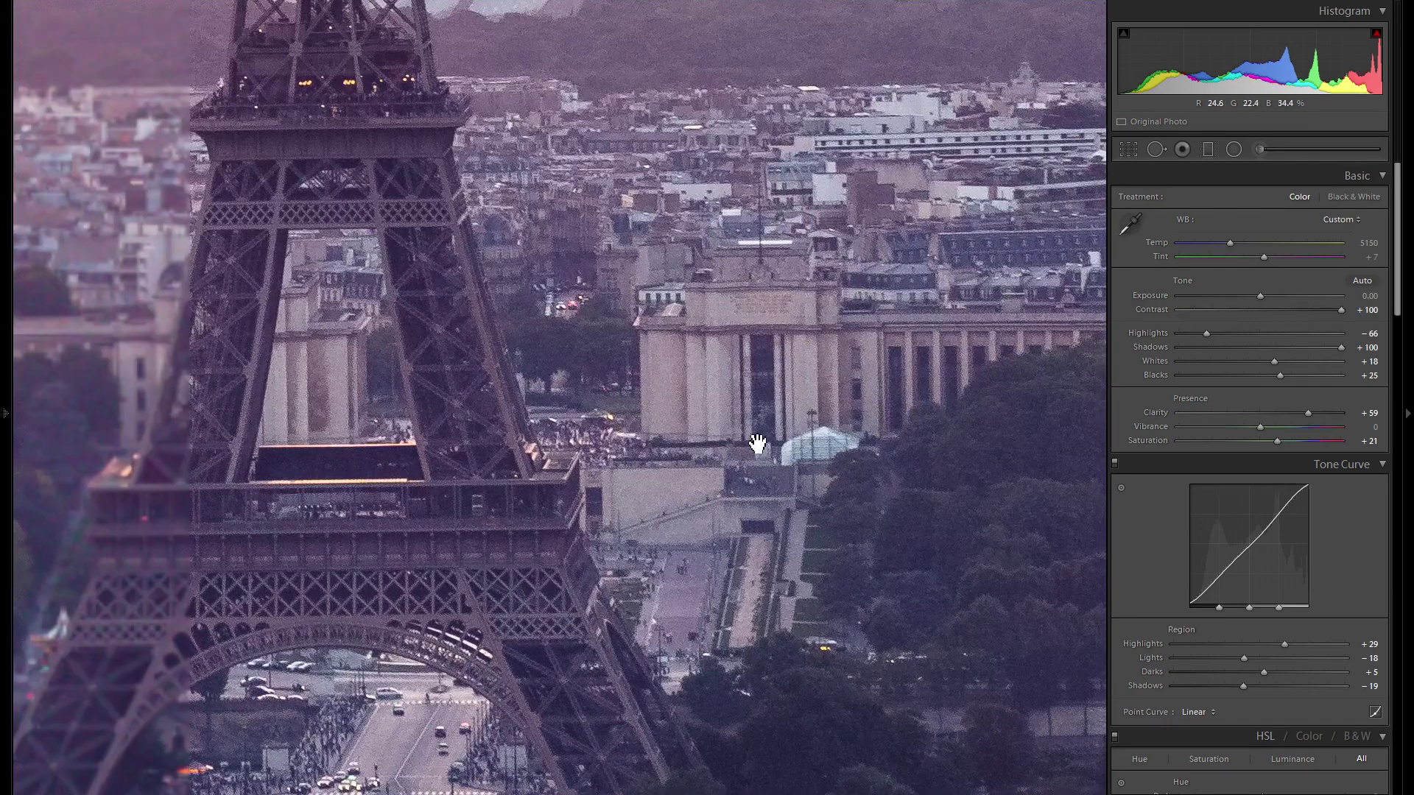
pyautogui.click(543, 404)
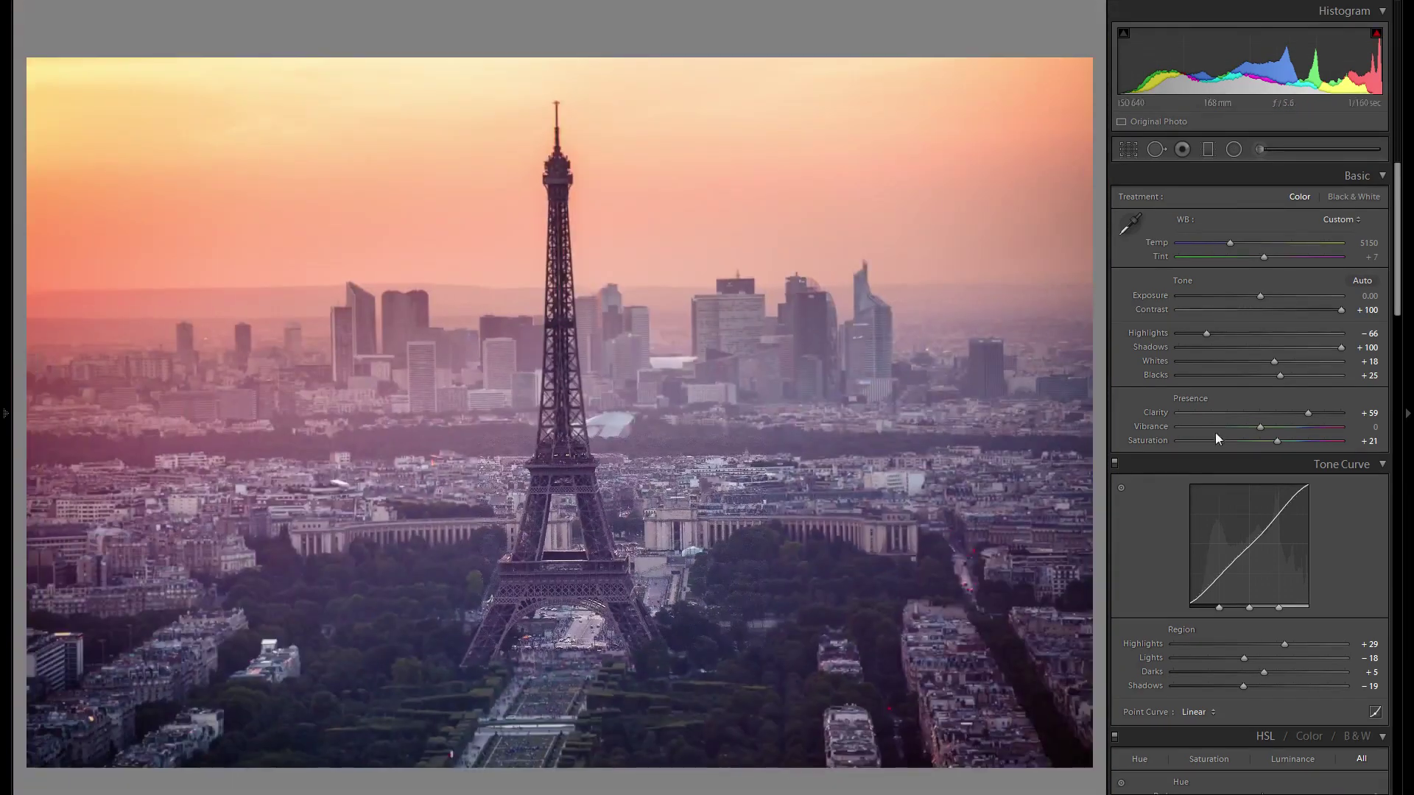
# Step: Set luminance noise reduction to 16
pyautogui.scroll(-10, 1271, 436)
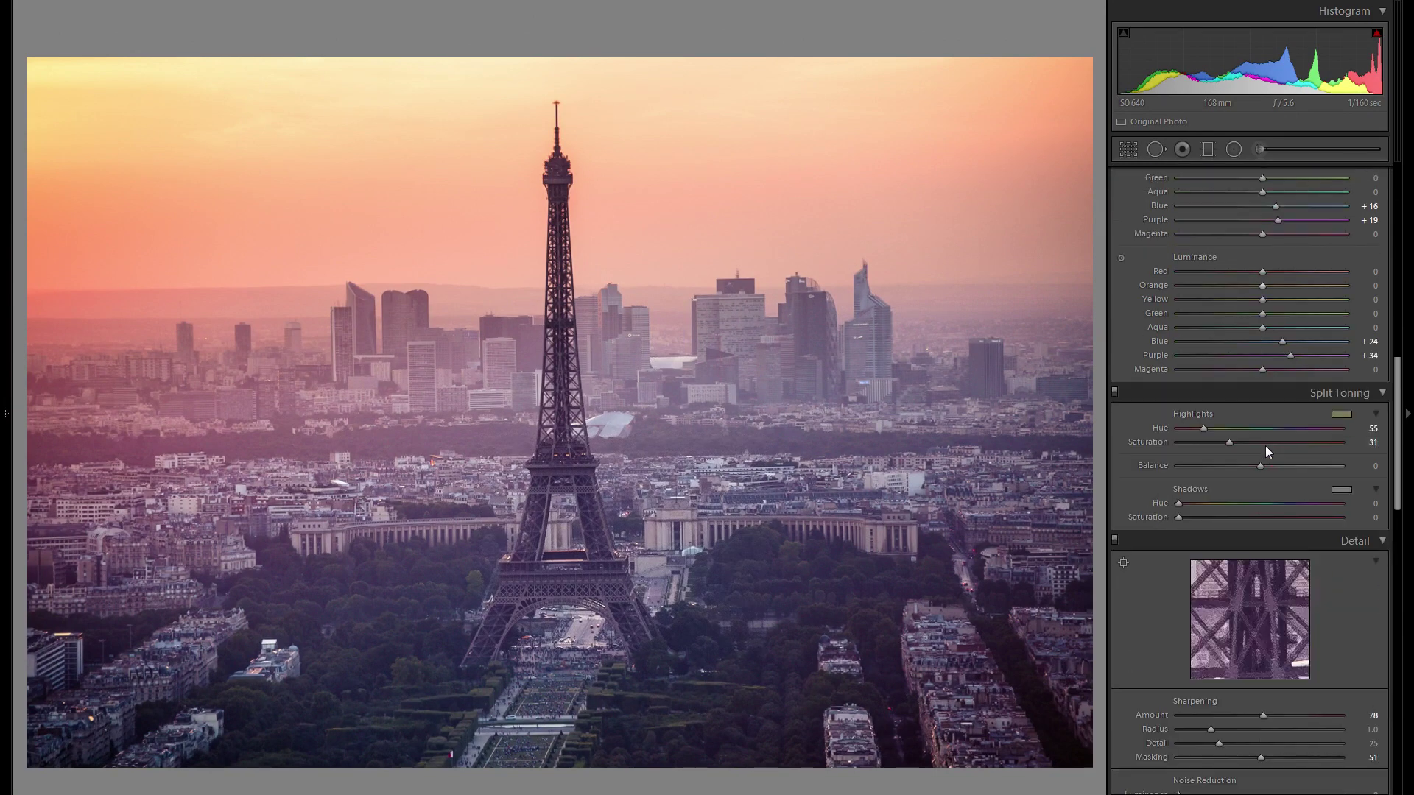
pyautogui.scroll(-3, 1265, 444)
pyautogui.click(1197, 635)
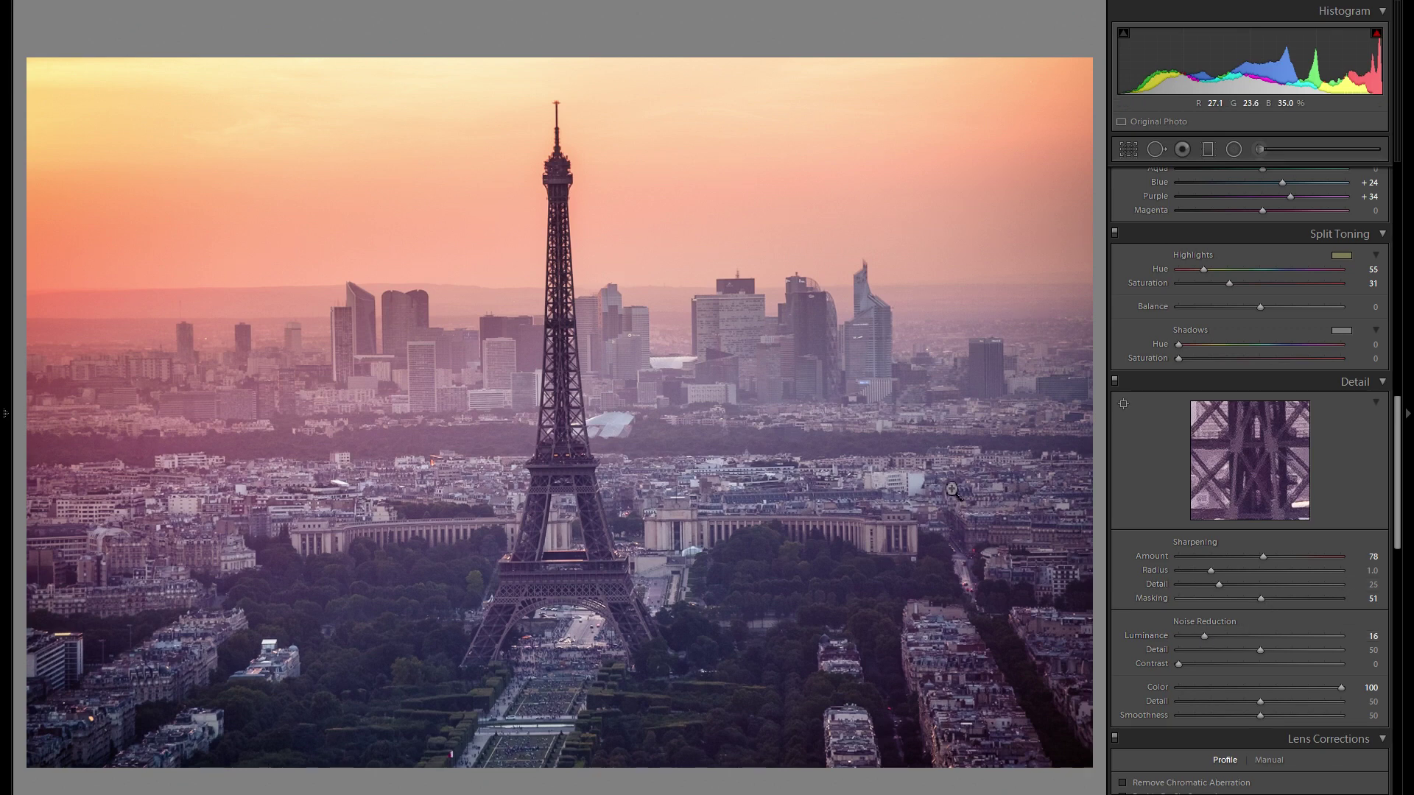
# Step: Enable chromatic aberration removal and lens profile corrections with Canon as the lens make
pyautogui.scroll(-3, 1265, 508)
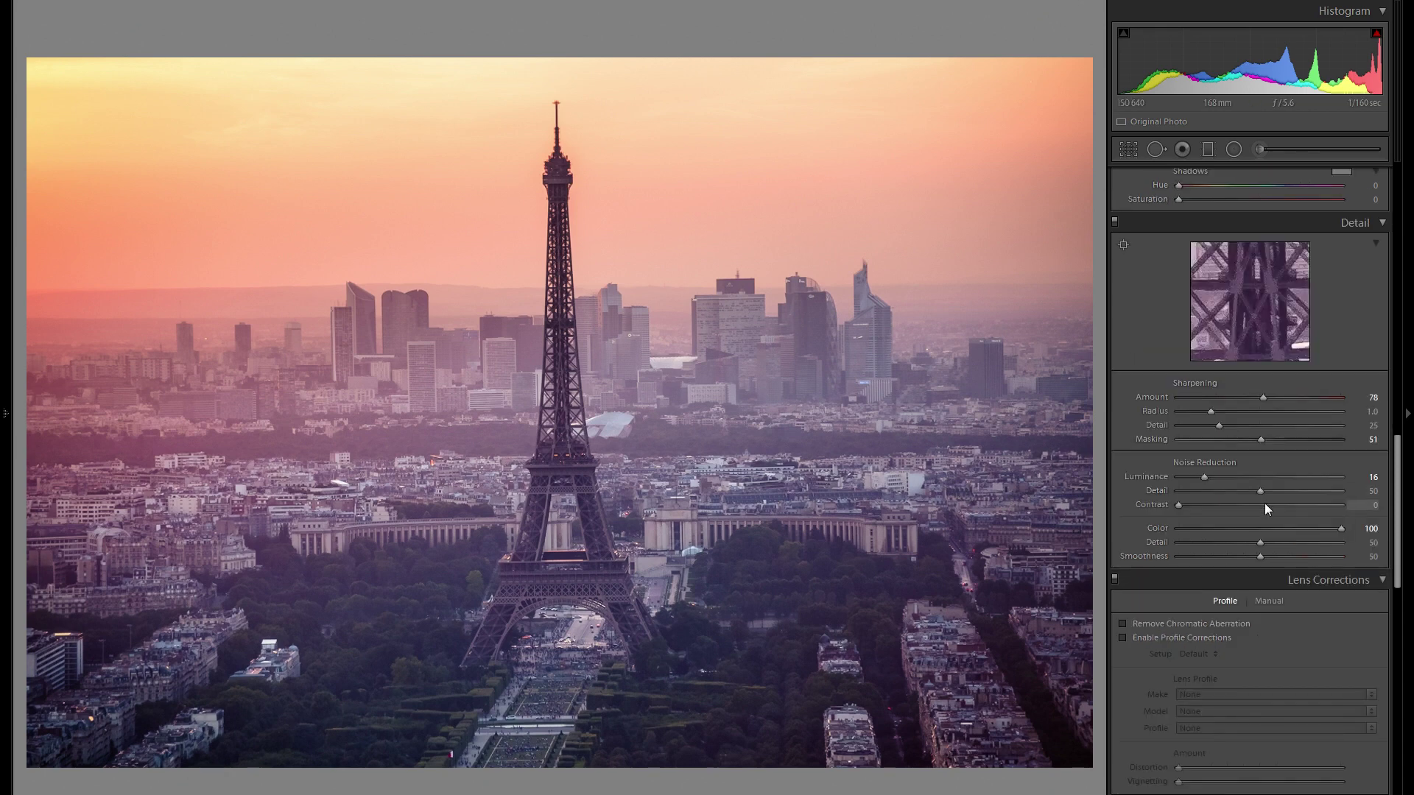
pyautogui.scroll(-3, 1283, 486)
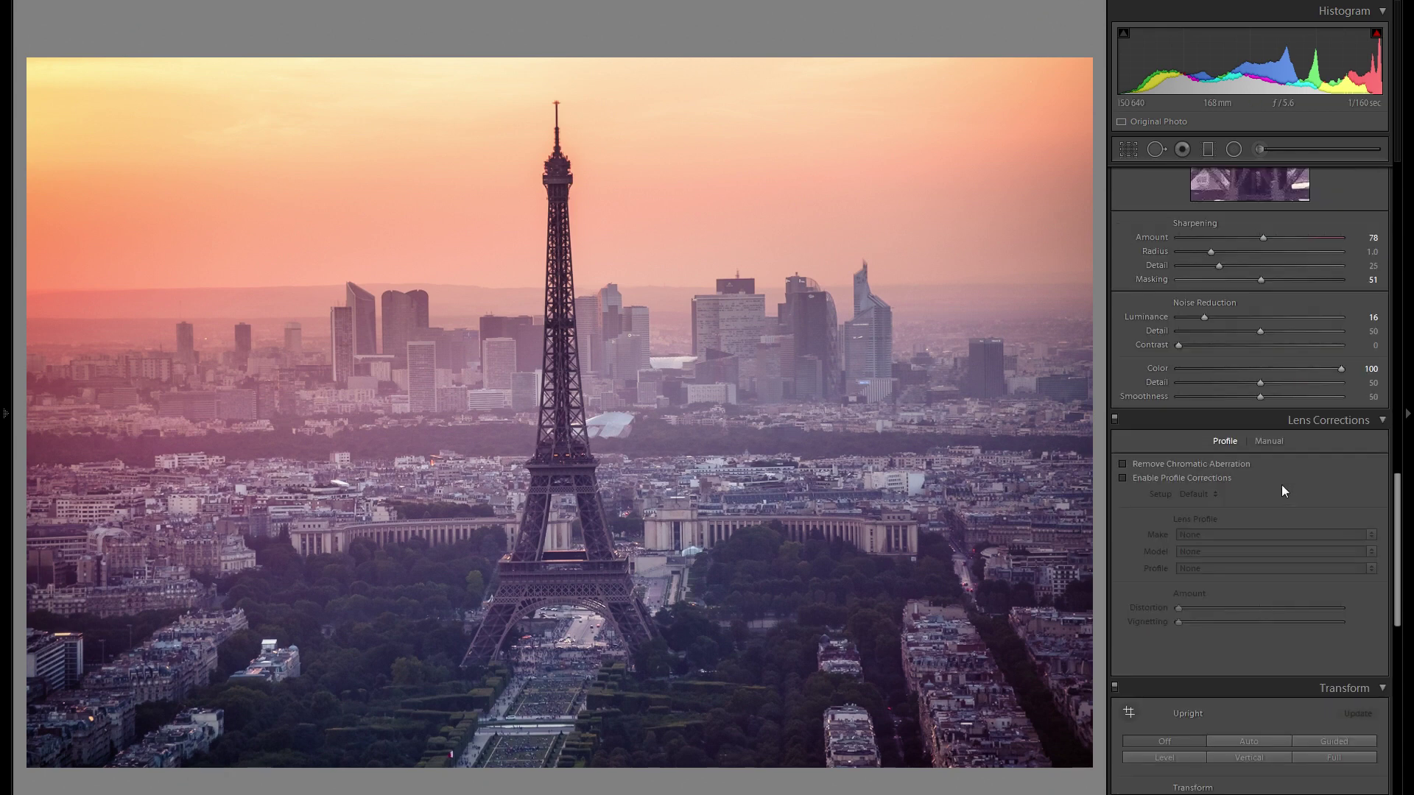
pyautogui.click(1190, 462)
pyautogui.click(1184, 478)
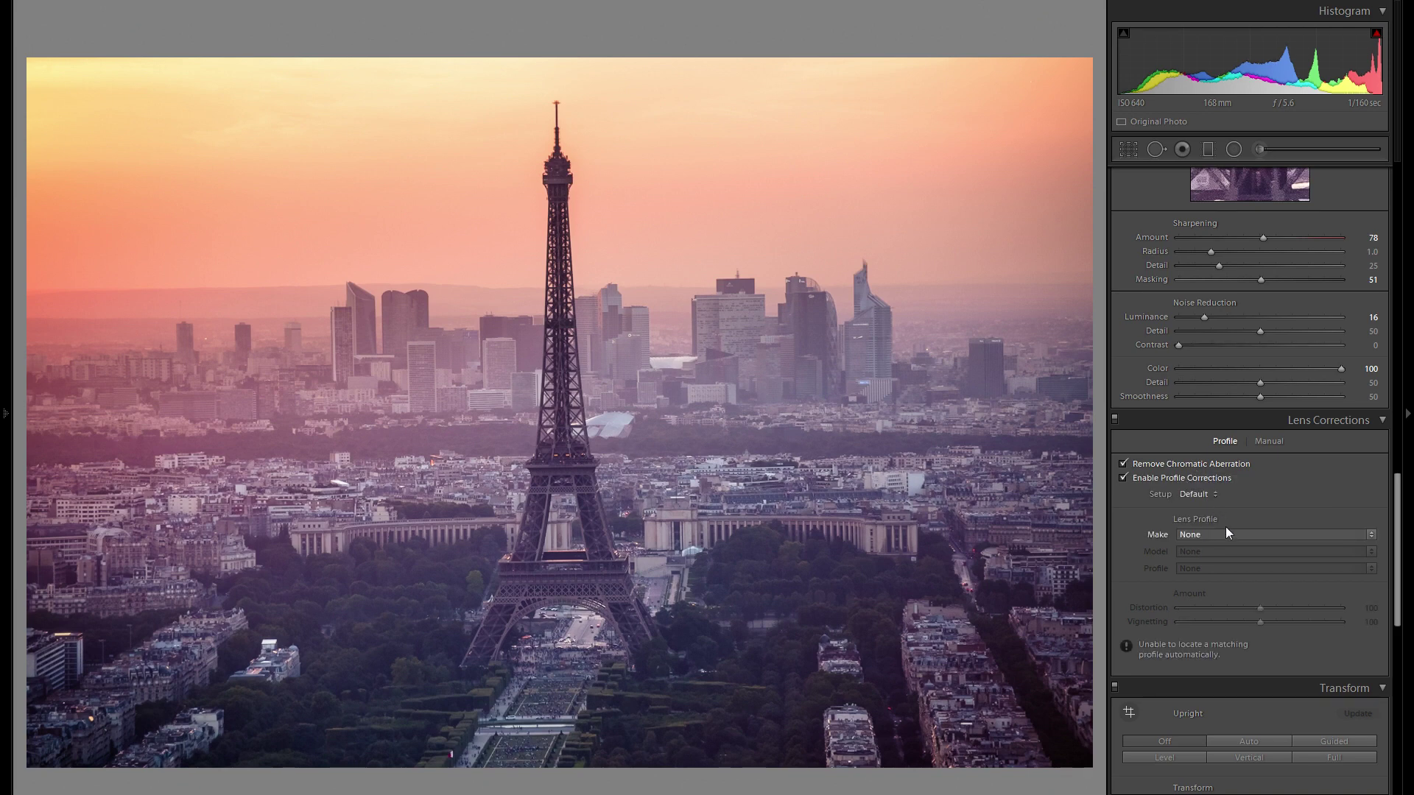
pyautogui.click(1226, 530)
pyautogui.press('c')
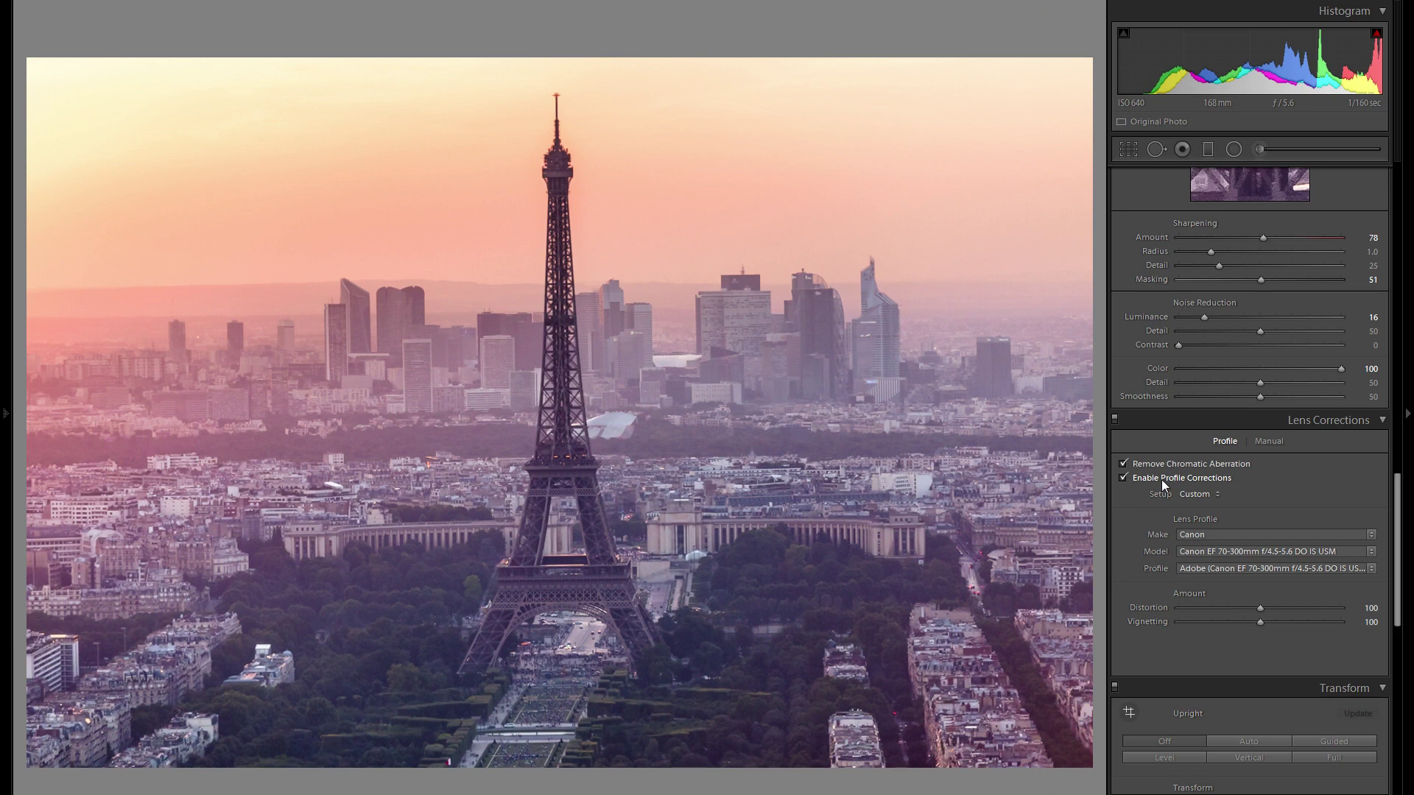
# Step: Compare with profile corrections off and on, then set Vignetting correction to 0
pyautogui.click(1161, 480)
pyautogui.click(1161, 479)
pyautogui.click(1178, 477)
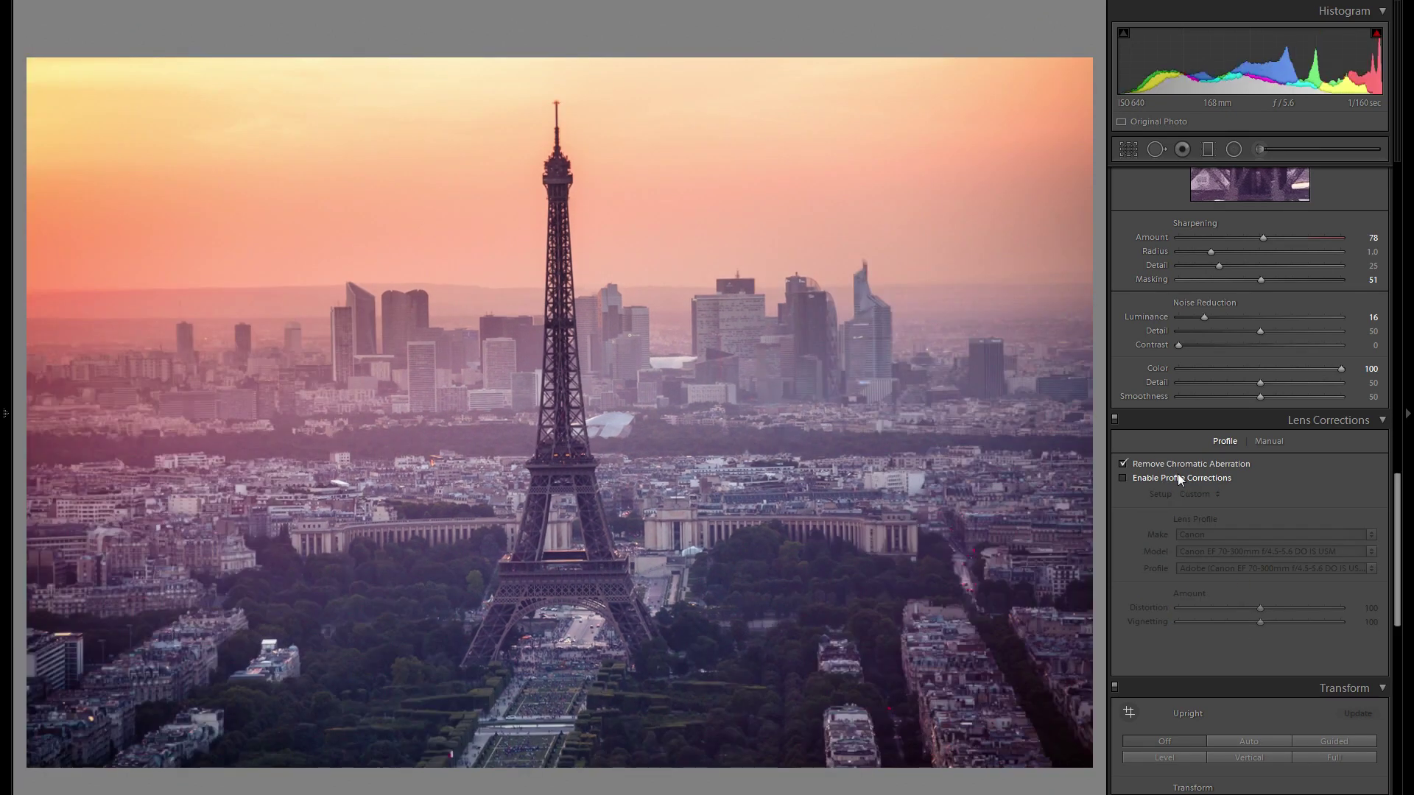
pyautogui.click(1177, 478)
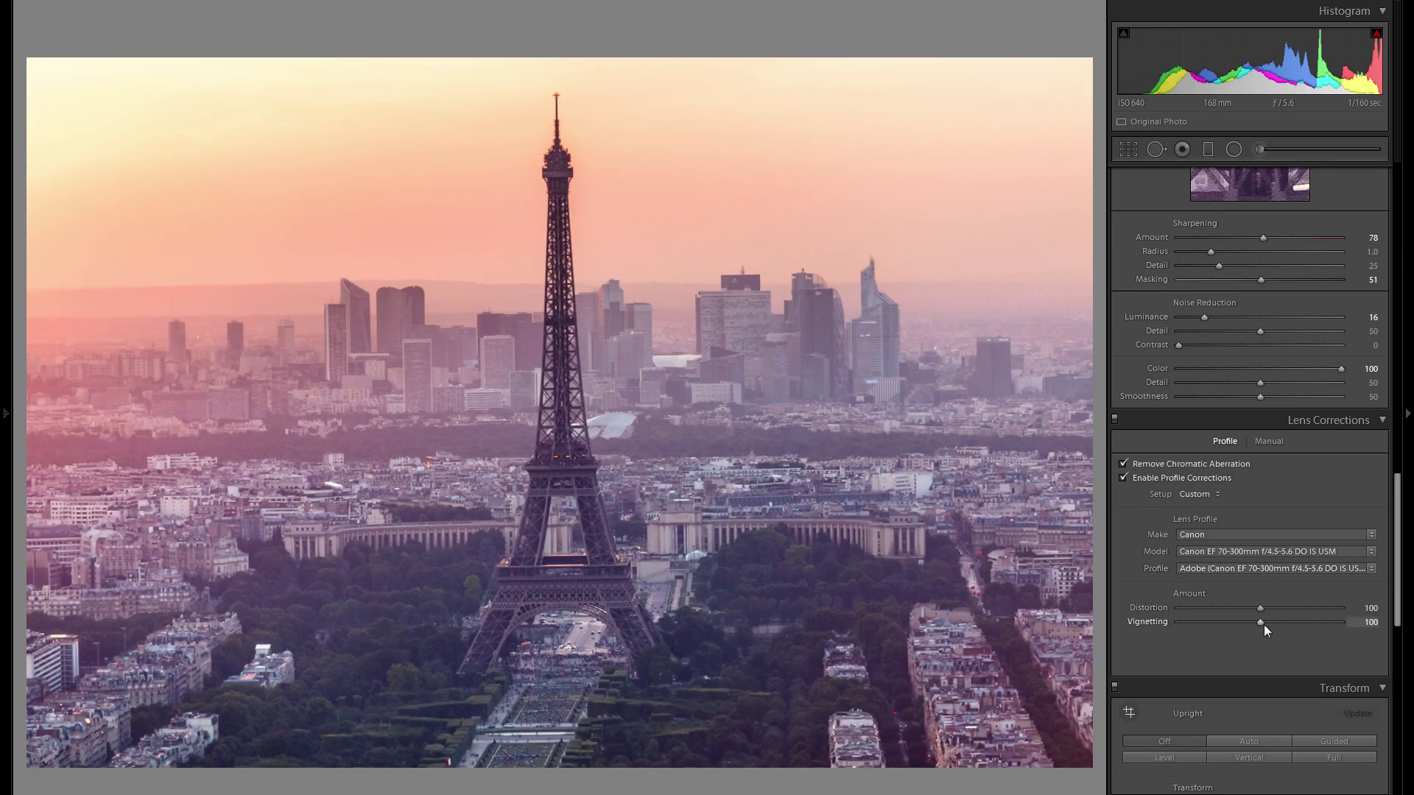
pyautogui.moveTo(1259, 622); pyautogui.dragTo(1133, 628)
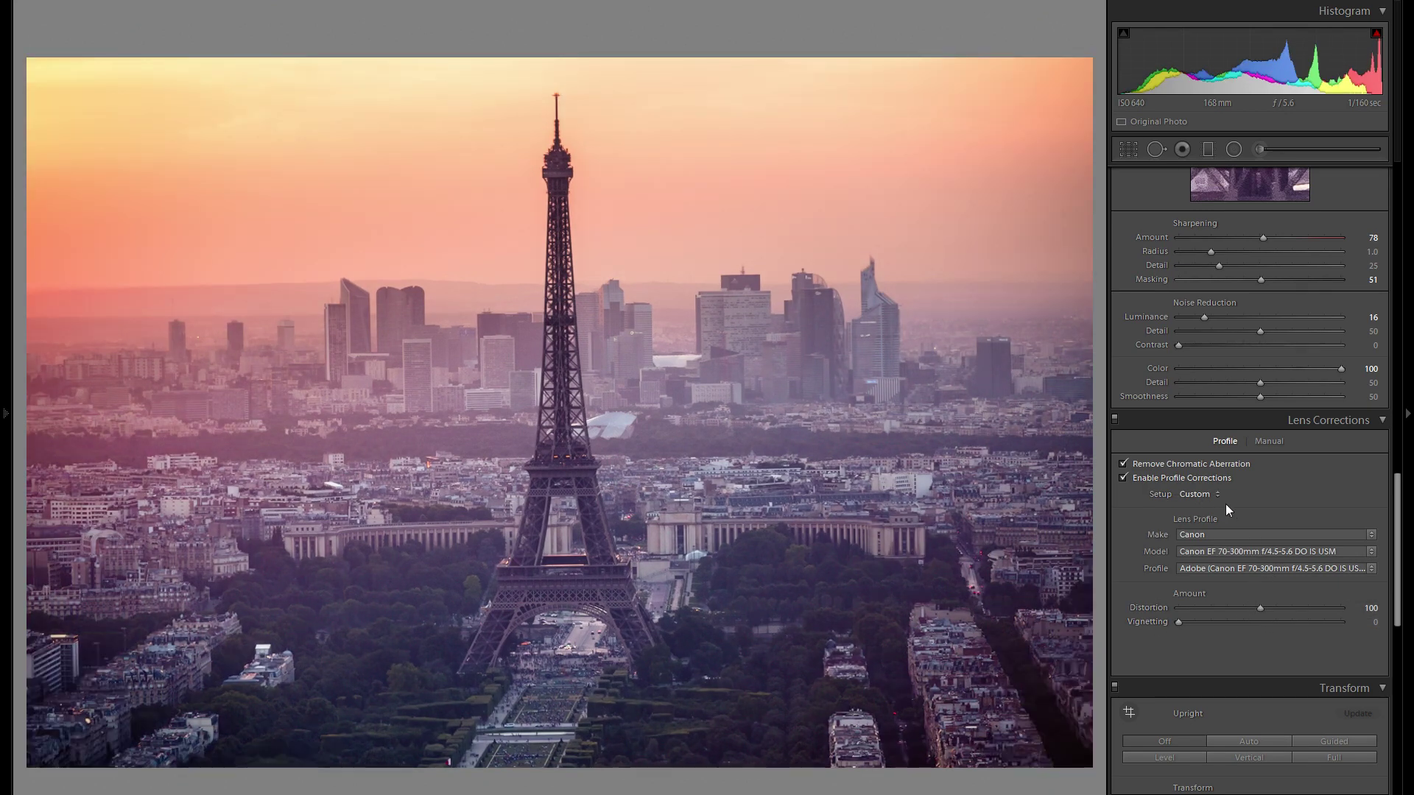
pyautogui.scroll(-5, 1225, 503)
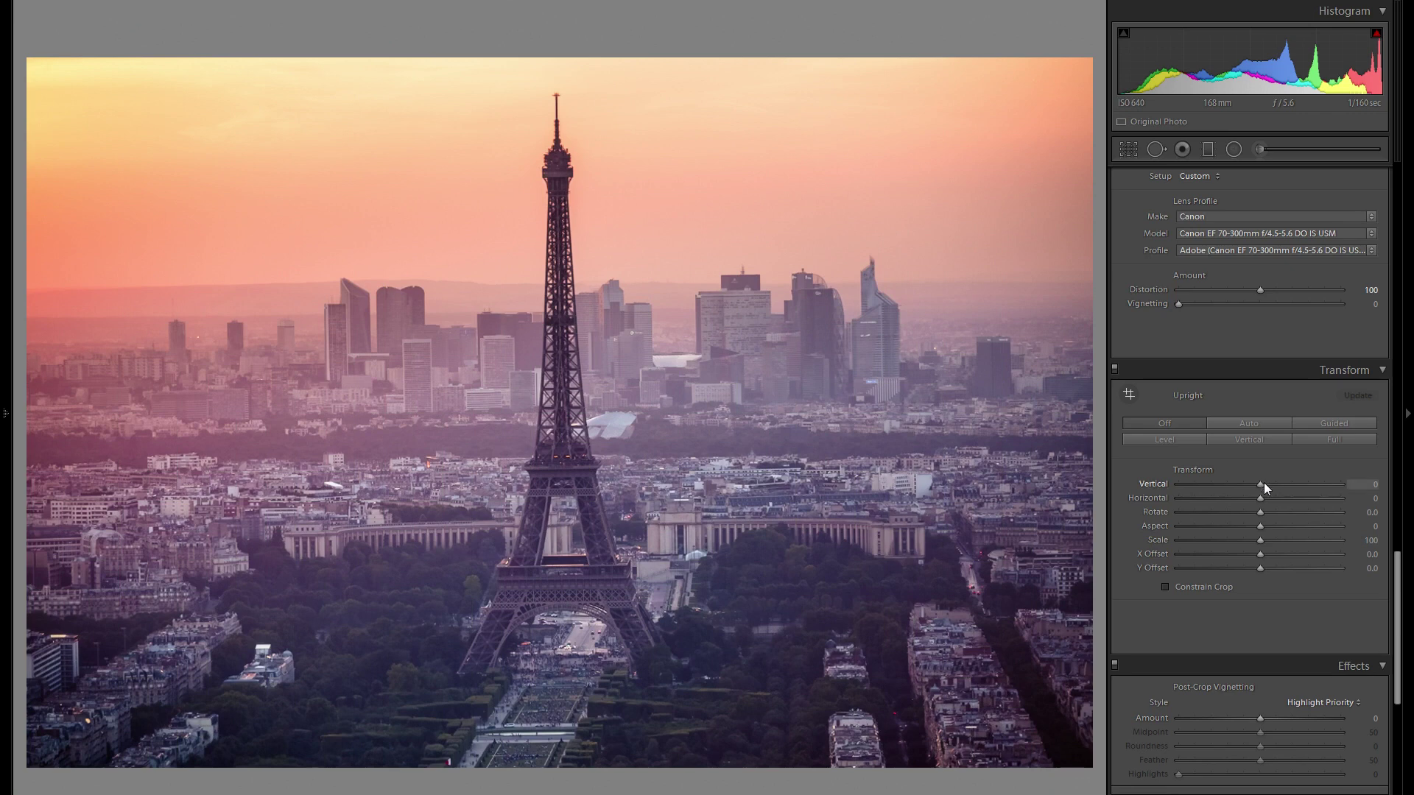
# Step: Rotate the crop by -0.07° to straighten the photo and commit it
pyautogui.click(1129, 148)
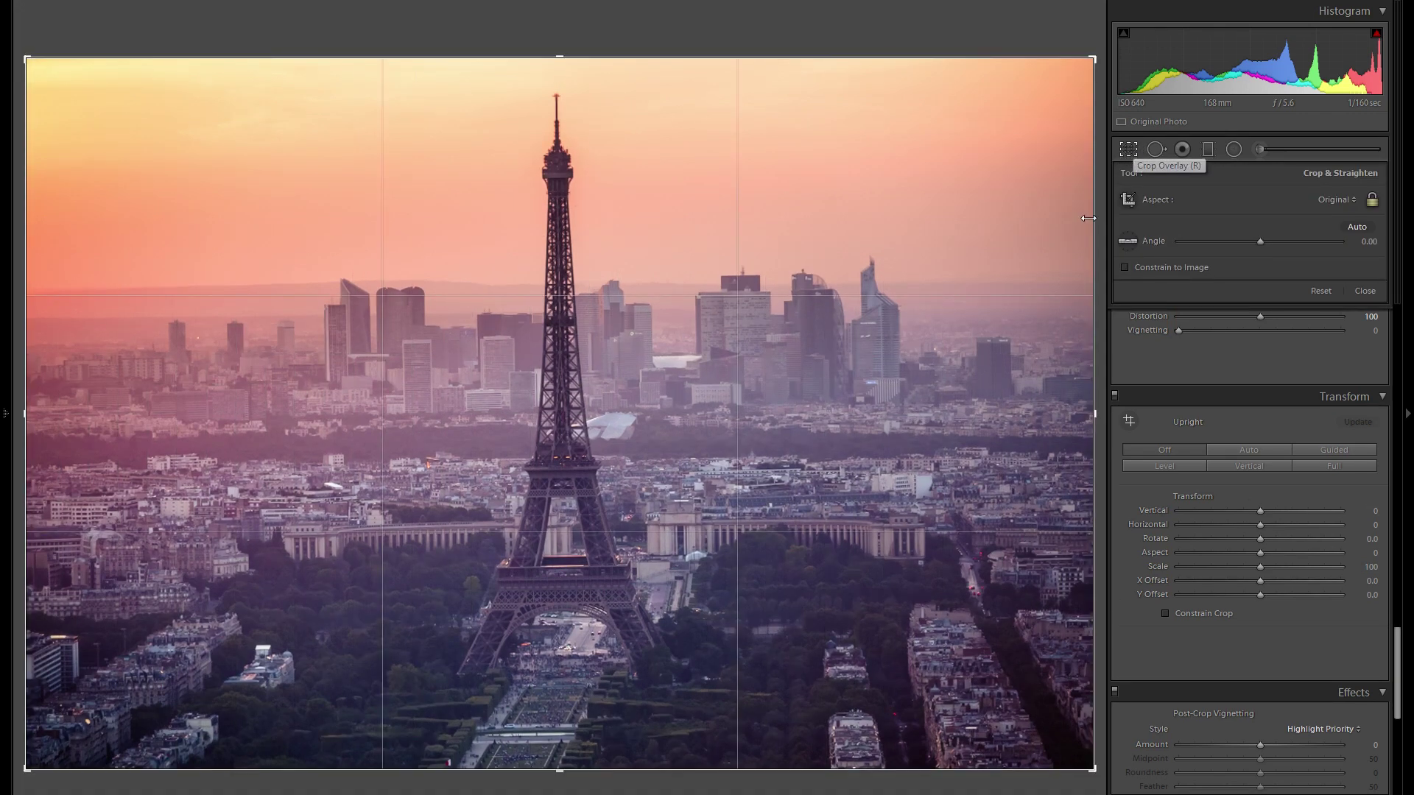
pyautogui.moveTo(1098, 225); pyautogui.dragTo(1100, 241)
pyautogui.press('Return')
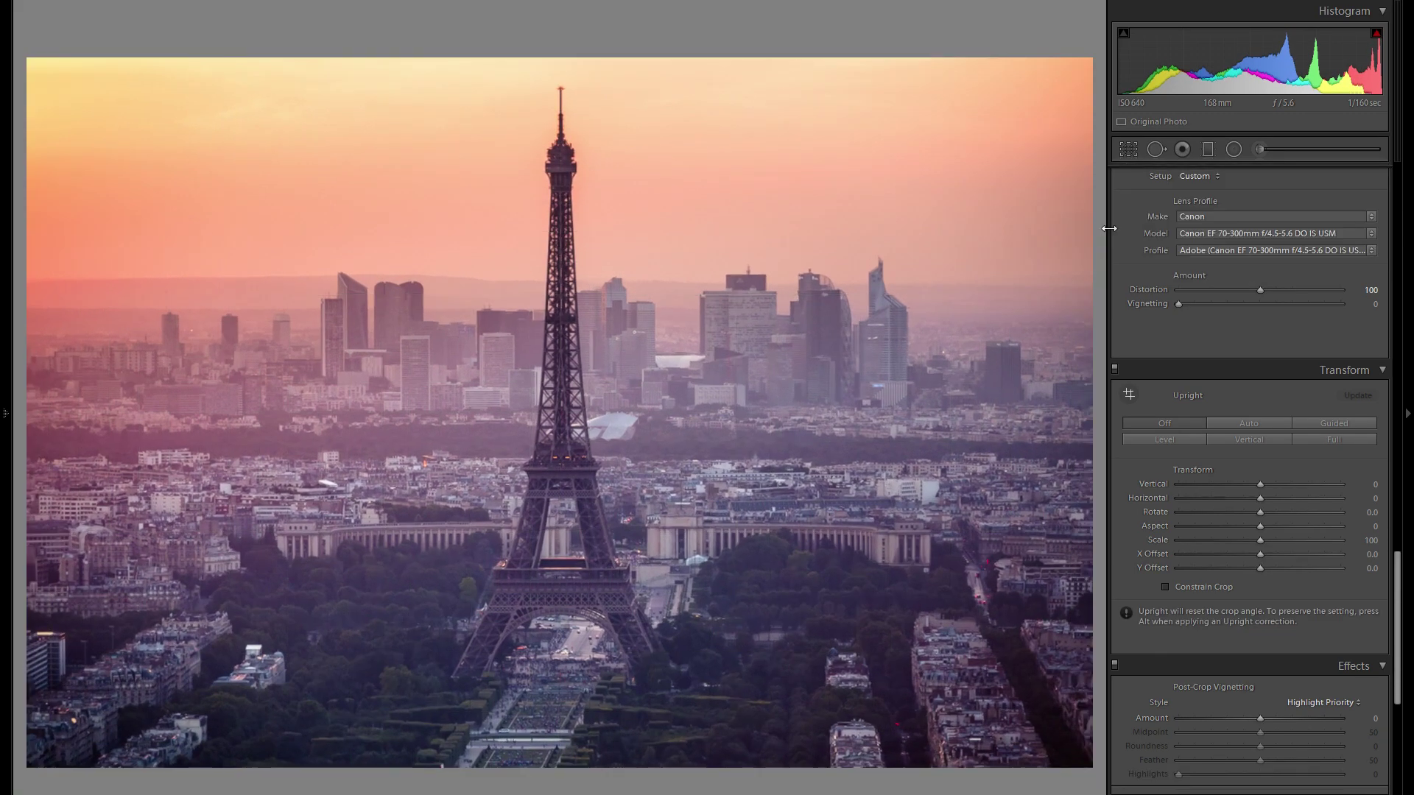
# Step: Test the post-crop vignette, then reset it to 0
pyautogui.scroll(-5, 1261, 404)
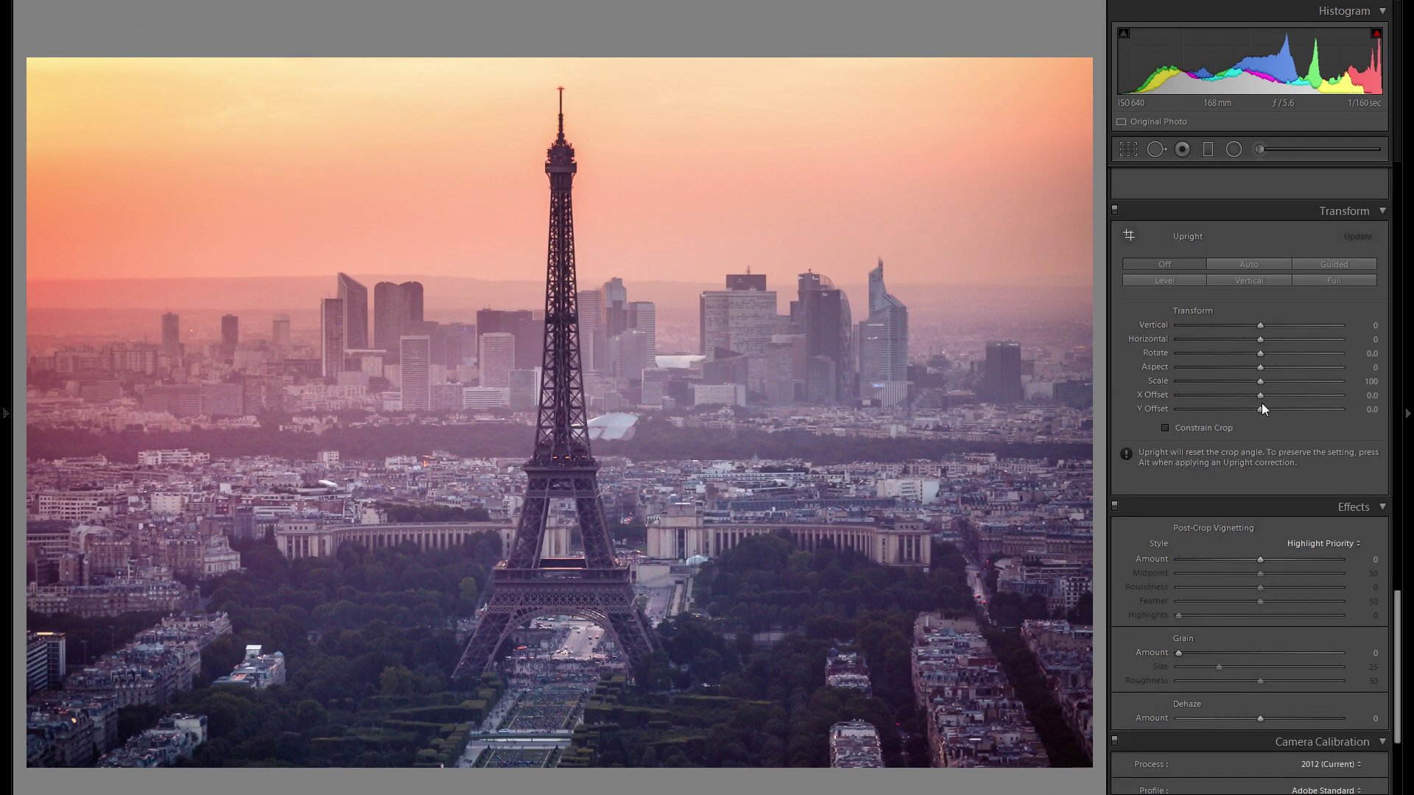
pyautogui.moveTo(1259, 400); pyautogui.dragTo(1246, 401)
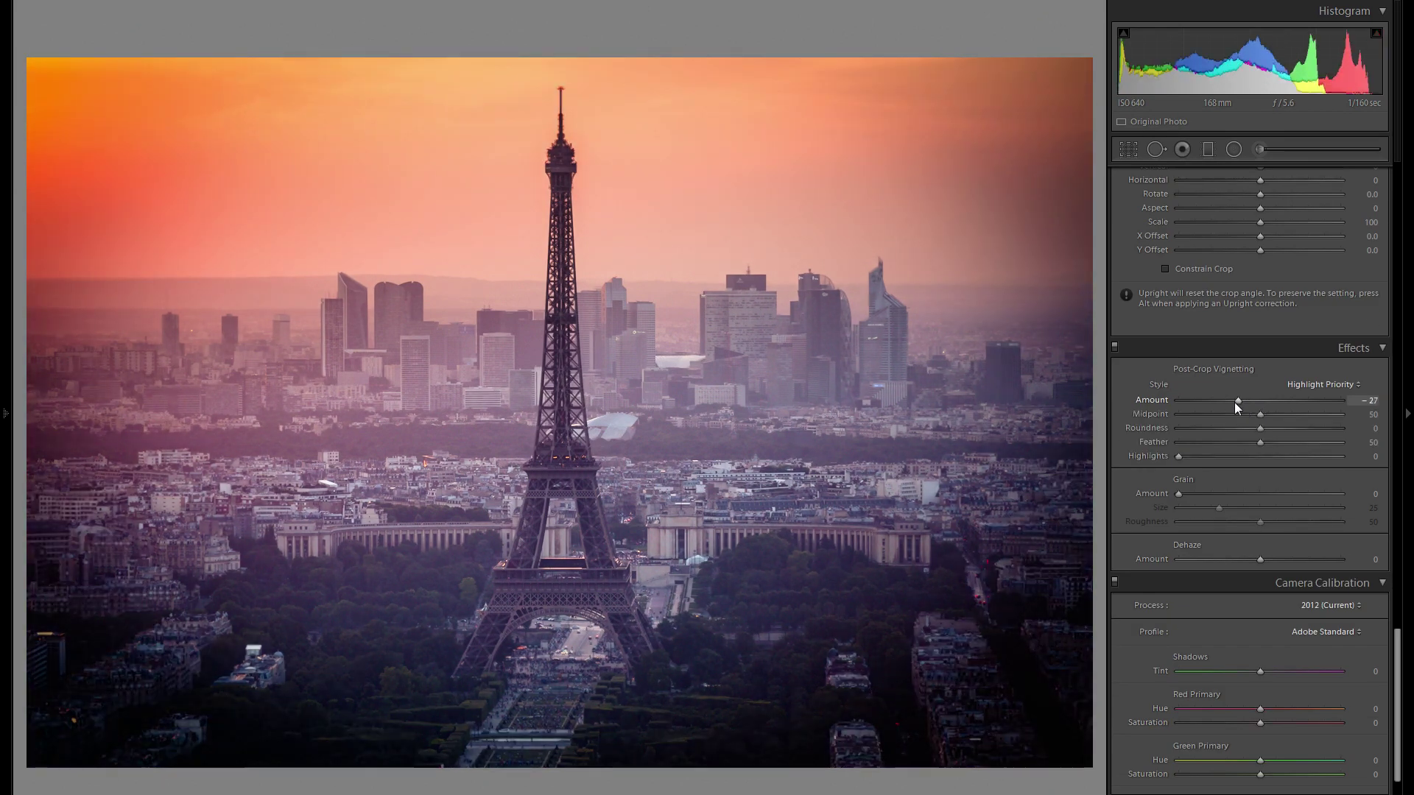
pyautogui.doubleClick(1140, 401)
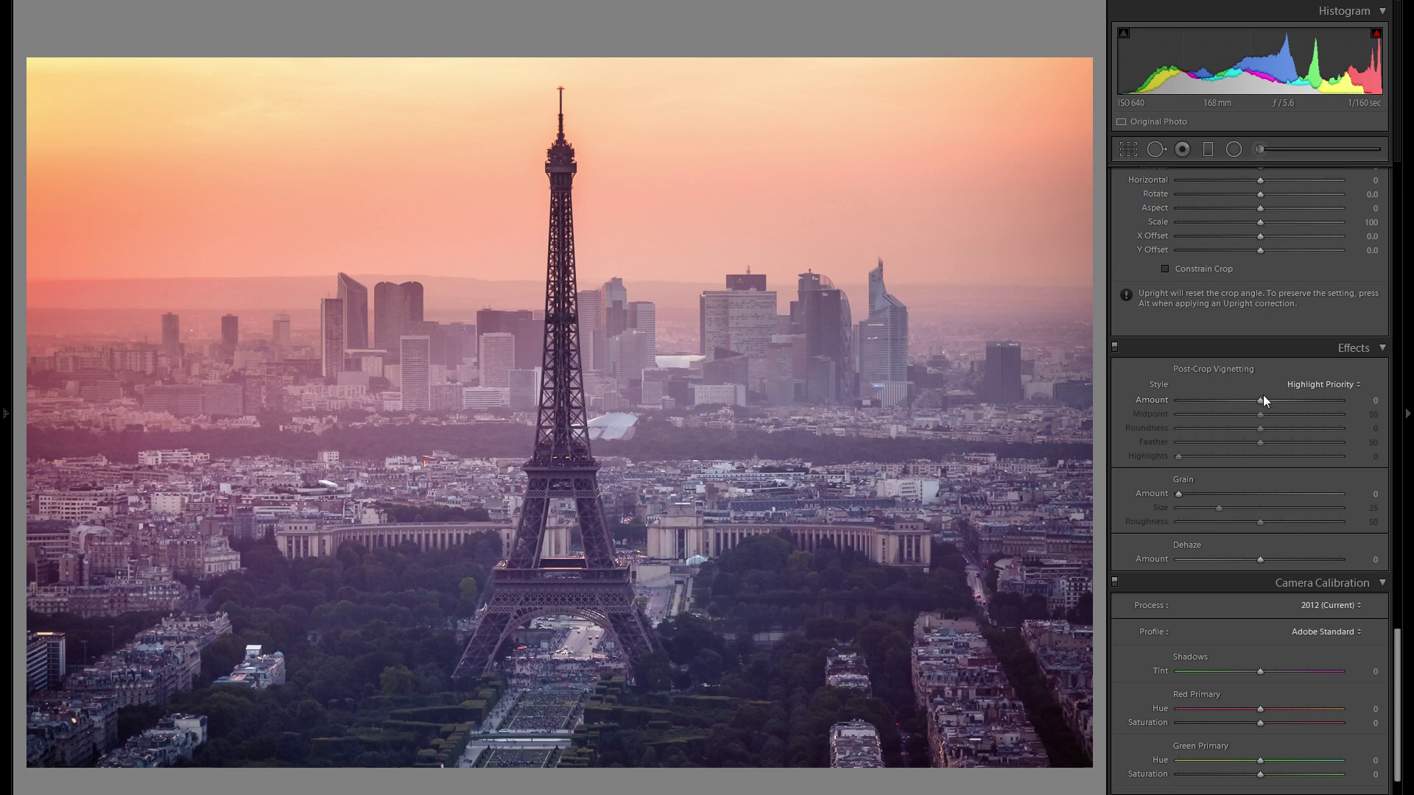
# Step: Try lowering Clarity to -7, then undo to keep it at +59
pyautogui.scroll(-1, 1275, 461)
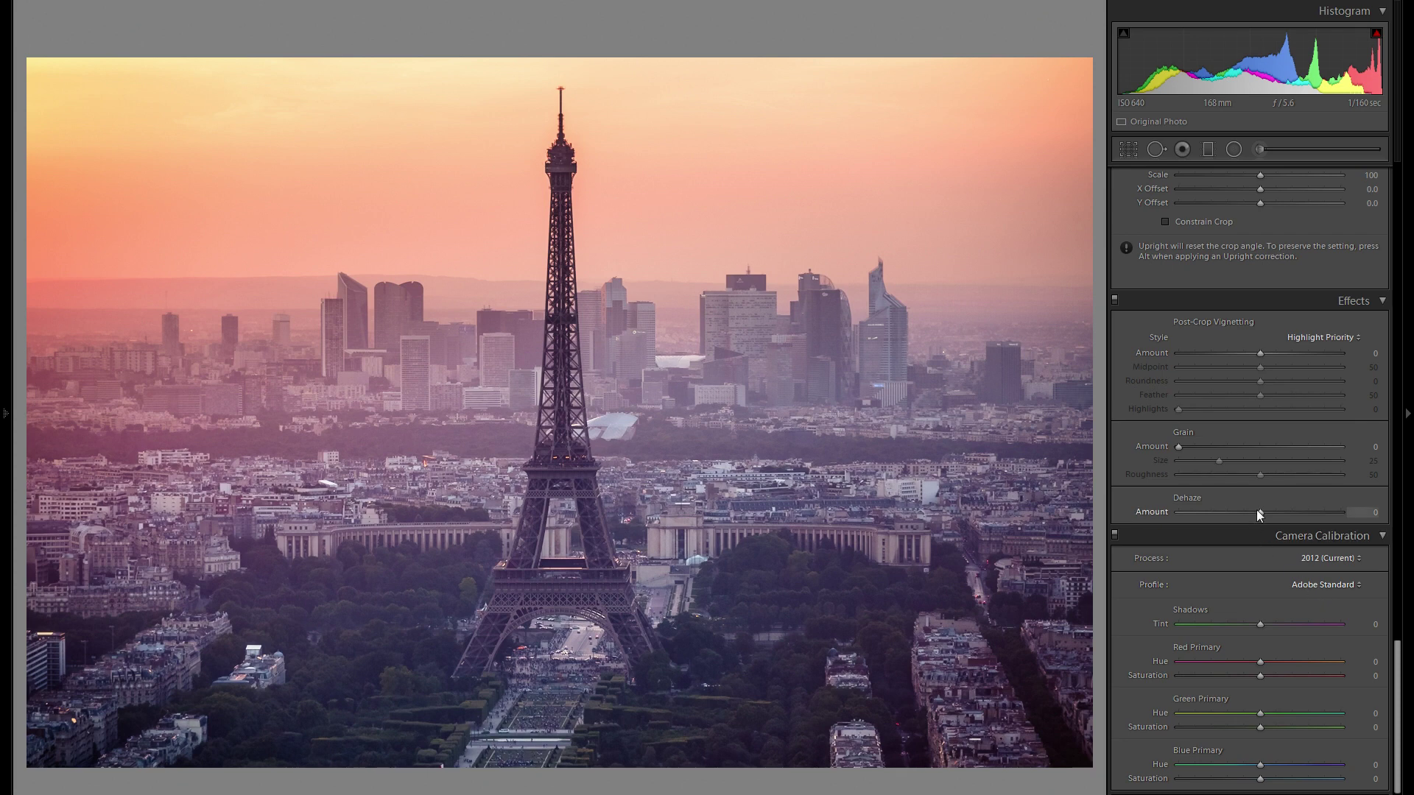
pyautogui.moveTo(1260, 509); pyautogui.dragTo(1292, 575)
pyautogui.scroll(15, 1316, 578)
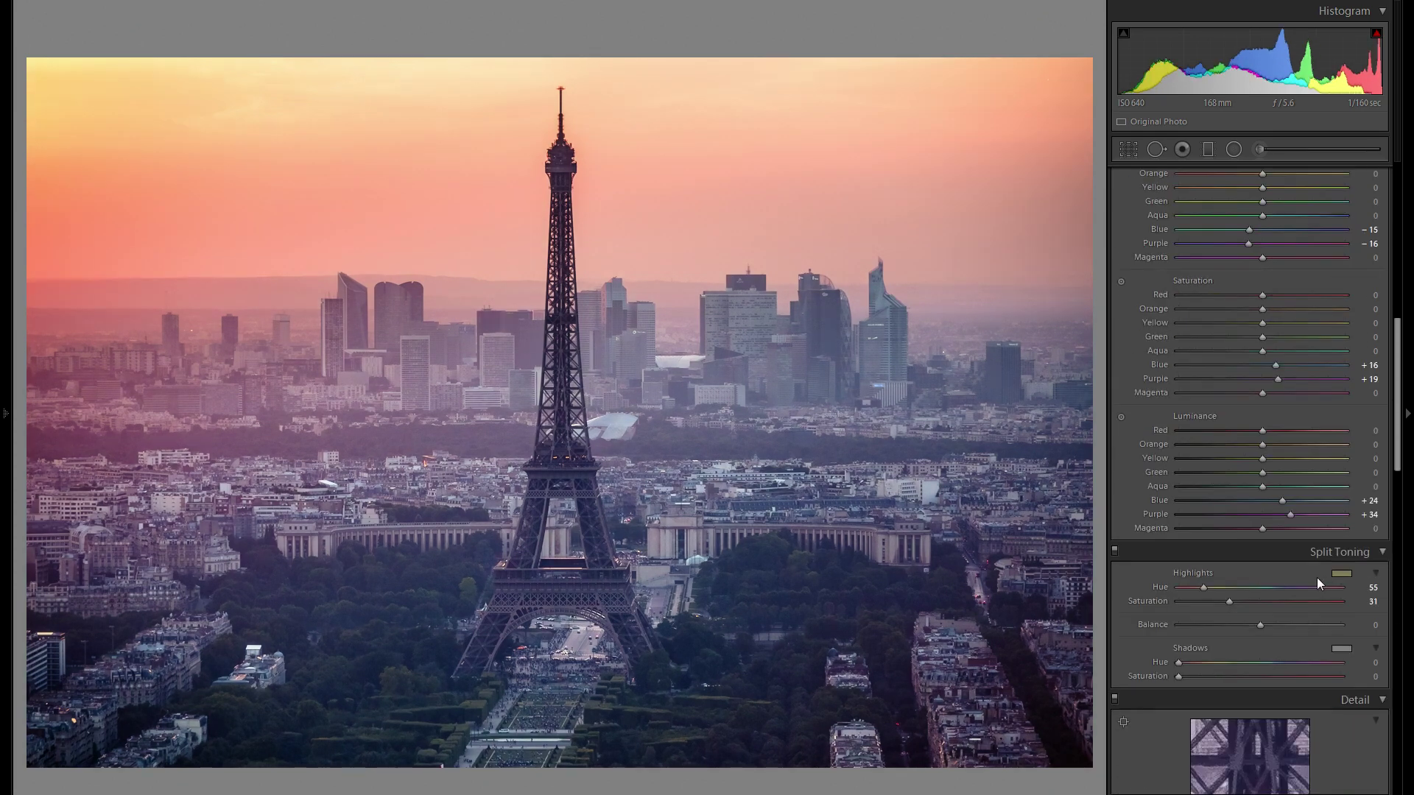
pyautogui.moveTo(1304, 414); pyautogui.dragTo(1256, 416)
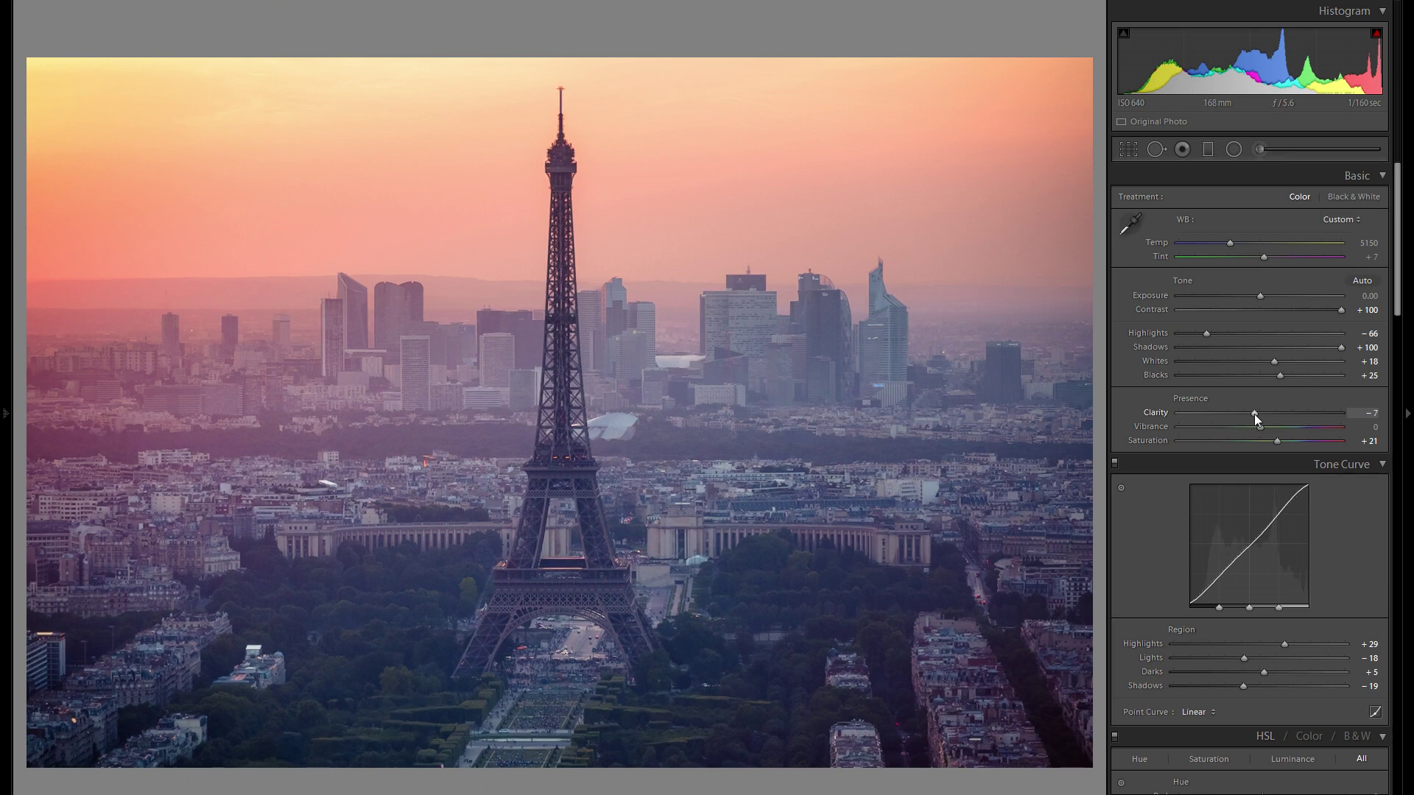
pyautogui.hotkey('ctrl', 'z')
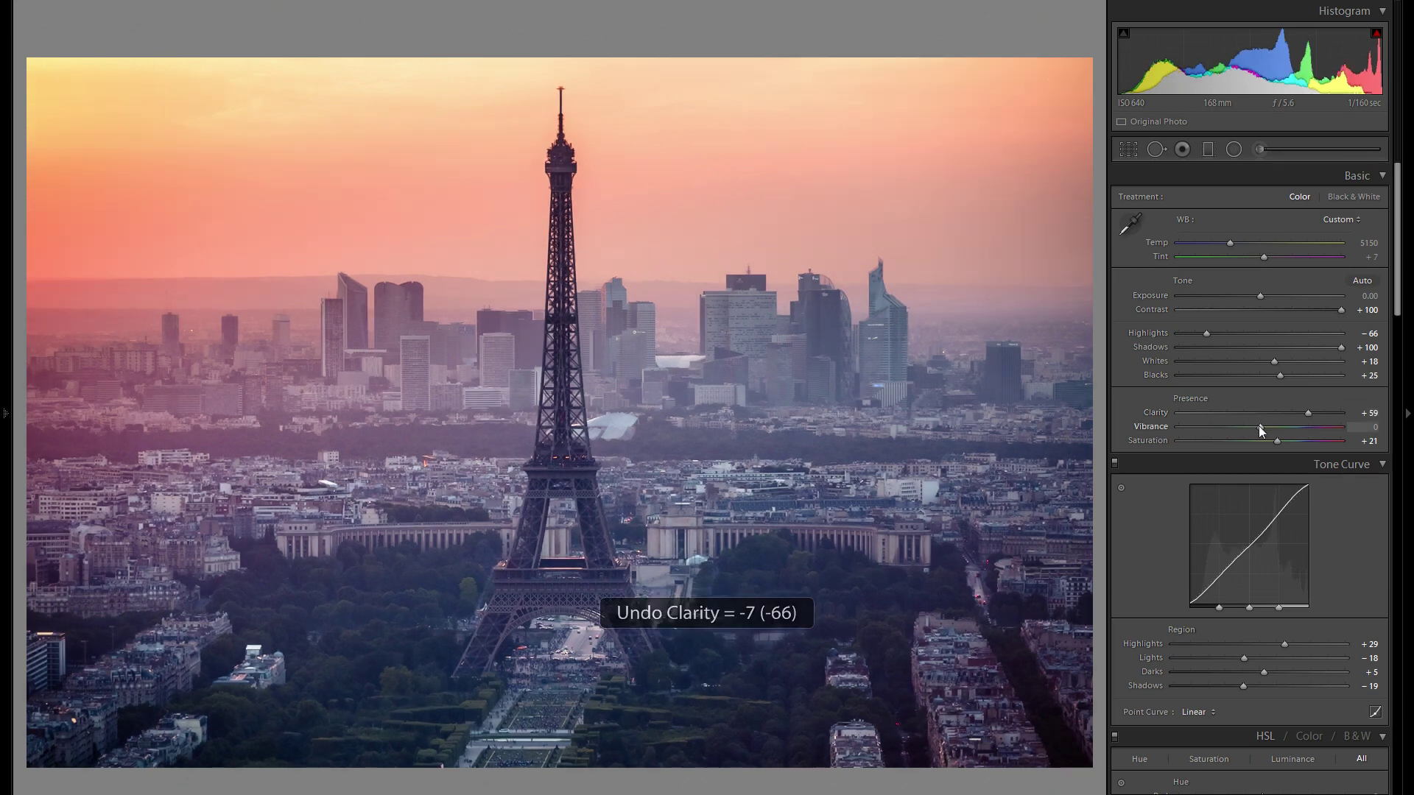
# Step: Set Dehaze Amount to +10
pyautogui.scroll(-10, 1293, 527)
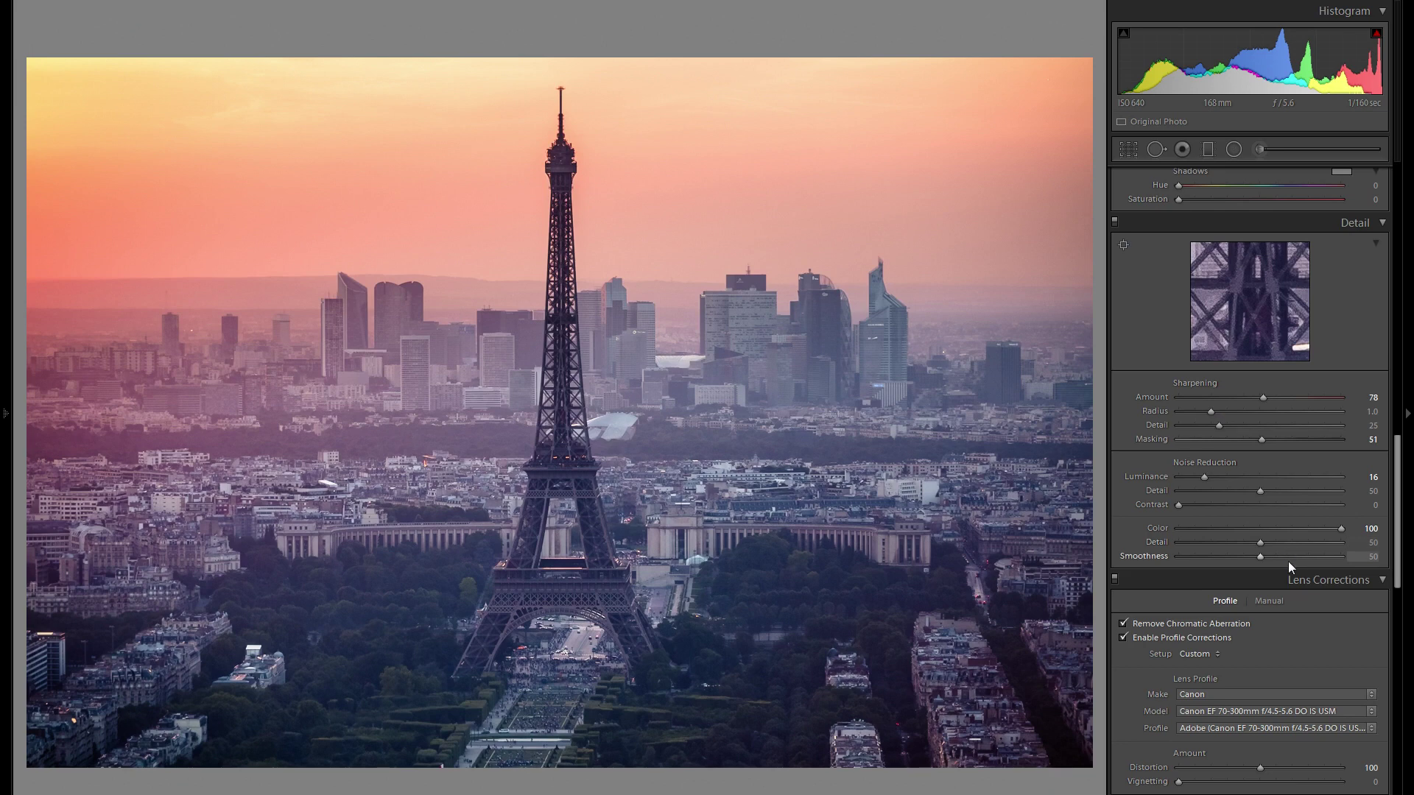
pyautogui.scroll(-10, 1289, 565)
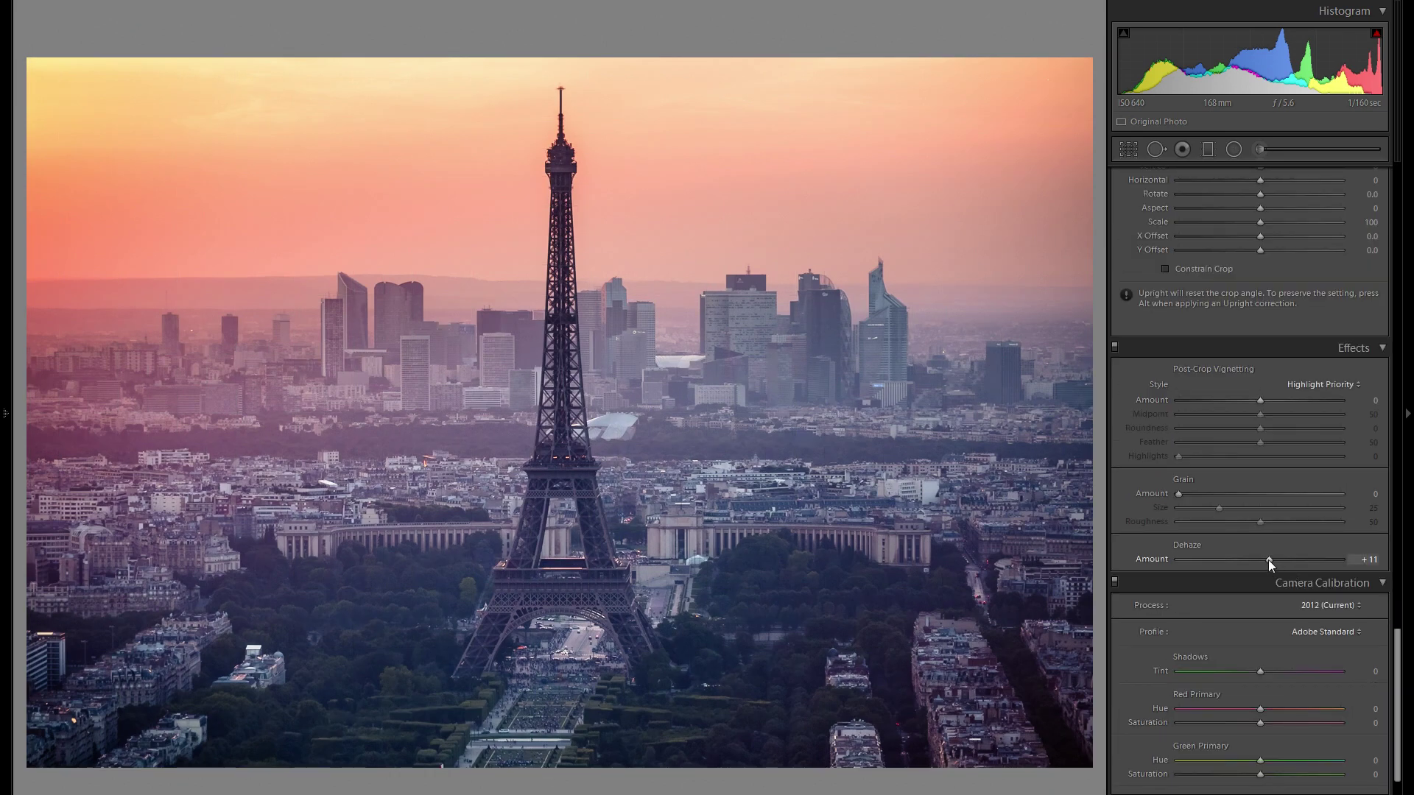
pyautogui.moveTo(1270, 559); pyautogui.dragTo(1267, 566)
pyautogui.scroll(-1, 1307, 471)
pyautogui.scroll(3, 1323, 456)
pyautogui.scroll(-3, 1323, 462)
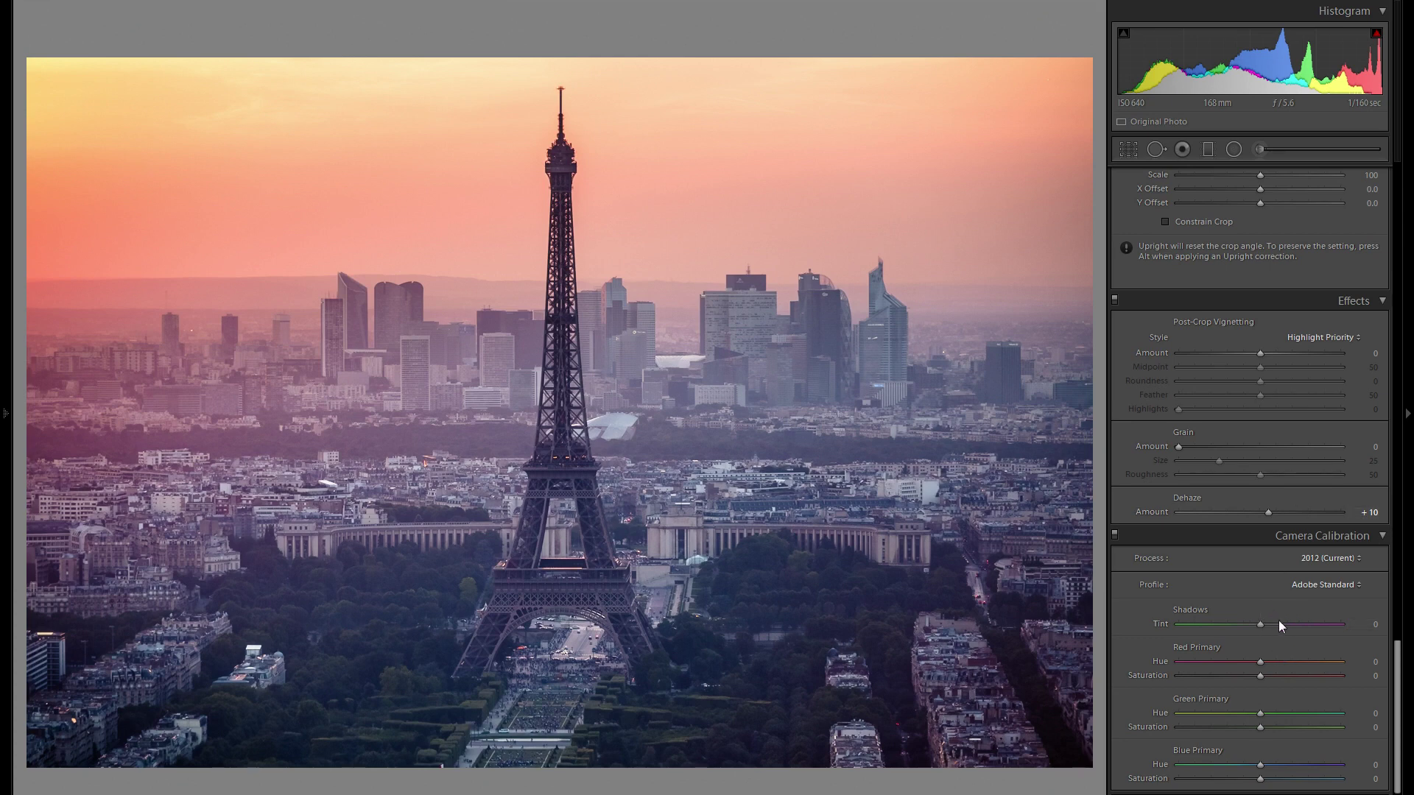
pyautogui.scroll(15, 1252, 604)
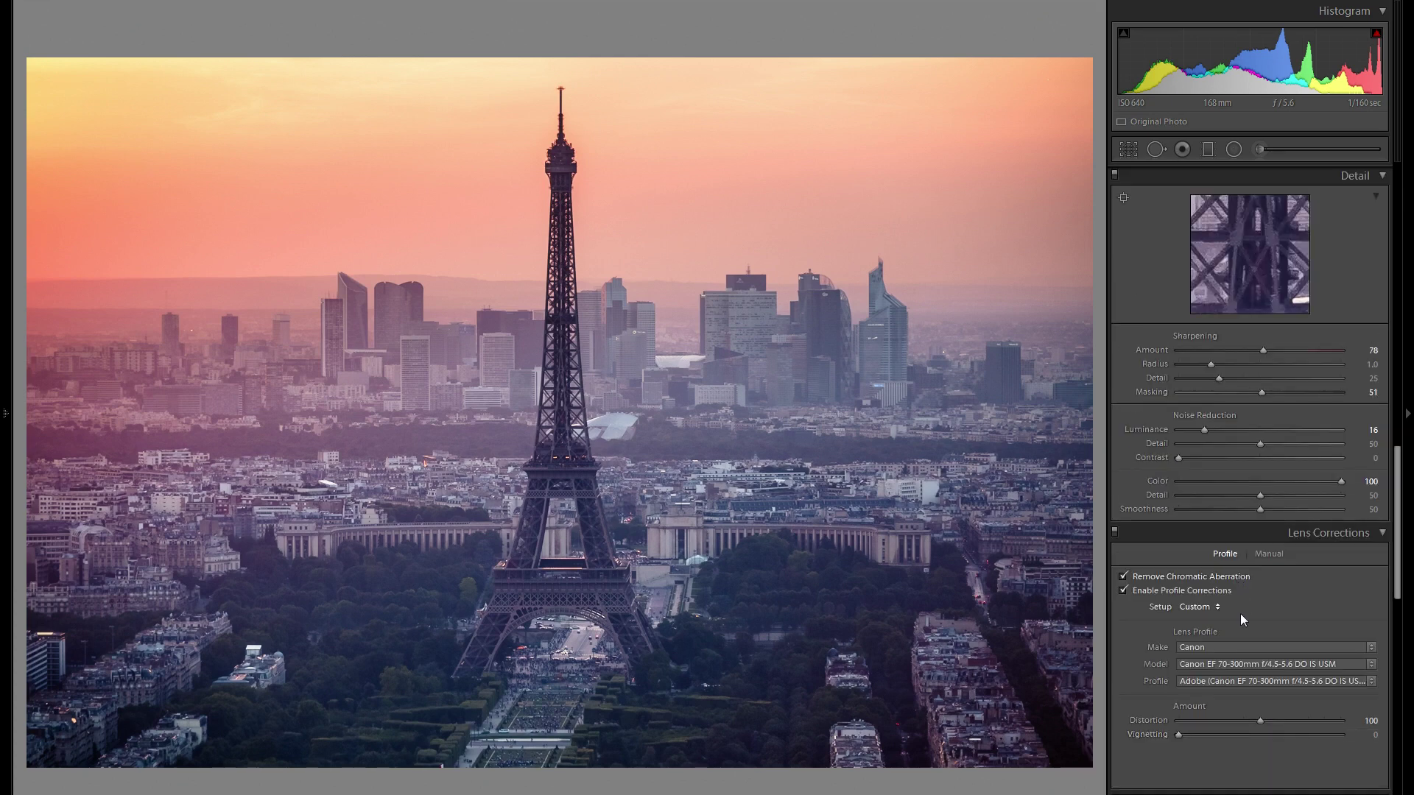
pyautogui.scroll(3, 1318, 446)
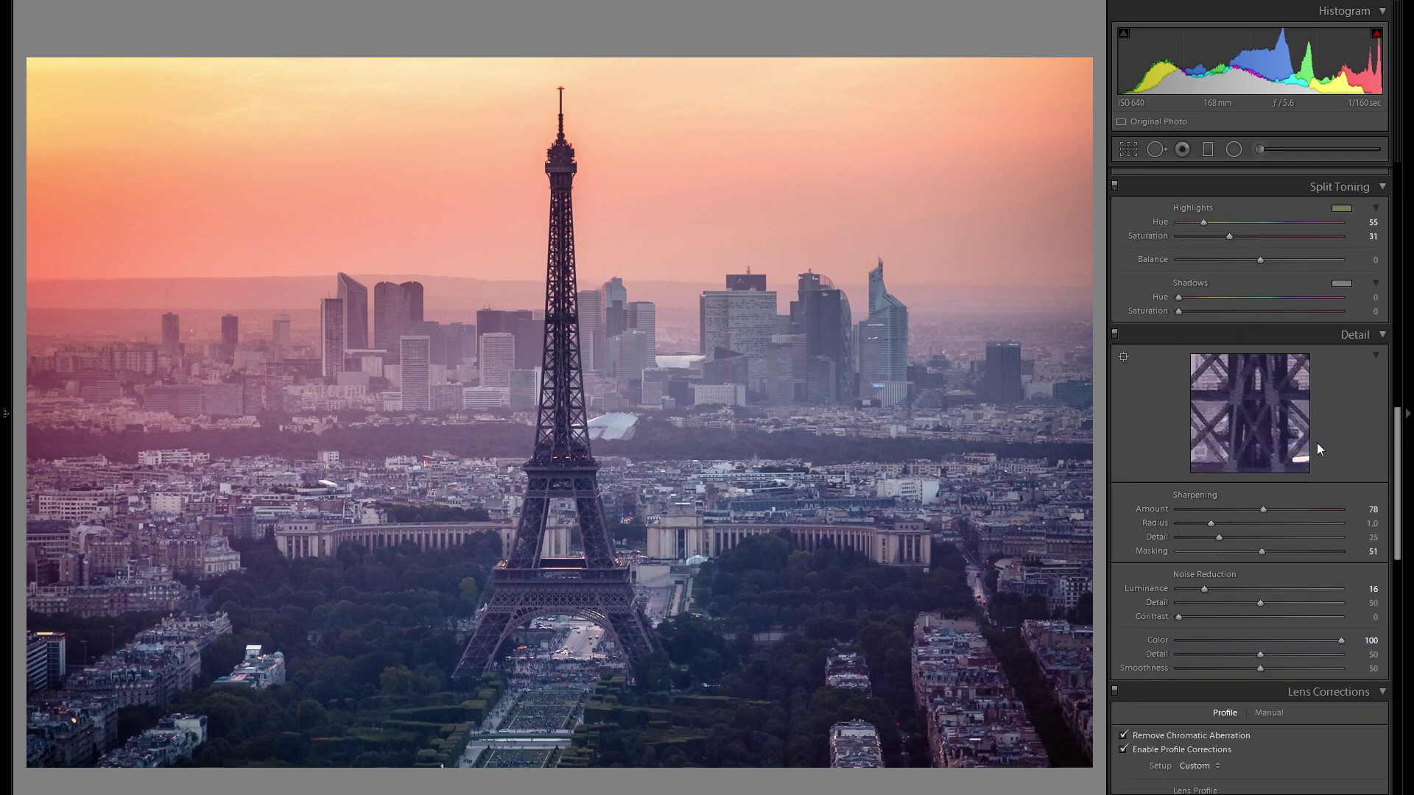
pyautogui.scroll(10, 1311, 439)
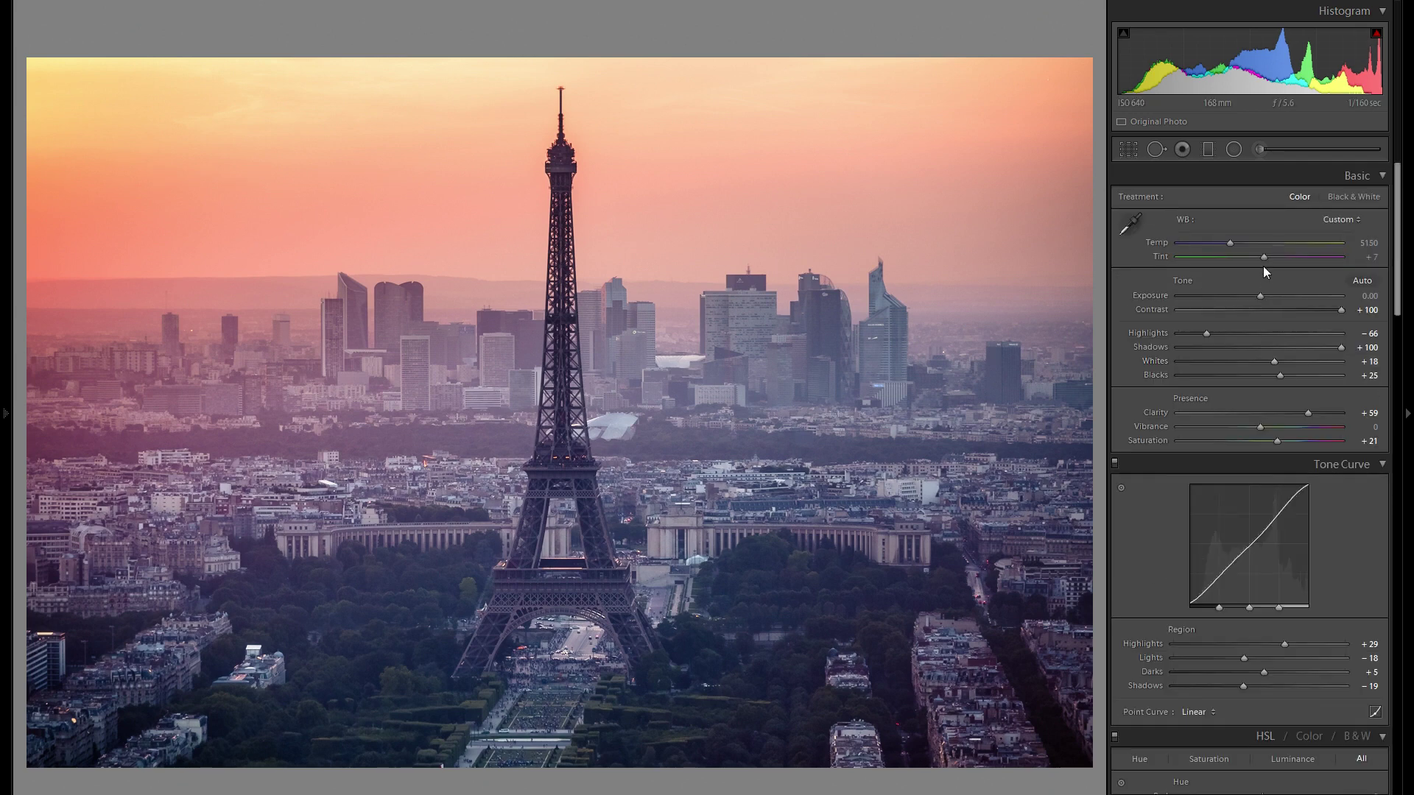
pyautogui.click(1207, 150)
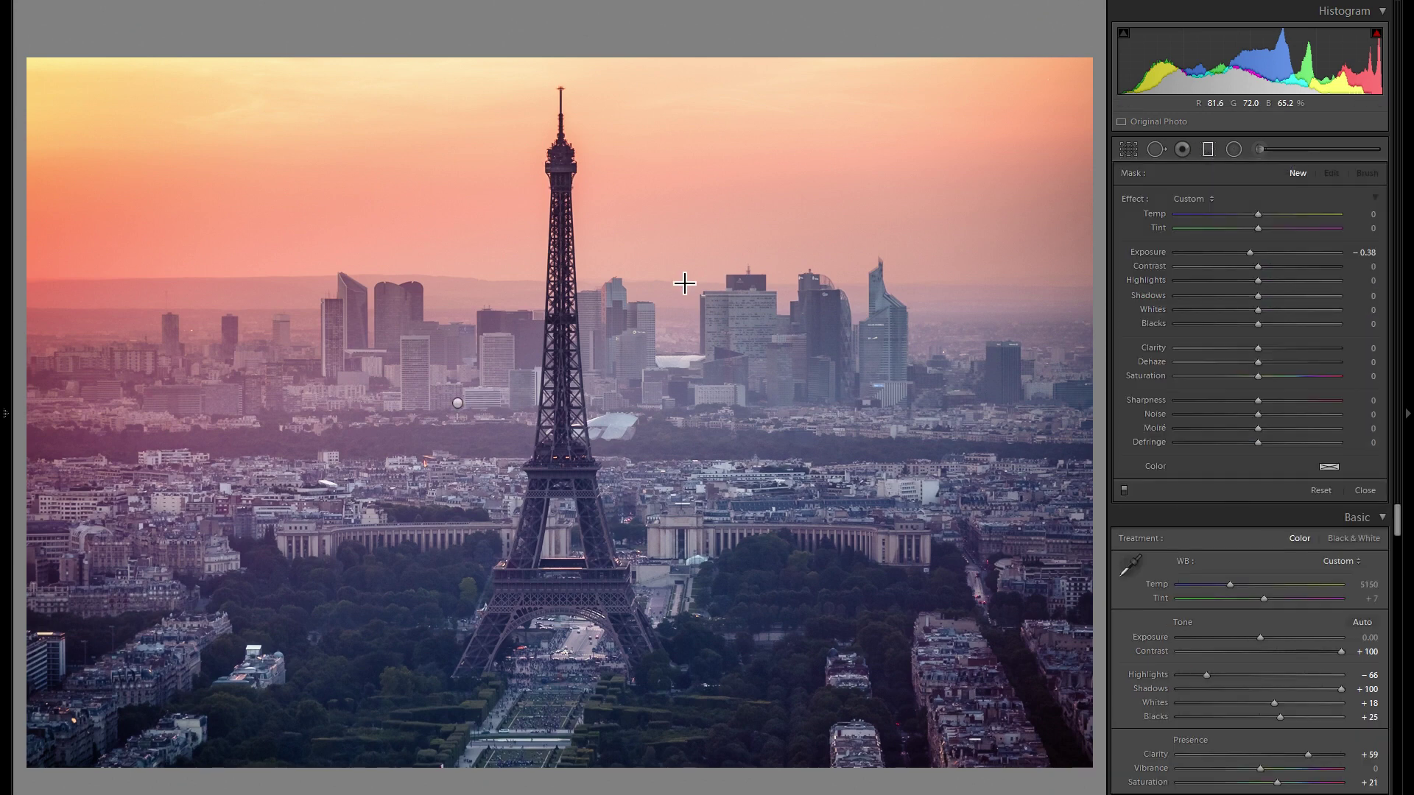
pyautogui.click(458, 403)
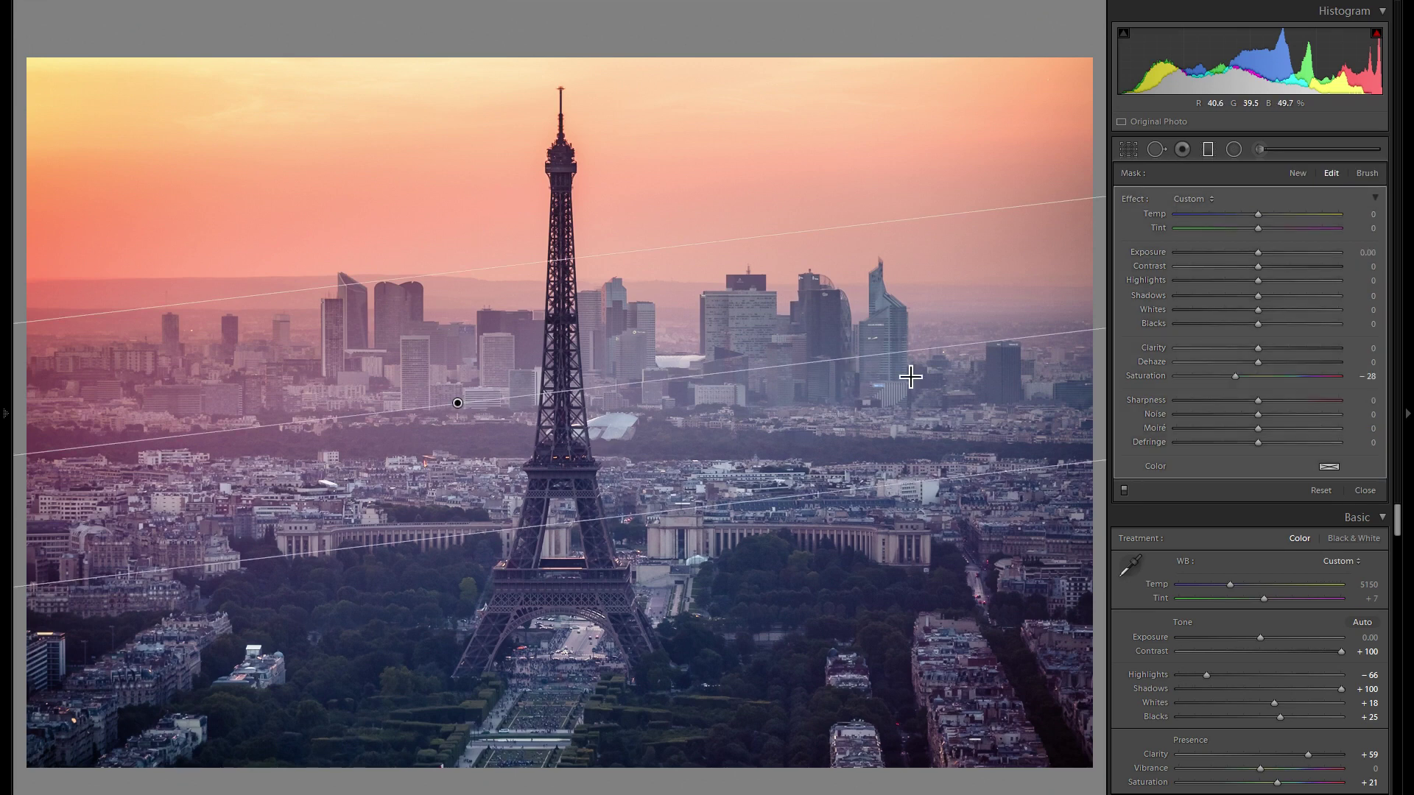
pyautogui.click(1208, 151)
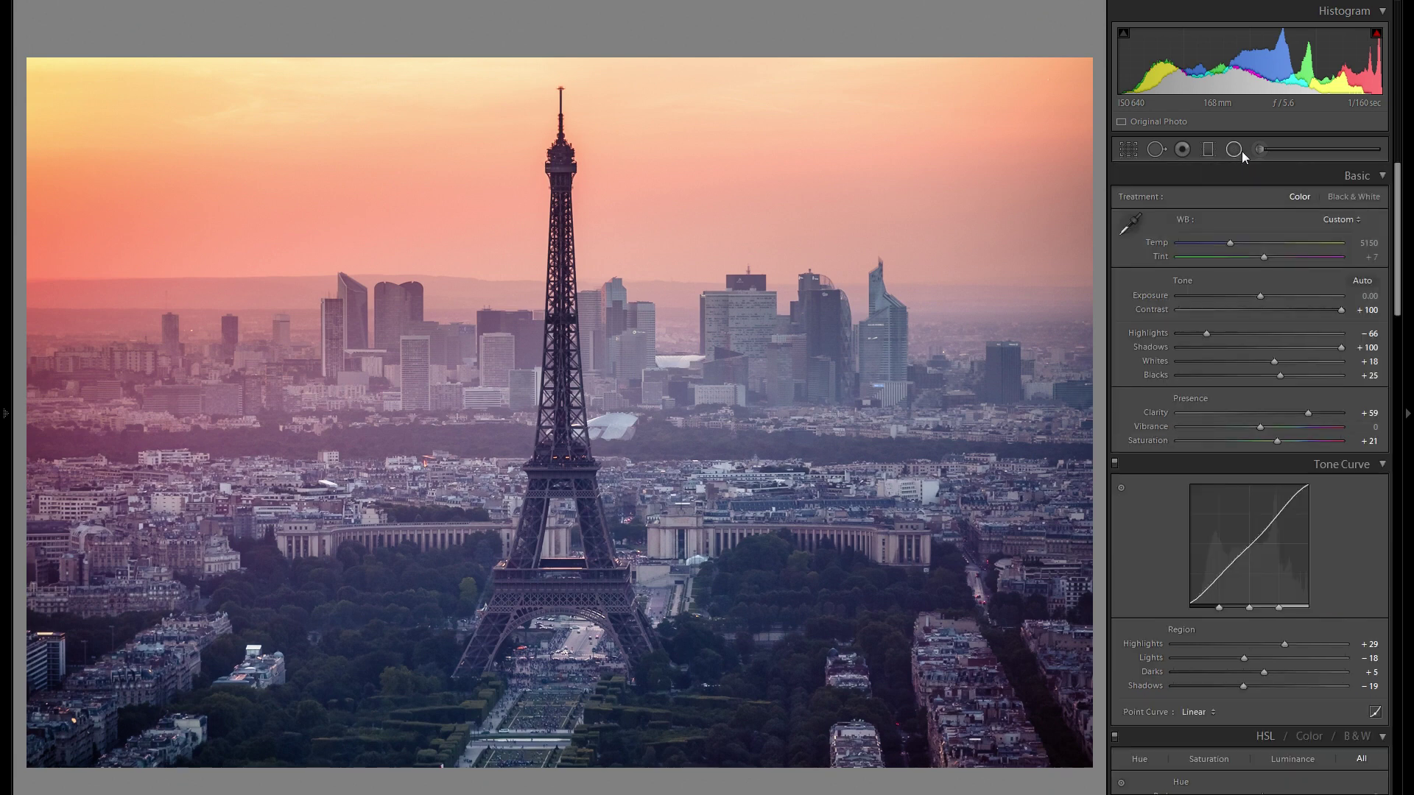
# Step: Draw a radial filter over the city right of the tower with Exposure +0.20 and Whites +32
pyautogui.click(1234, 149)
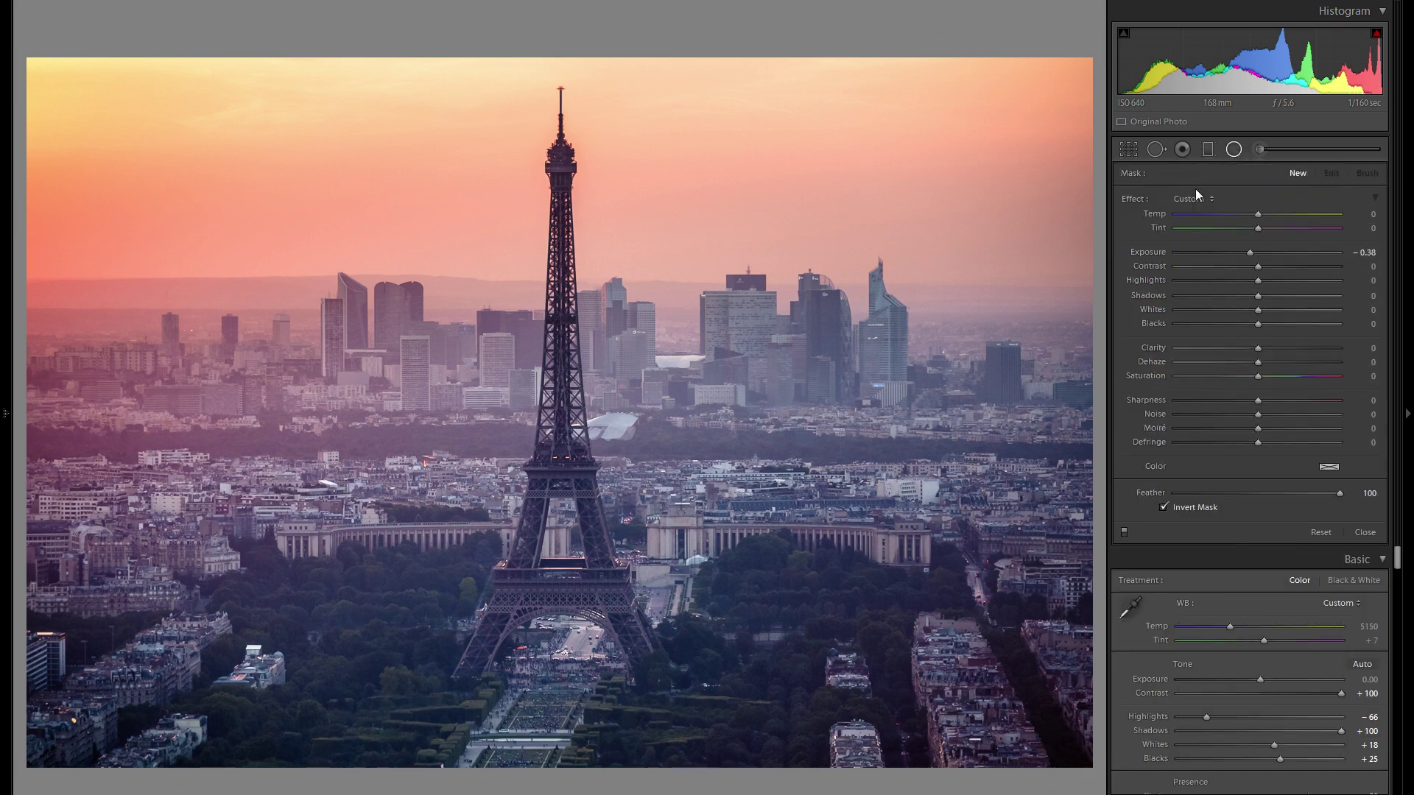
pyautogui.doubleClick(1159, 250)
pyautogui.moveTo(652, 414); pyautogui.dragTo(790, 482)
pyautogui.moveTo(705, 424); pyautogui.dragTo(764, 459)
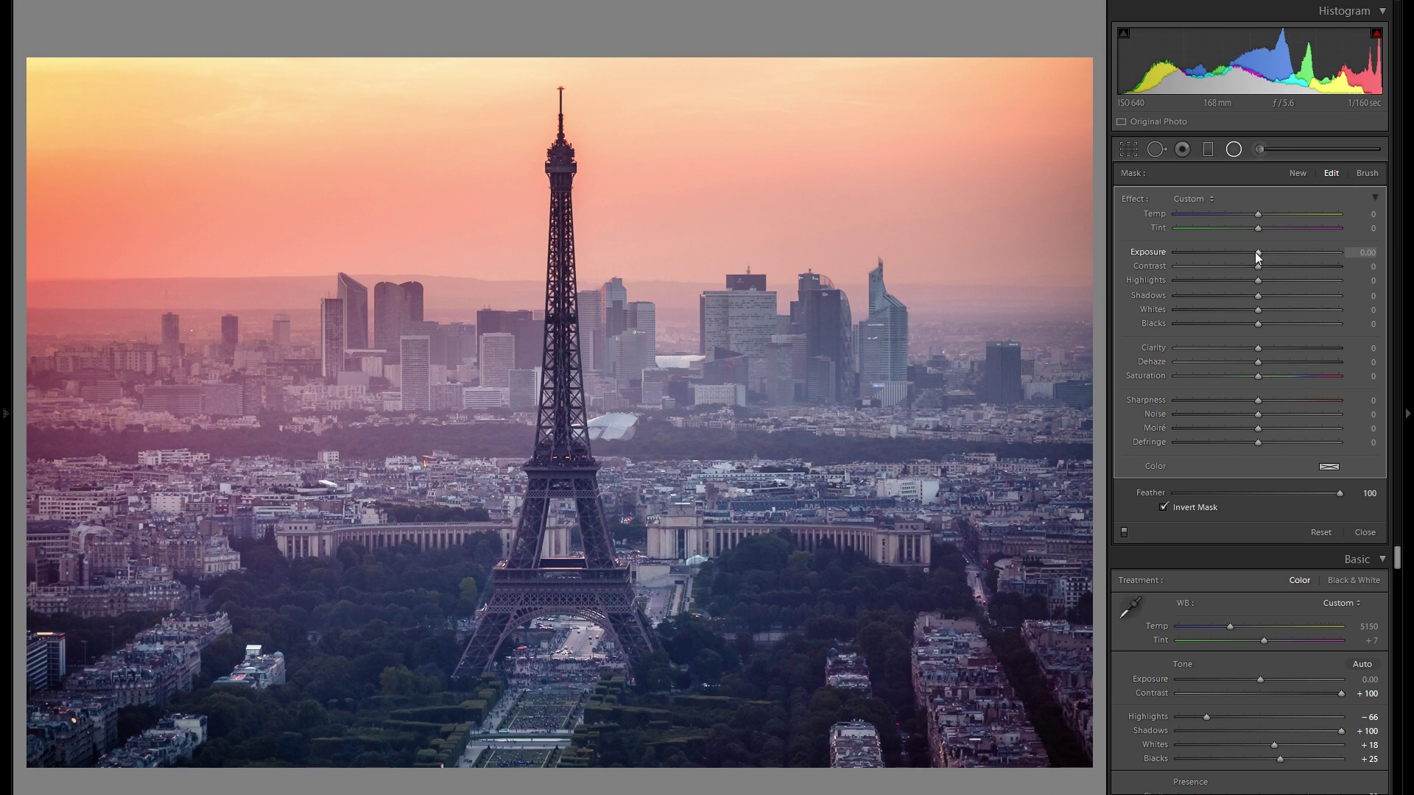
pyautogui.moveTo(1254, 251); pyautogui.dragTo(1261, 253)
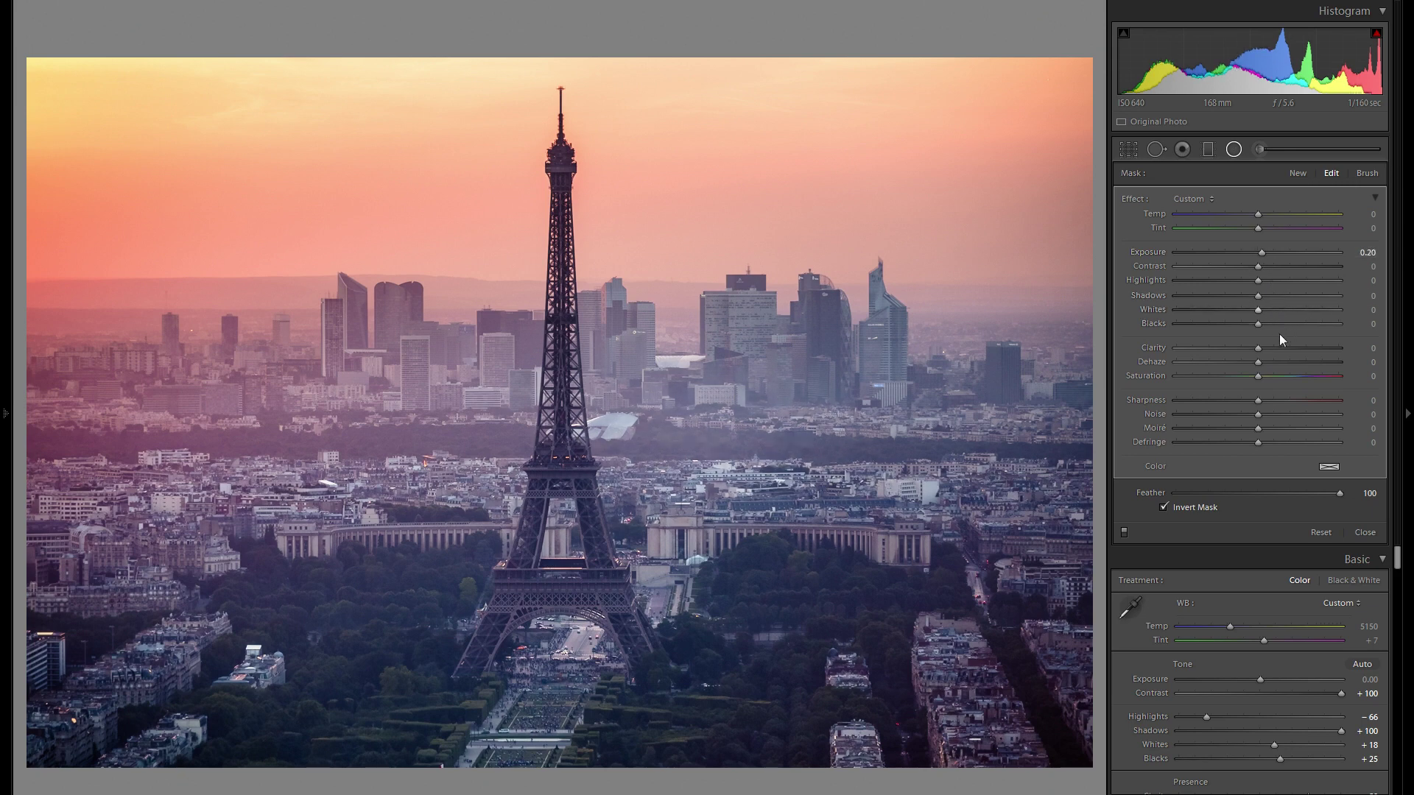
pyautogui.click(1283, 309)
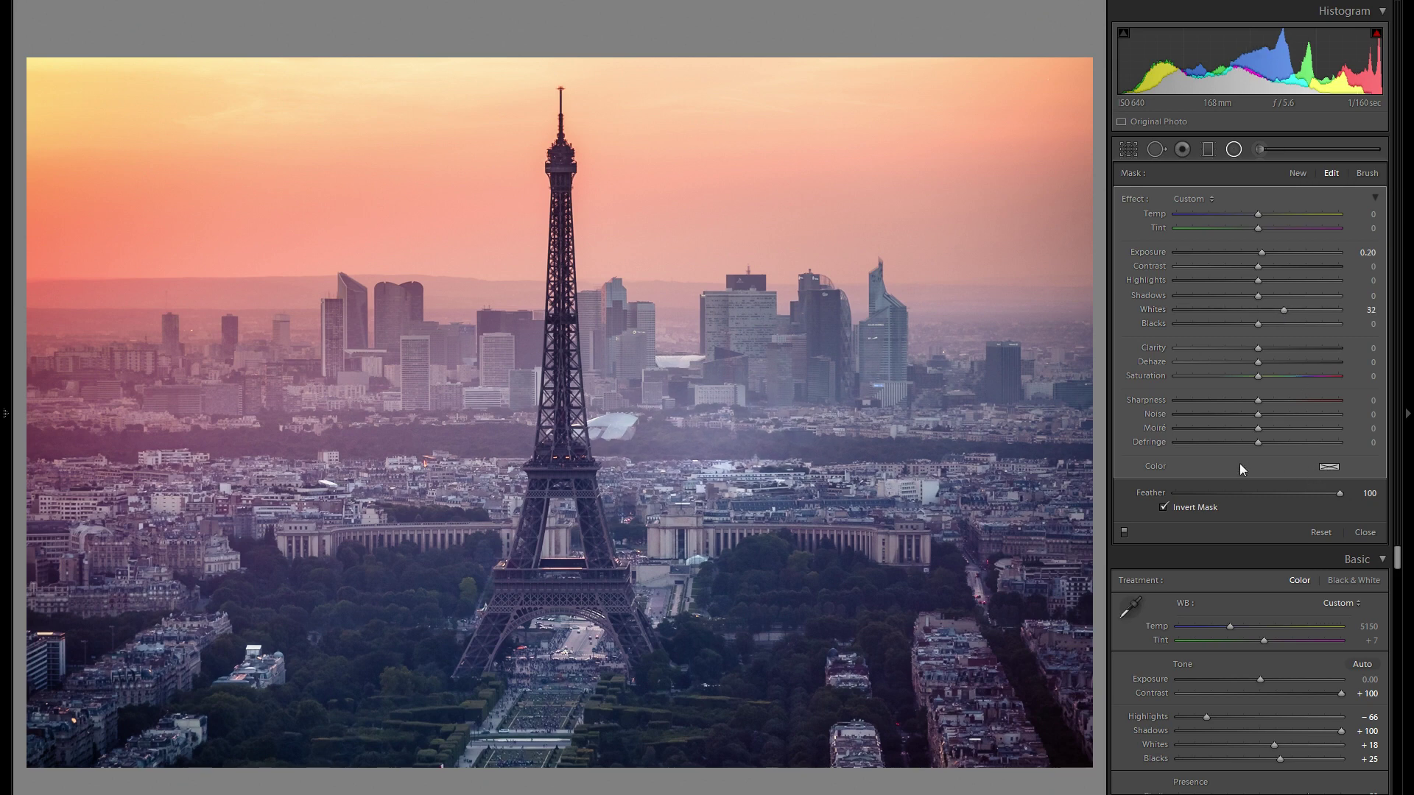
# Step: Tint the radial filter a pale beige at hue 41 with low saturation
pyautogui.click(1328, 466)
pyautogui.click(1153, 488)
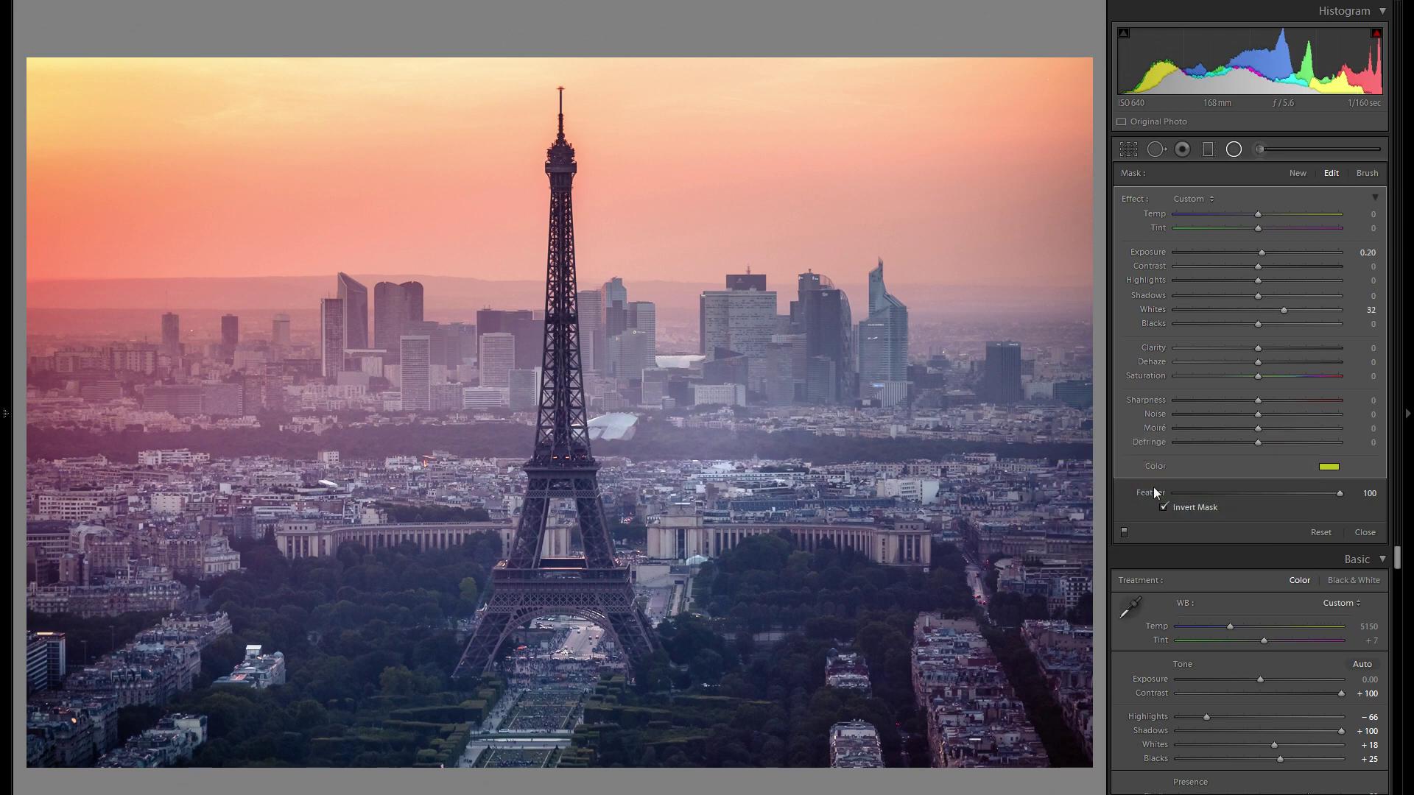
pyautogui.click(1334, 467)
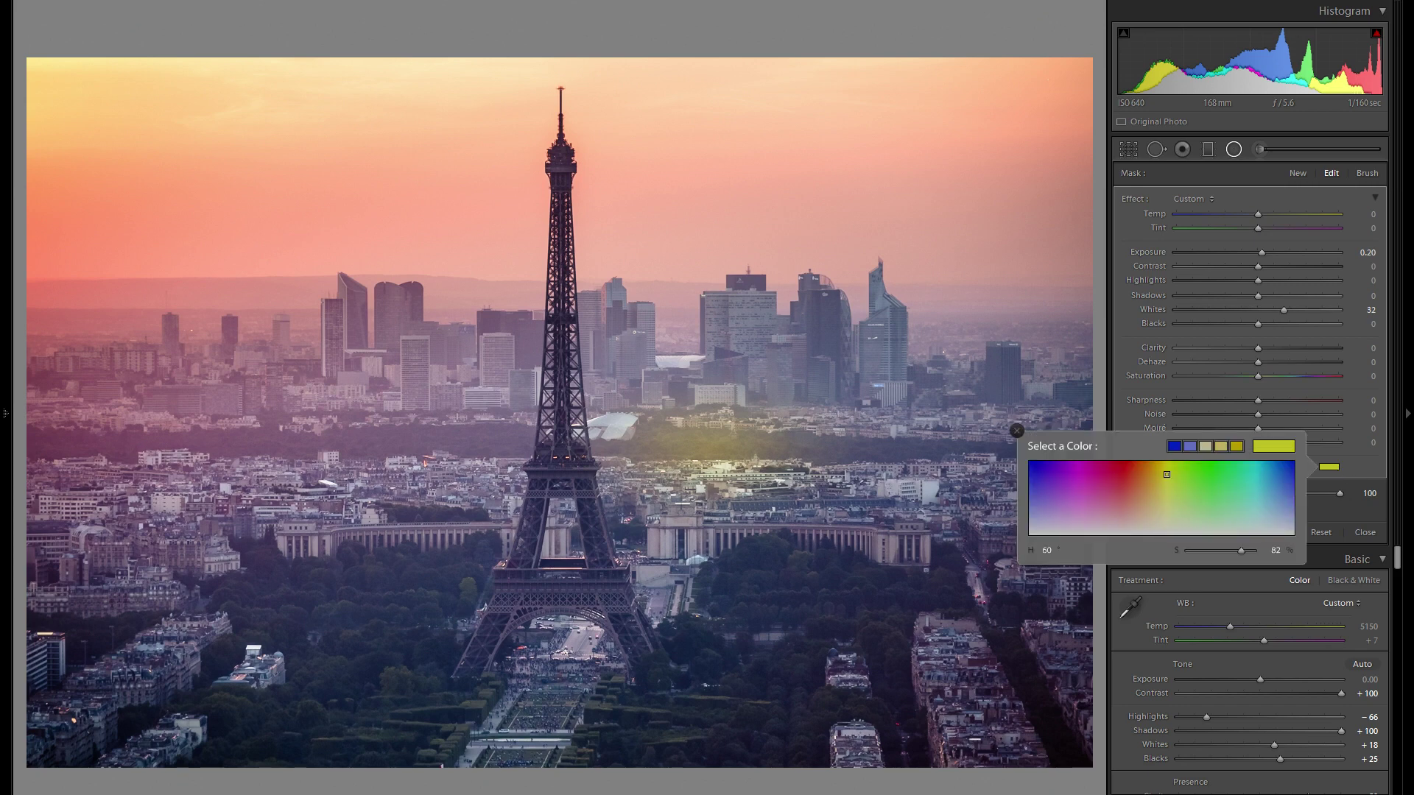
pyautogui.moveTo(1166, 474); pyautogui.dragTo(1152, 516)
pyautogui.moveTo(1152, 509); pyautogui.dragTo(1153, 521)
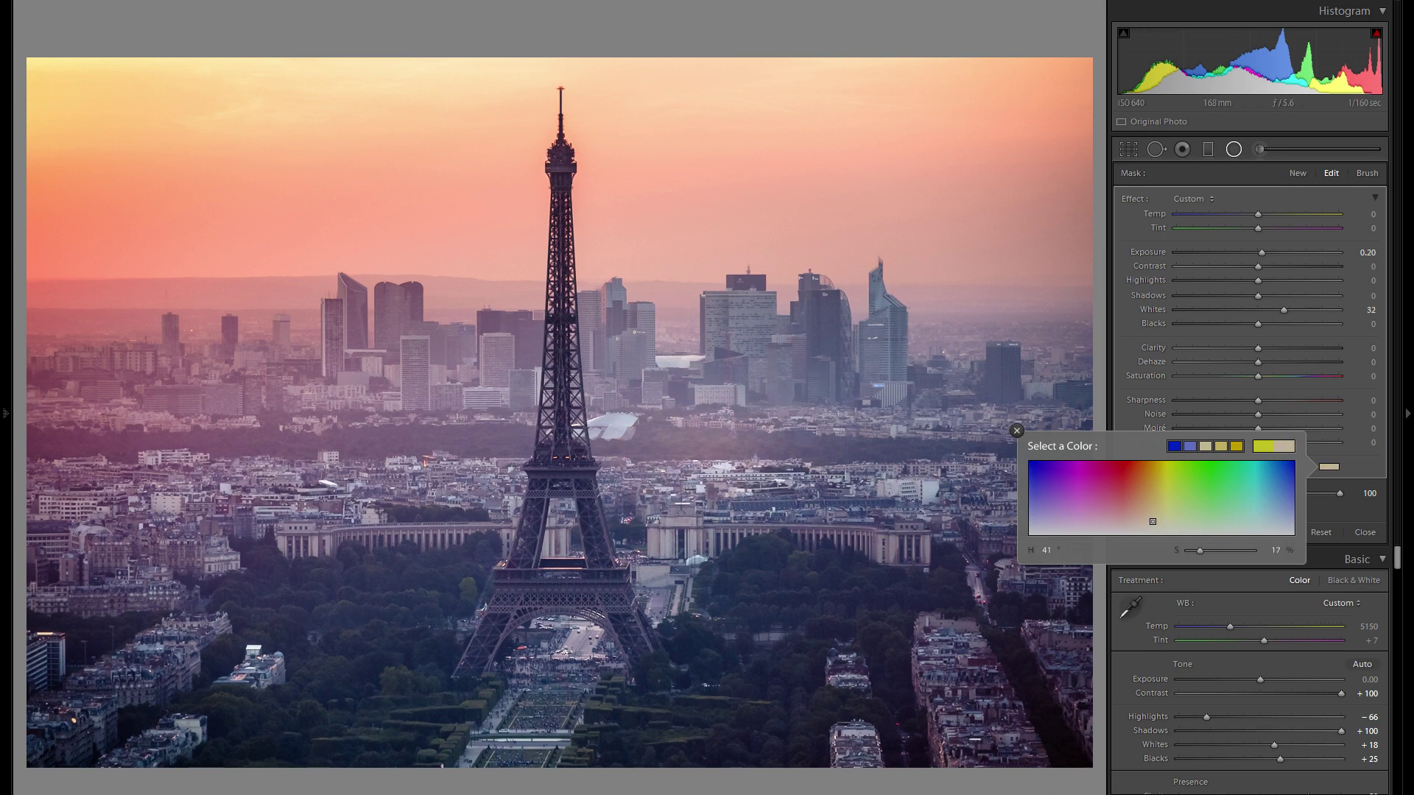
pyautogui.click(1016, 431)
# Step: Reposition and widen the city radial filter, then duplicate it
pyautogui.moveTo(915, 444); pyautogui.dragTo(1102, 446)
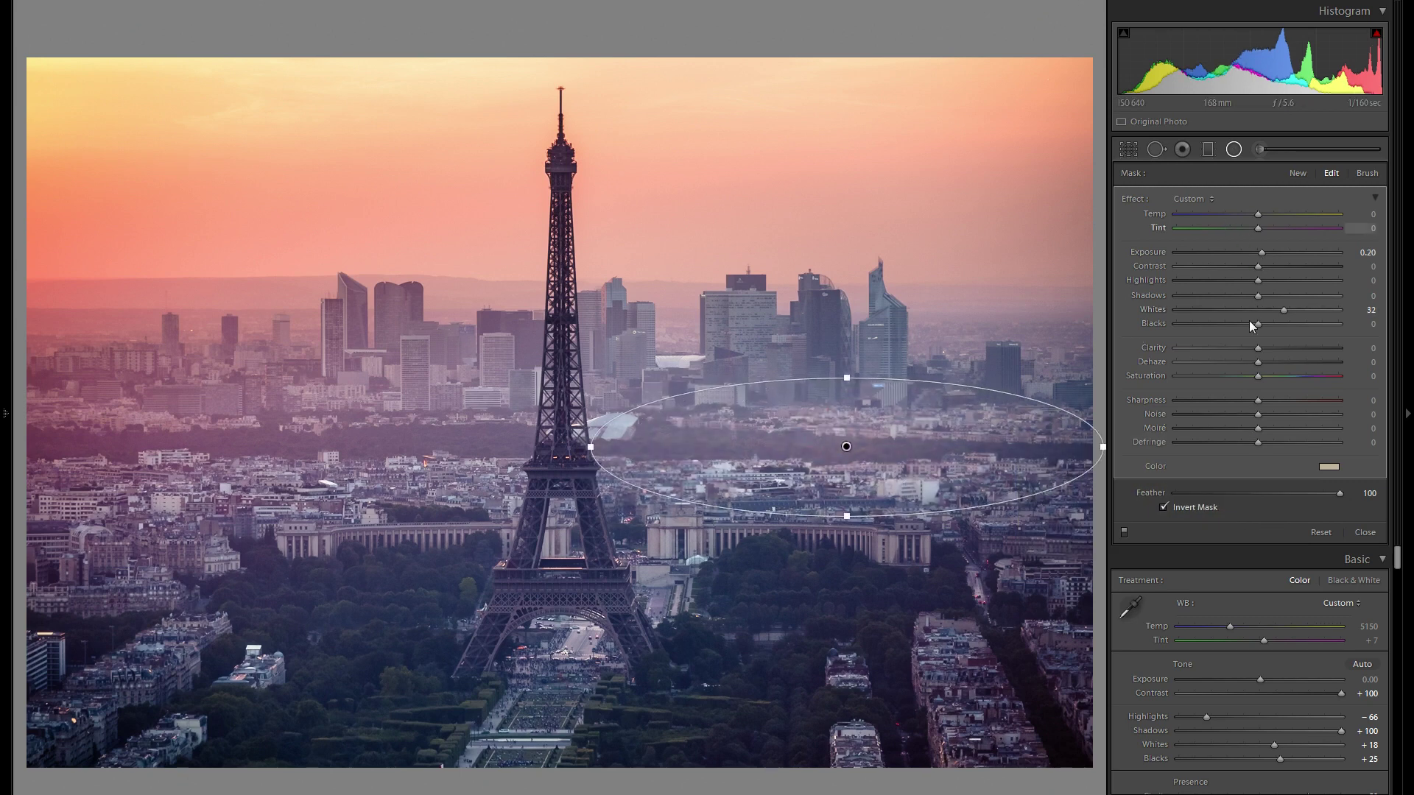
pyautogui.moveTo(979, 467); pyautogui.dragTo(1053, 444)
pyautogui.rightClick(1046, 431)
pyautogui.click(1082, 439)
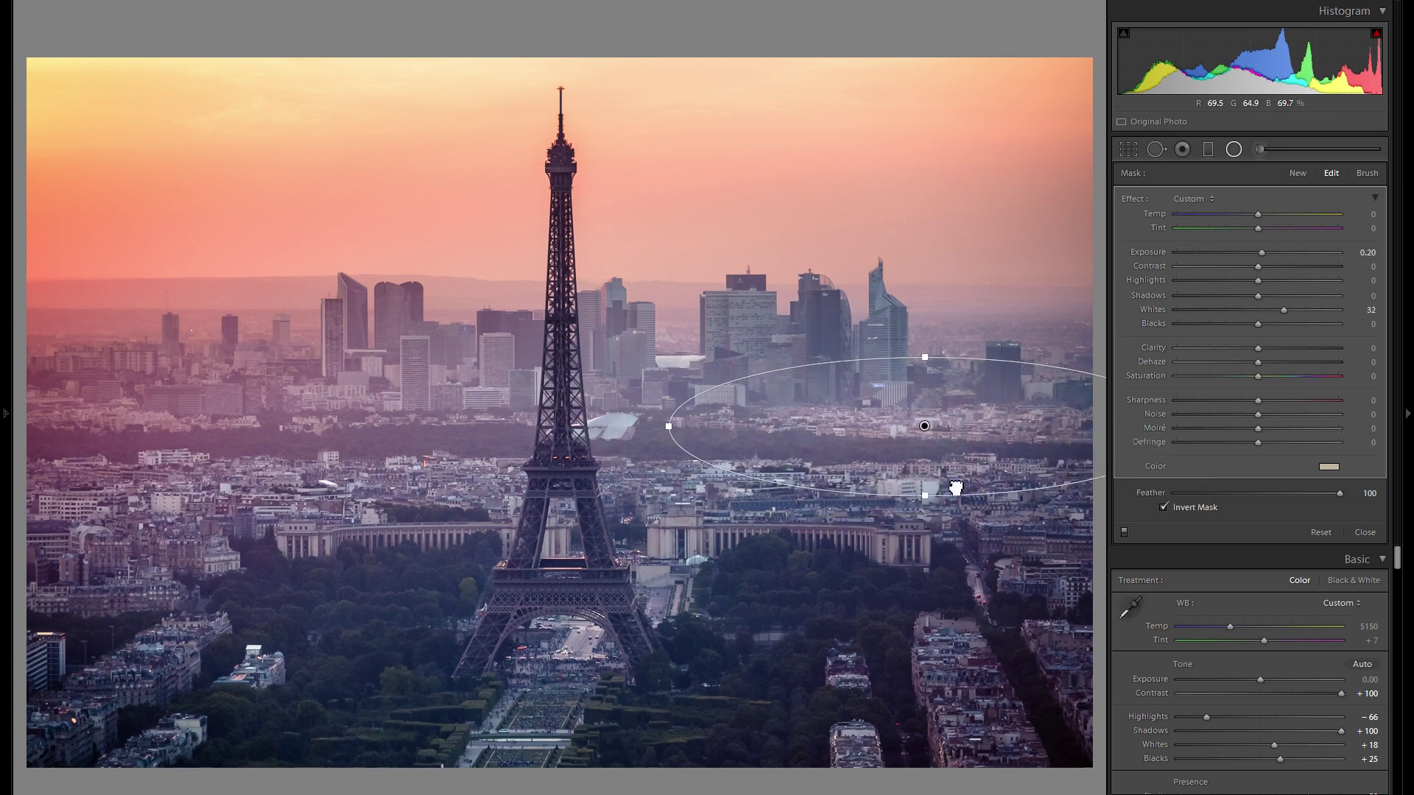
# Step: Place radial filter copies over the right gardens with Whites 69, Contrast 27 and Clarity 27
pyautogui.moveTo(952, 488); pyautogui.dragTo(790, 678)
pyautogui.rightClick(967, 535)
pyautogui.click(1008, 549)
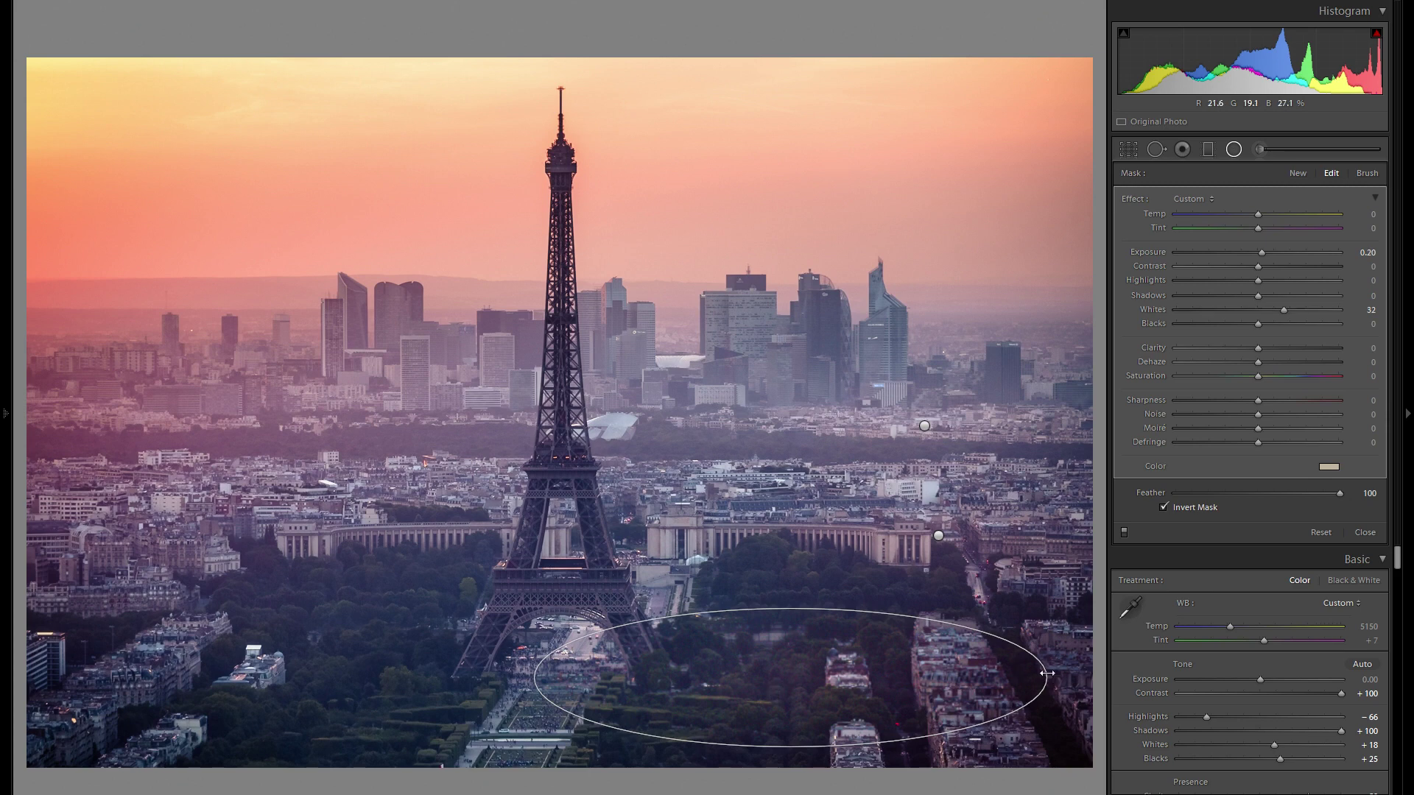
pyautogui.moveTo(1047, 673); pyautogui.dragTo(937, 672)
pyautogui.moveTo(751, 662); pyautogui.dragTo(718, 684)
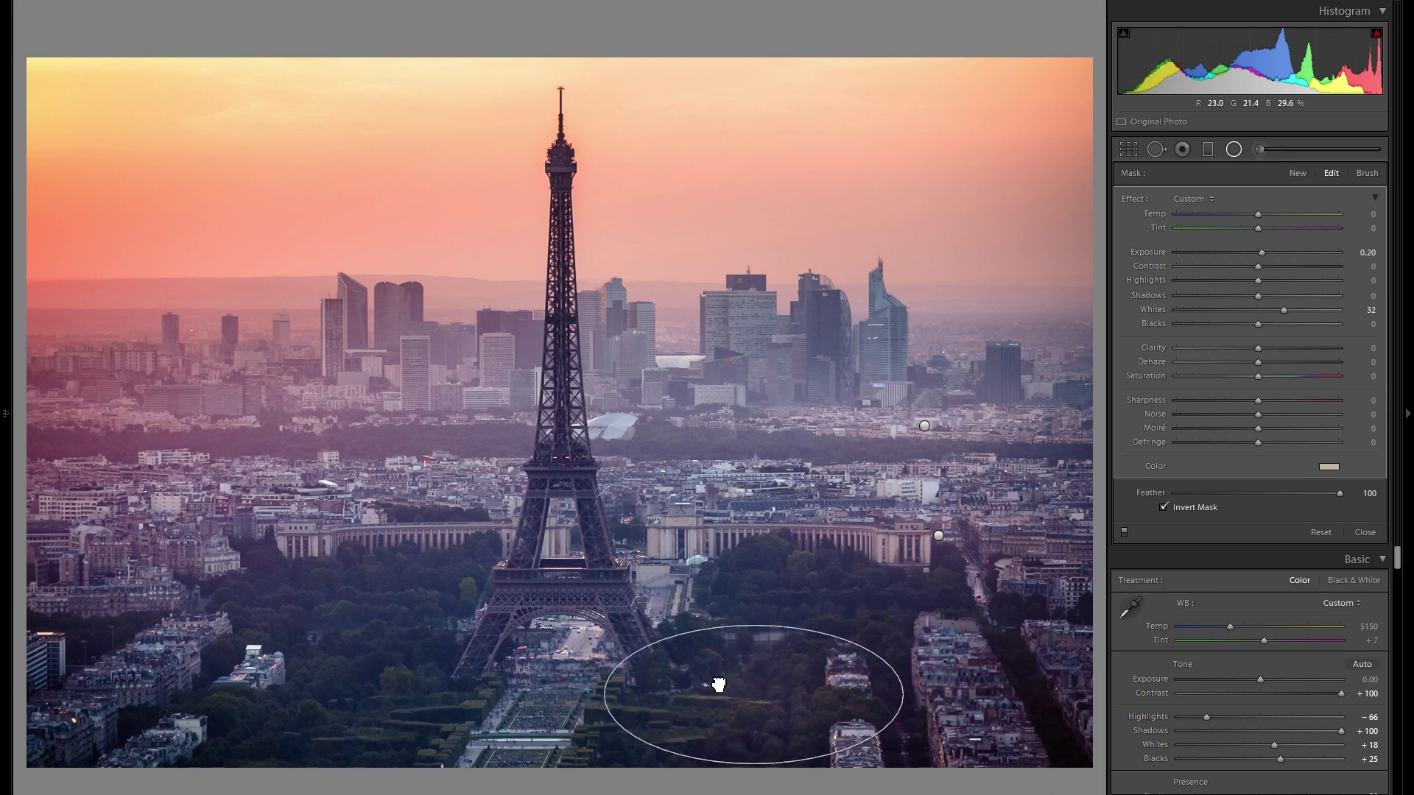
pyautogui.click(1314, 310)
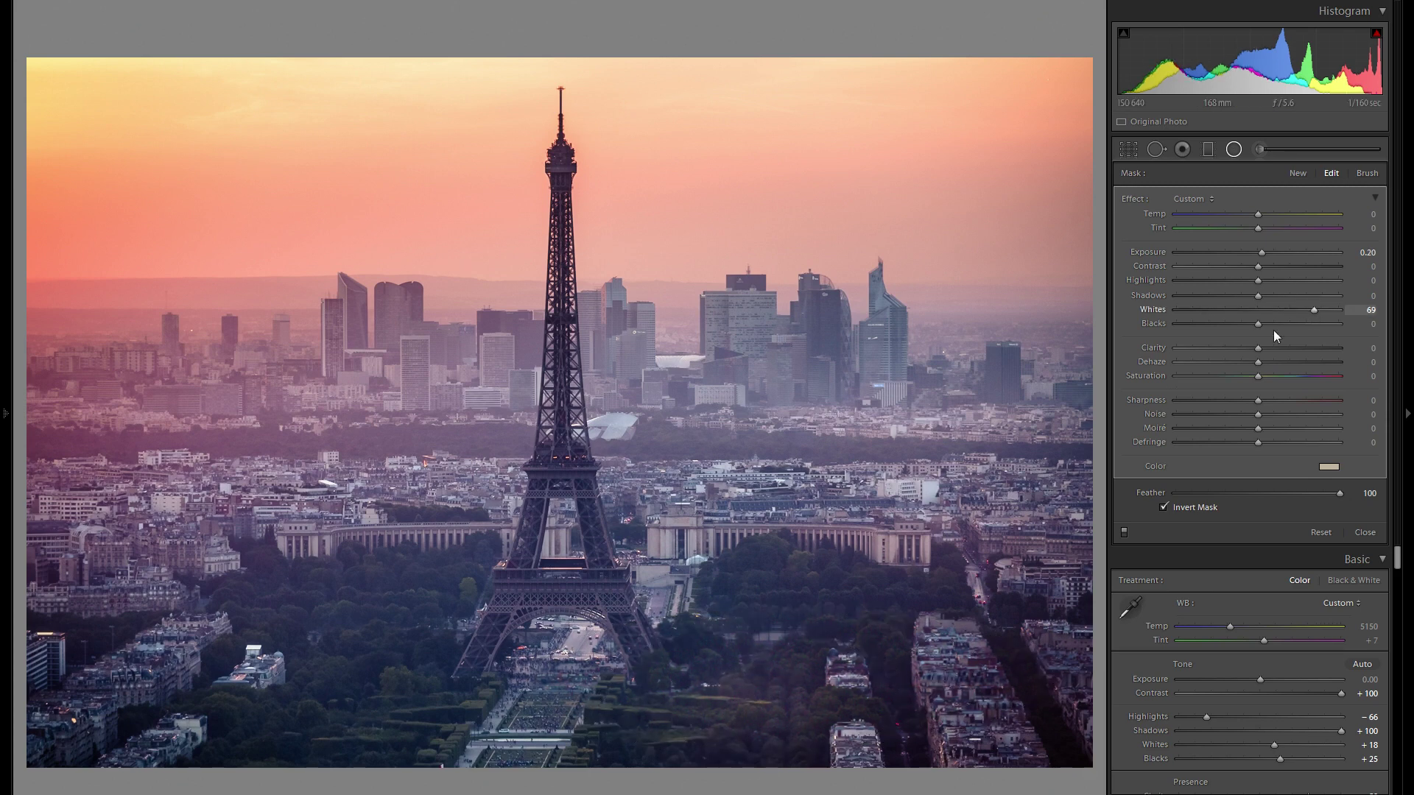
pyautogui.rightClick(763, 677)
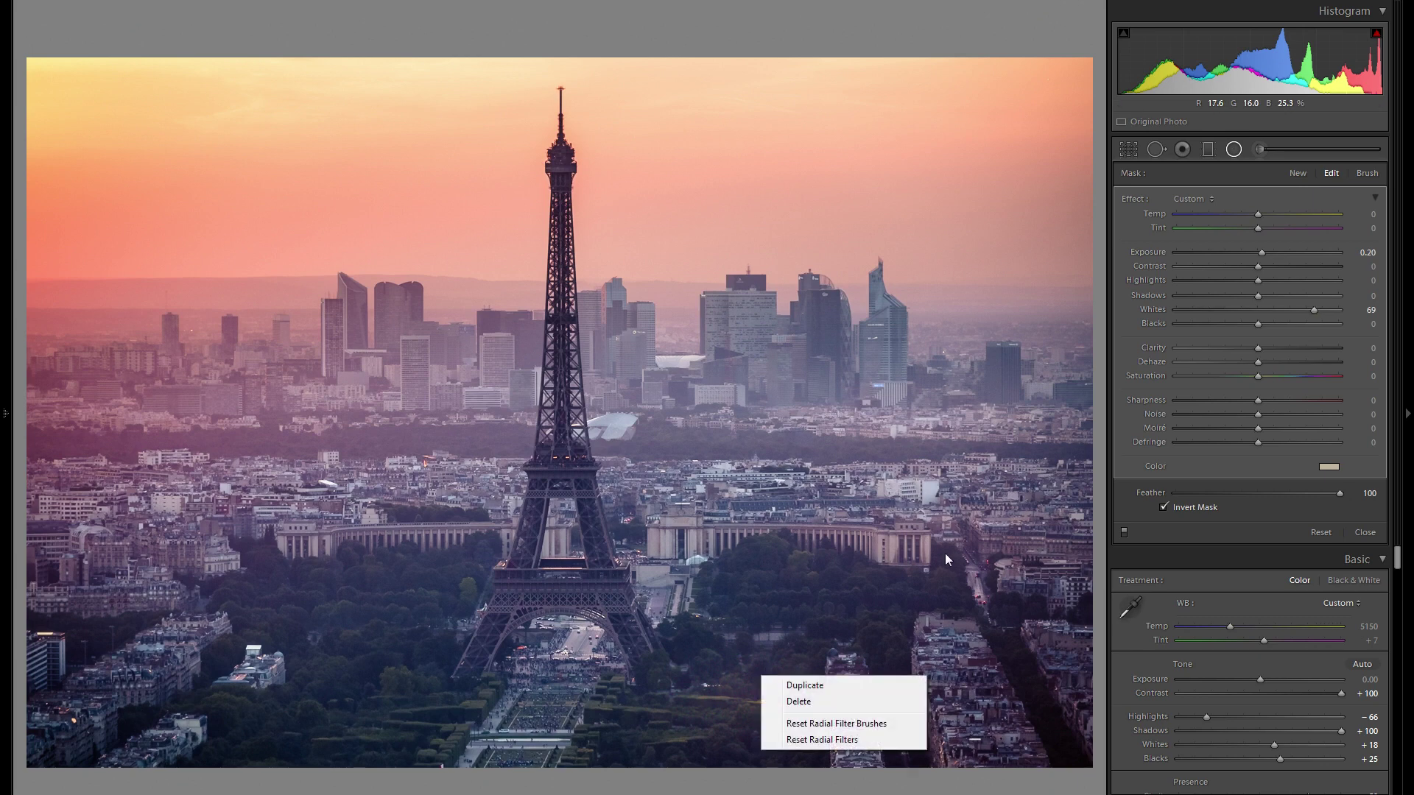
pyautogui.click(1279, 266)
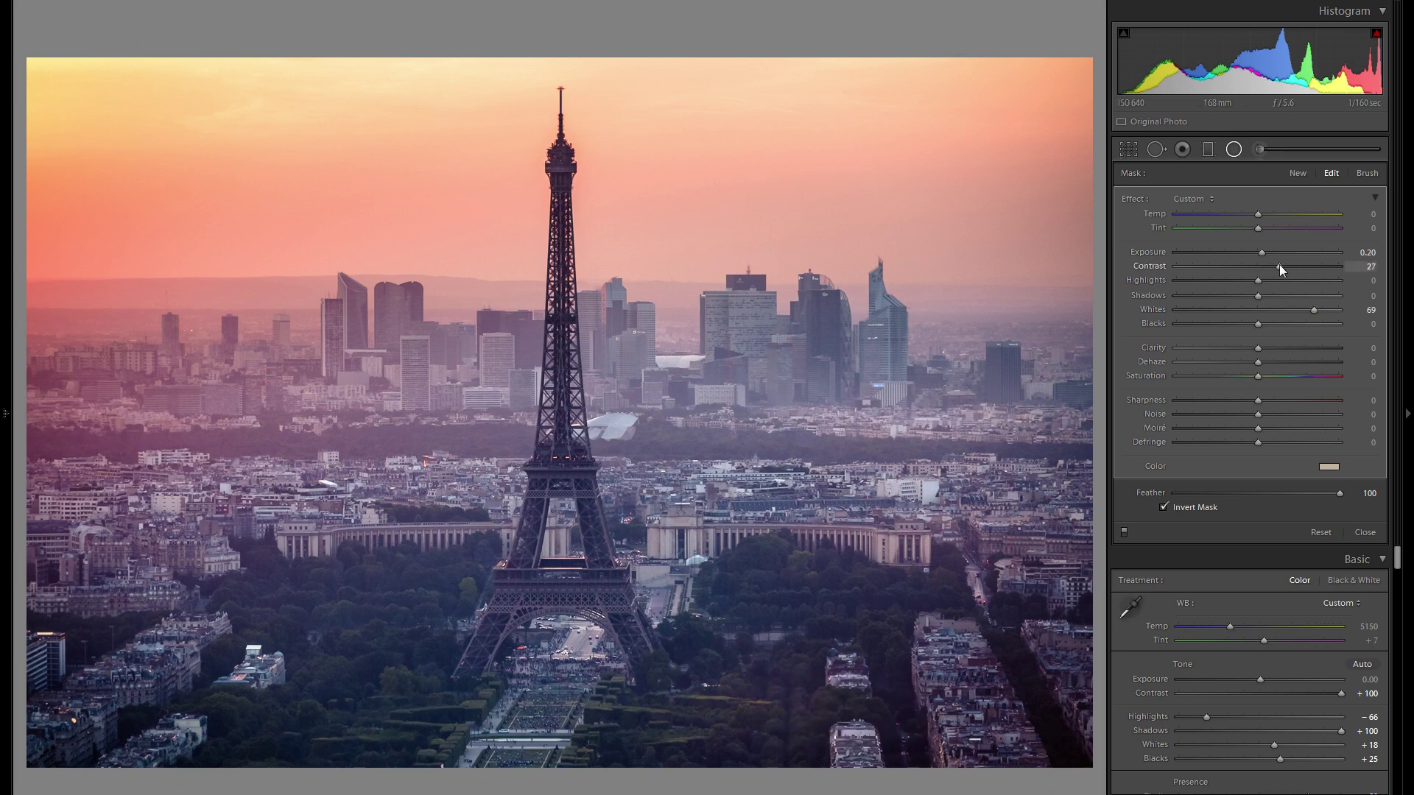
pyautogui.click(1278, 349)
# Step: Move a filter onto the left gardens and set Contrast 47 and Whites 51
pyautogui.rightClick(895, 579)
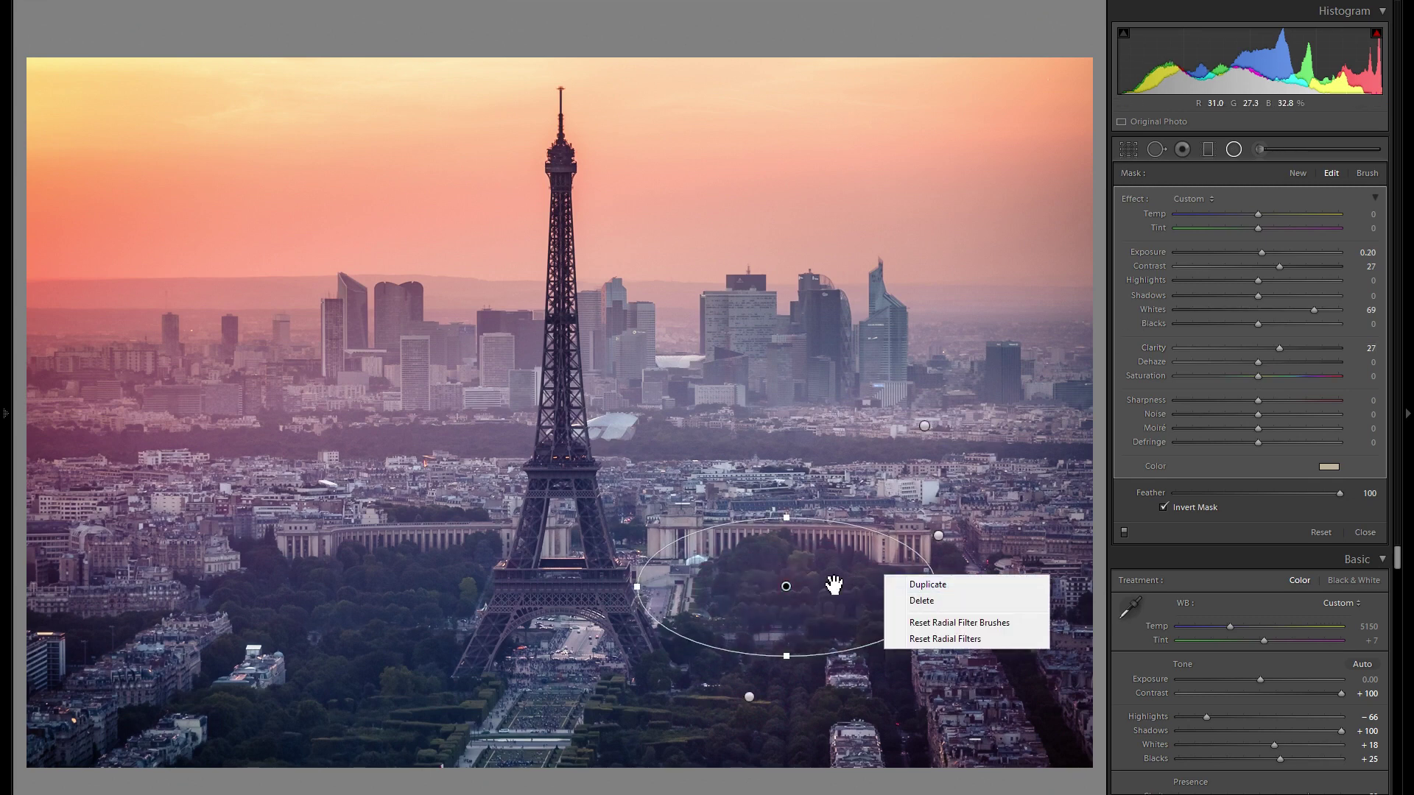
pyautogui.press('Escape')
pyautogui.moveTo(410, 595); pyautogui.dragTo(400, 590)
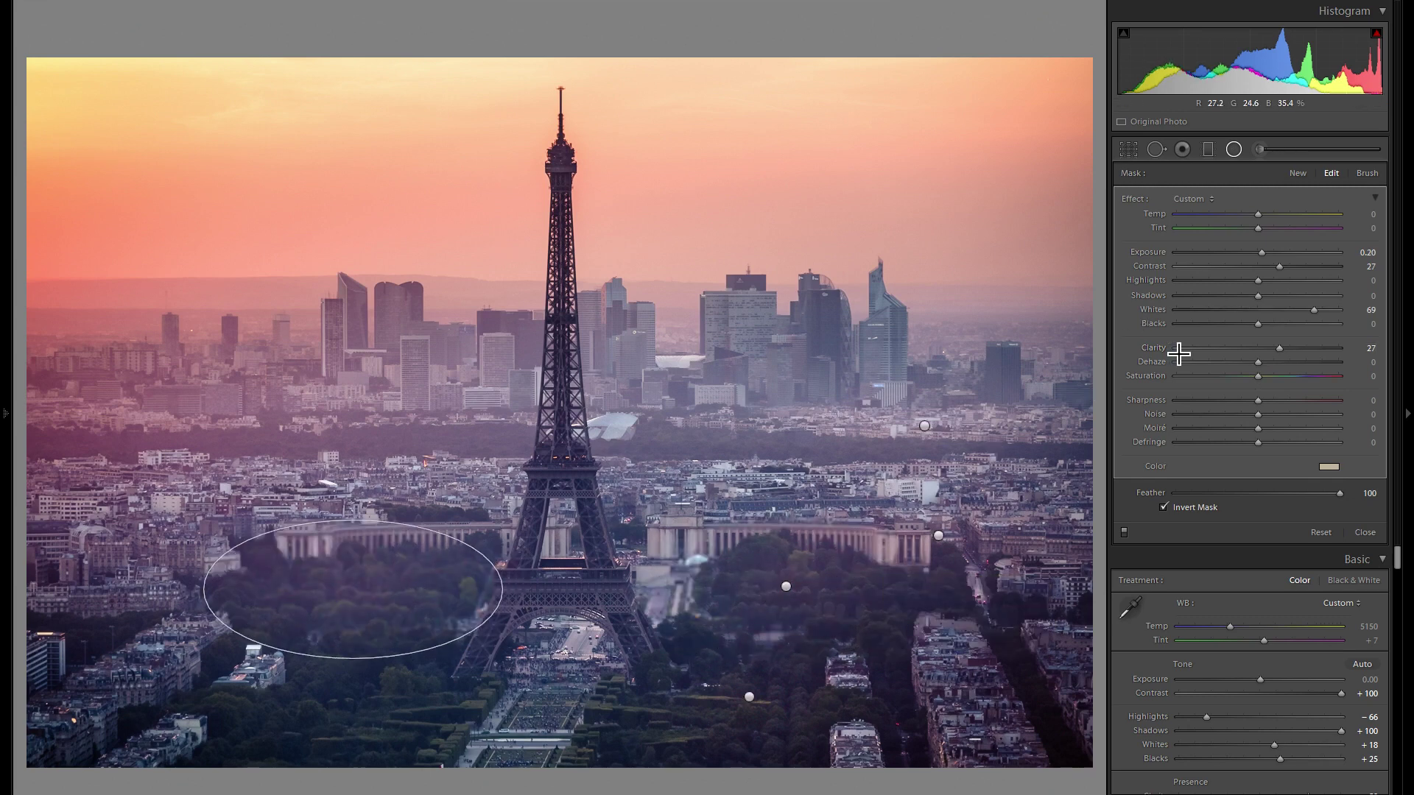
pyautogui.click(1296, 267)
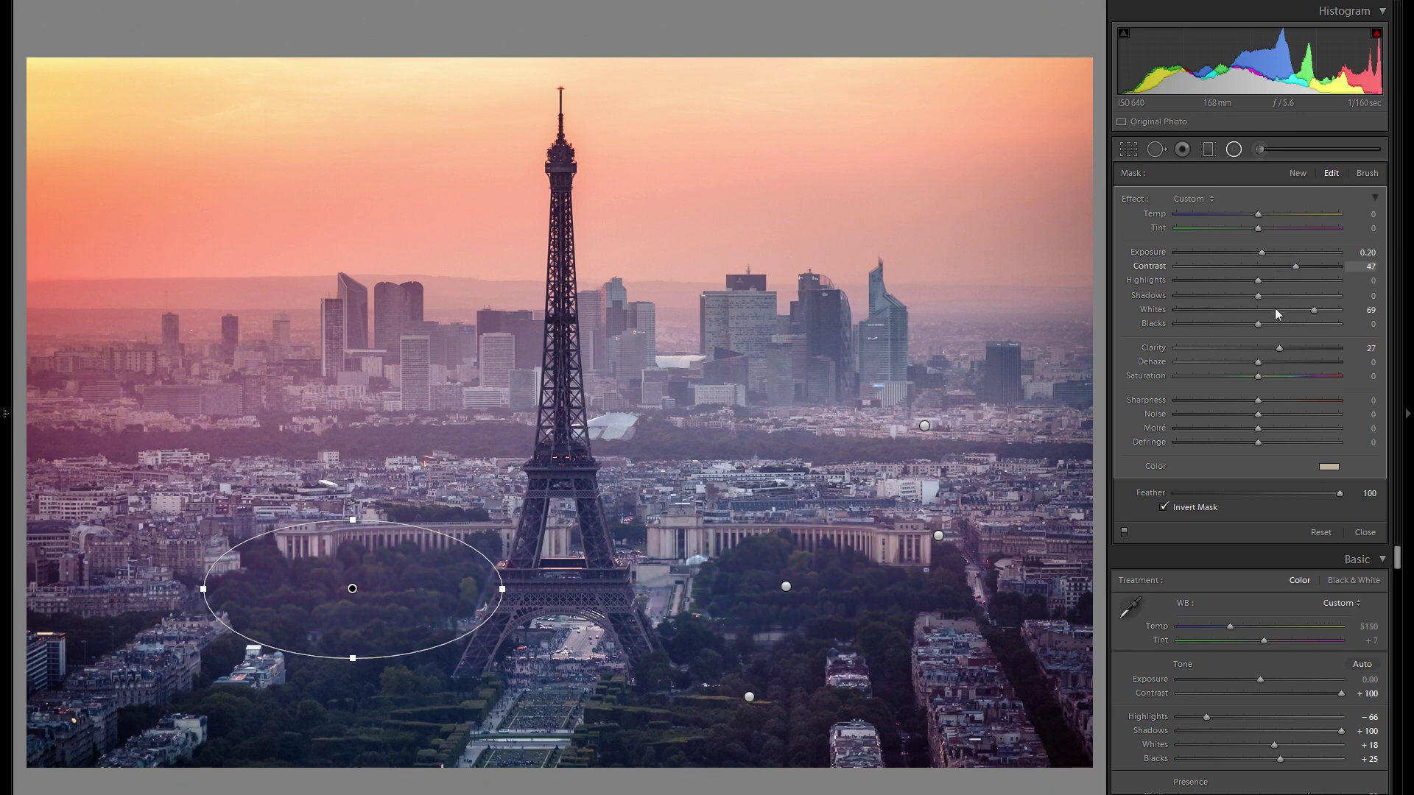
pyautogui.click(1266, 308)
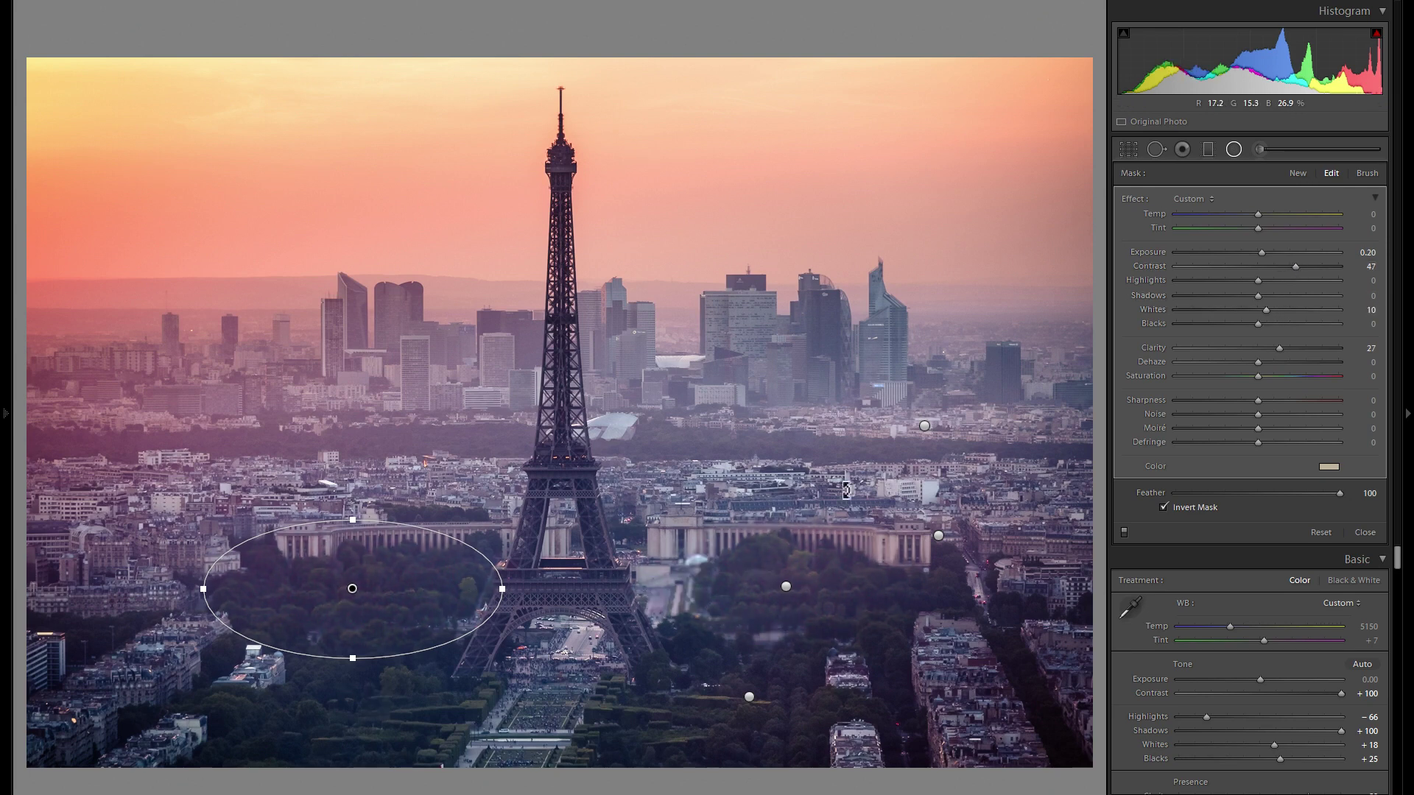
pyautogui.click(1299, 310)
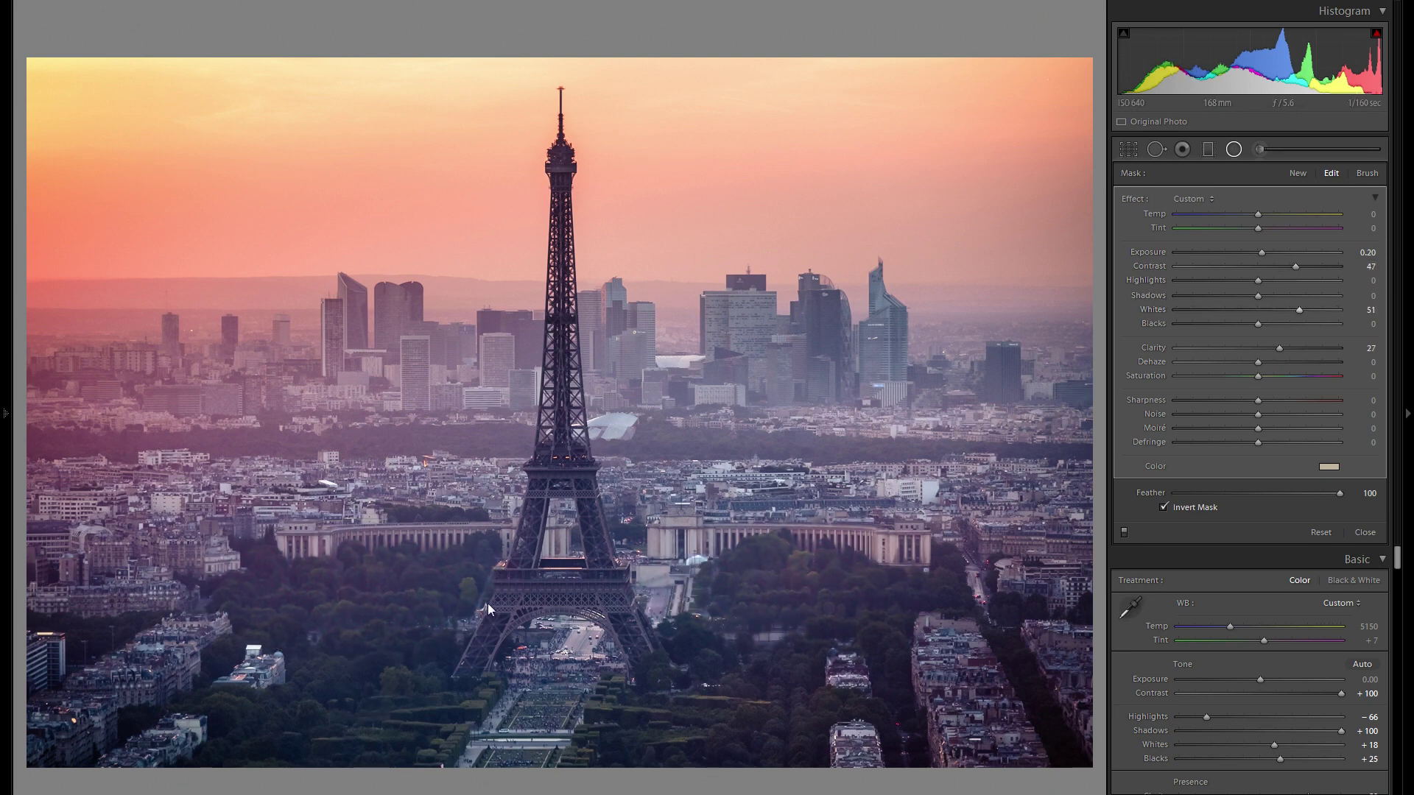
# Step: Duplicate the left-garden filter over the left buildings with Contrast 24 and Clarity 10
pyautogui.rightClick(387, 595)
pyautogui.click(430, 603)
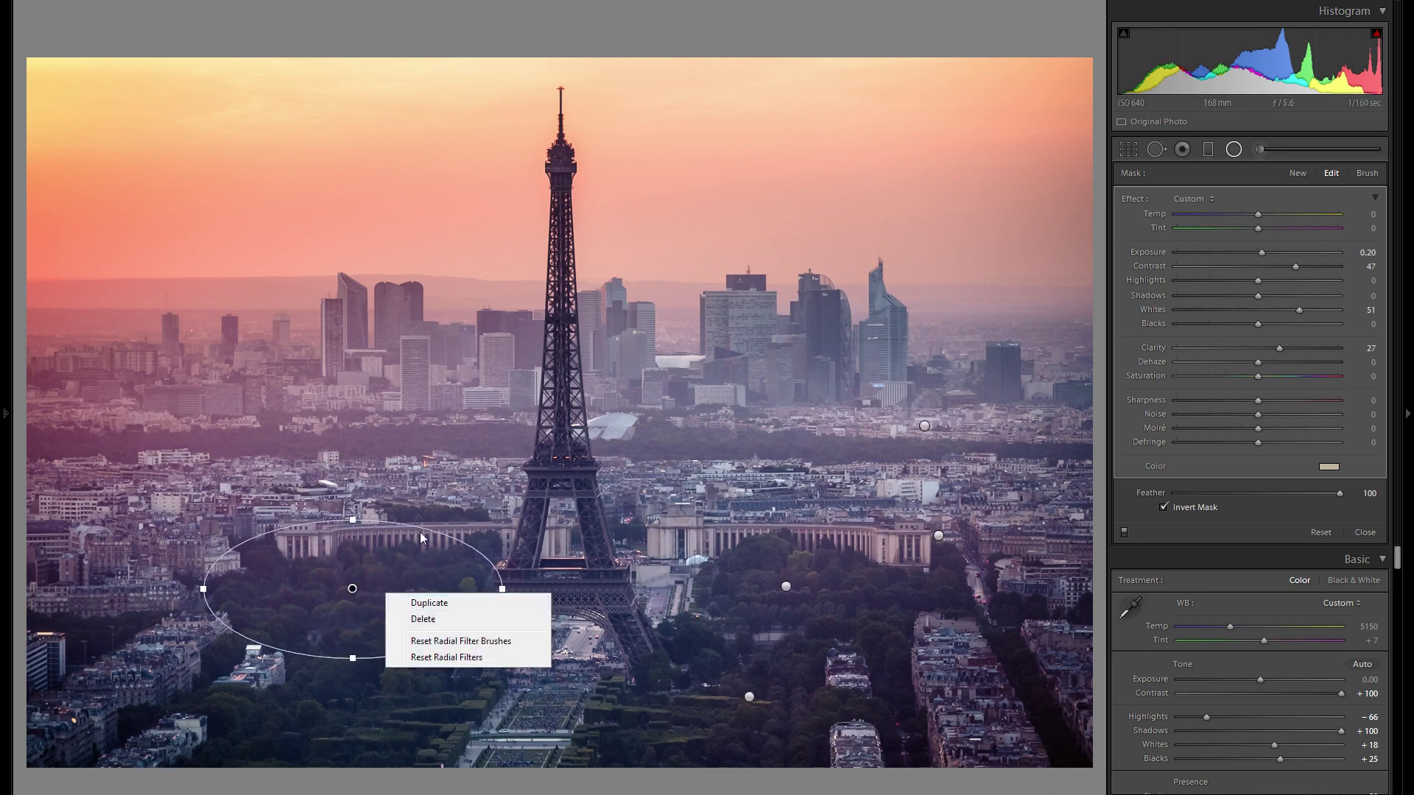
pyautogui.moveTo(410, 568); pyautogui.dragTo(196, 468)
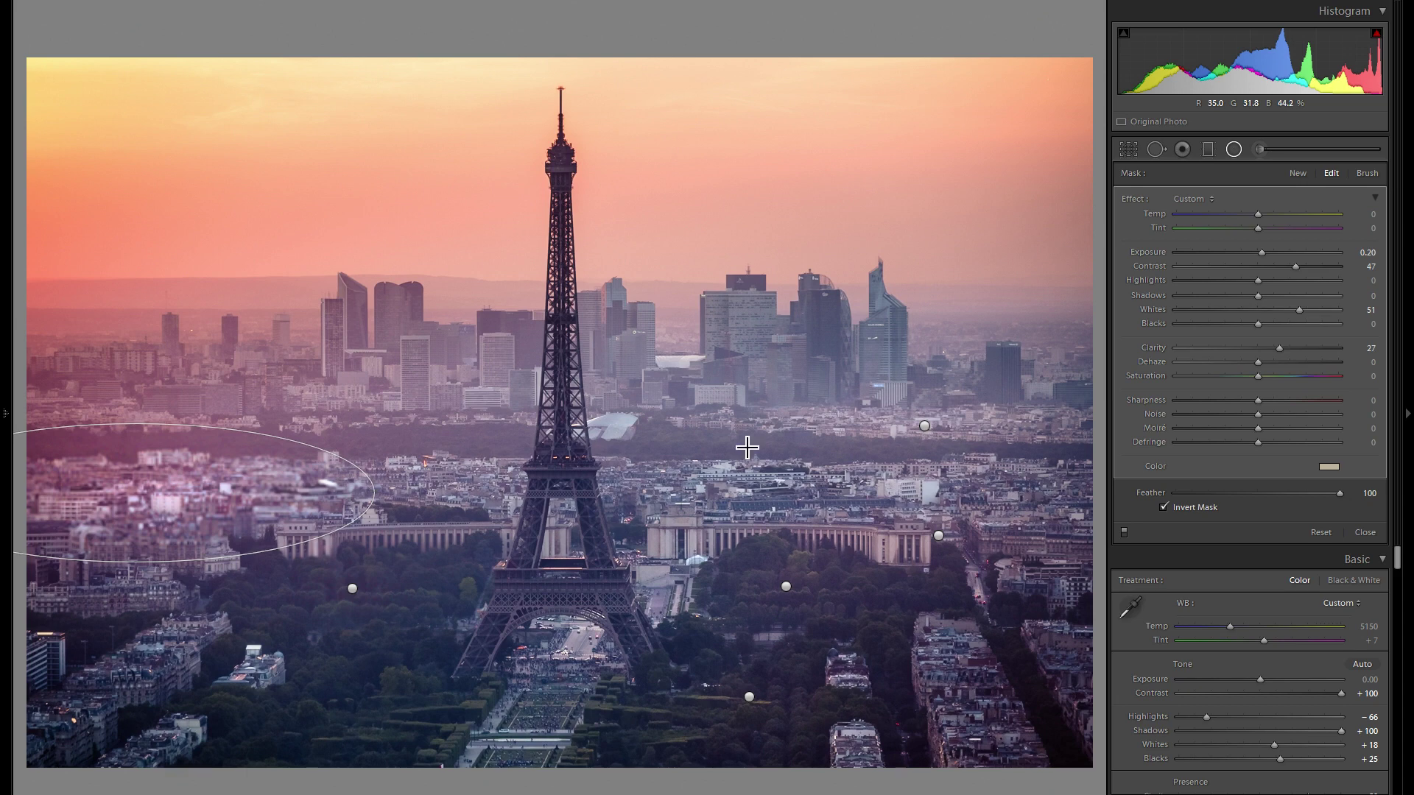
pyautogui.click(1279, 267)
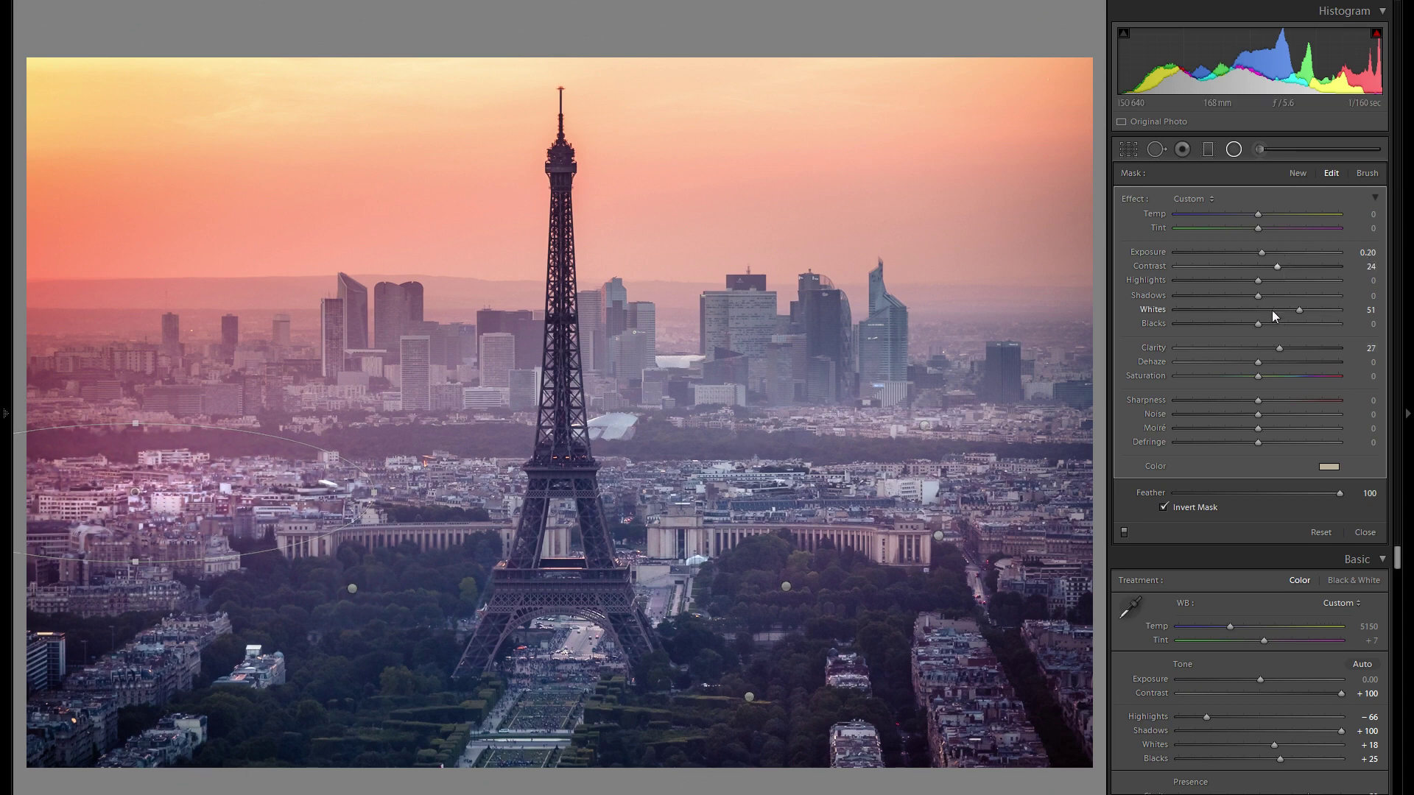
pyautogui.click(1265, 347)
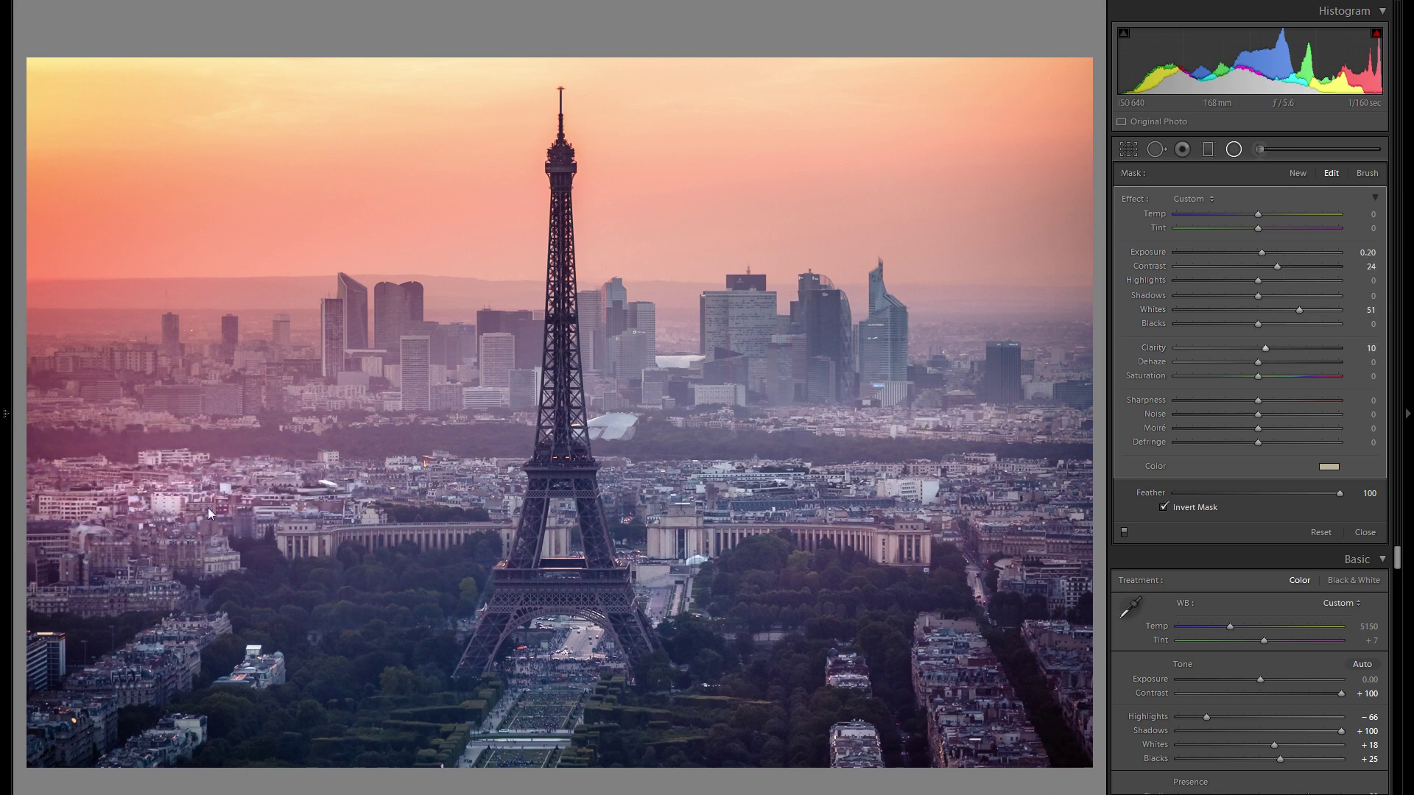
# Step: Duplicate that filter again and move the copy to the lower left
pyautogui.rightClick(224, 467)
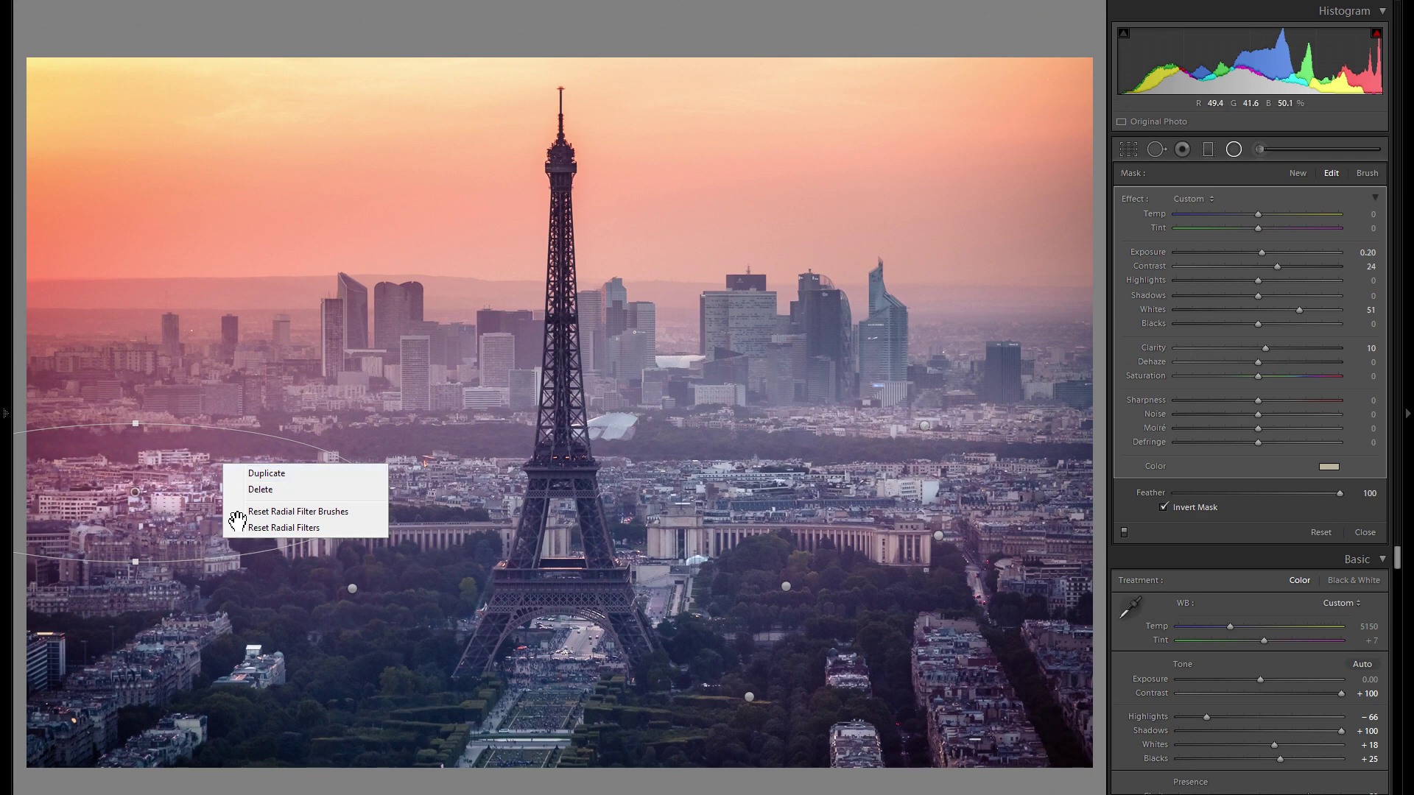
pyautogui.click(247, 473)
pyautogui.moveTo(225, 489); pyautogui.dragTo(224, 639)
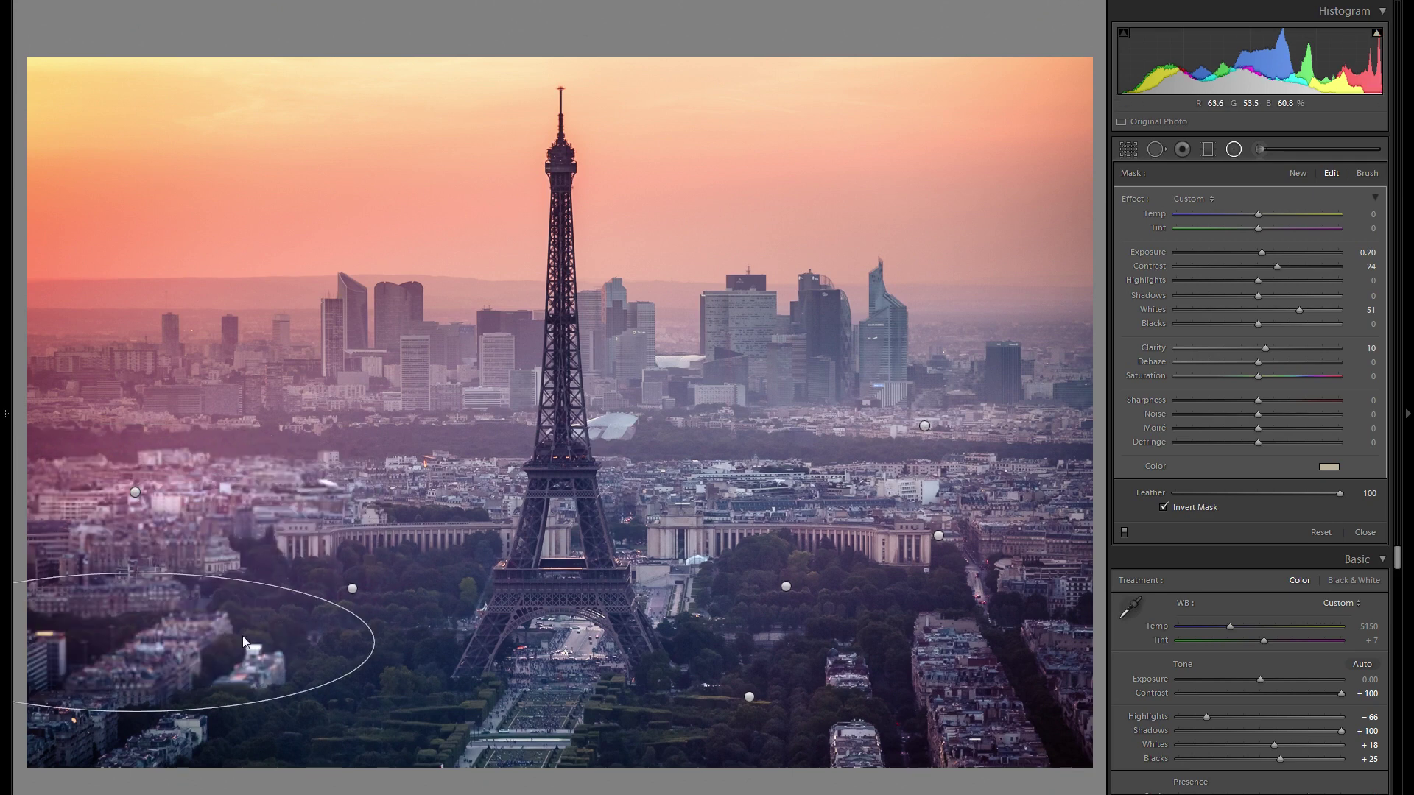
pyautogui.rightClick(245, 642)
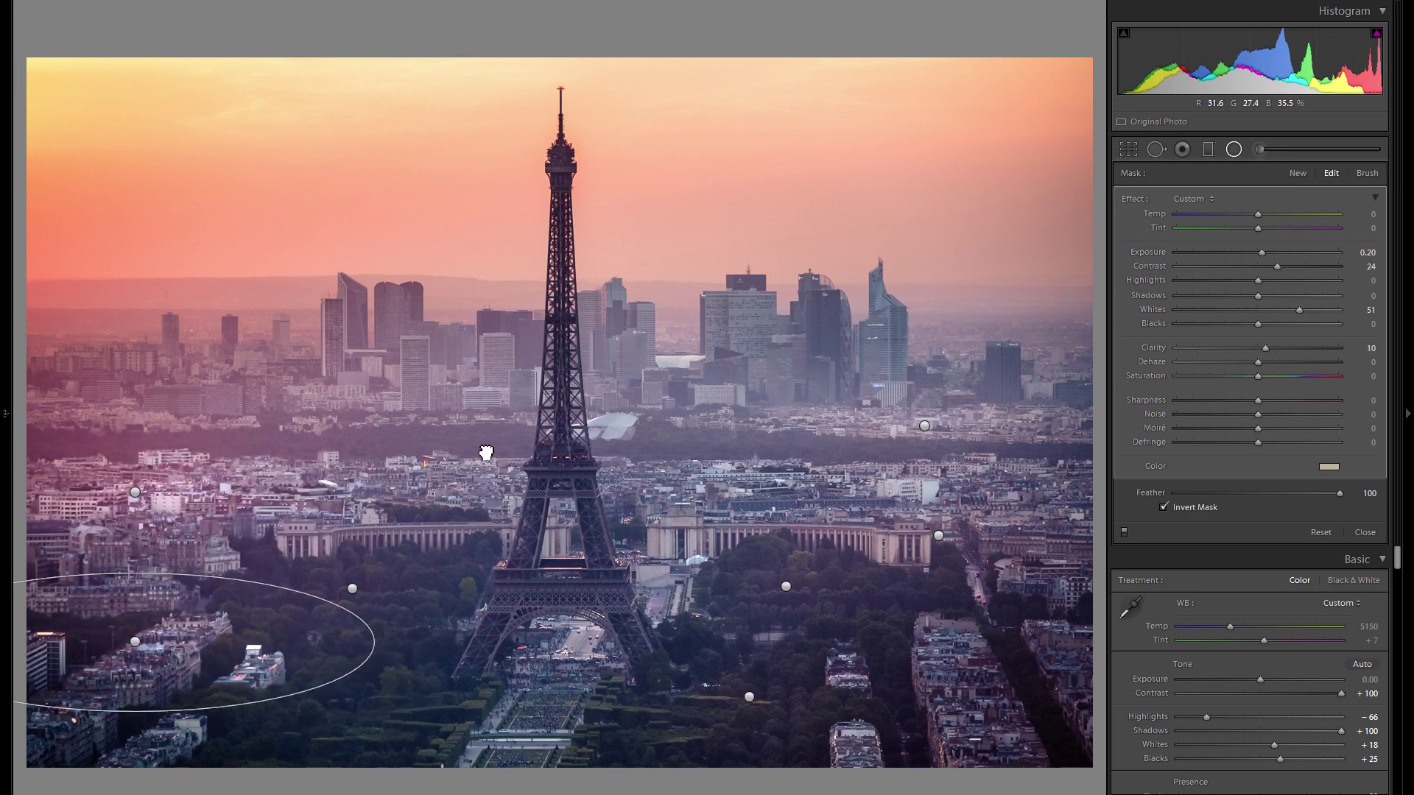
# Step: Shift the wide Eiffel Tower band filter right and set Temp 1, Tint -8, Contrast 10
pyautogui.moveTo(447, 475); pyautogui.dragTo(1053, 488)
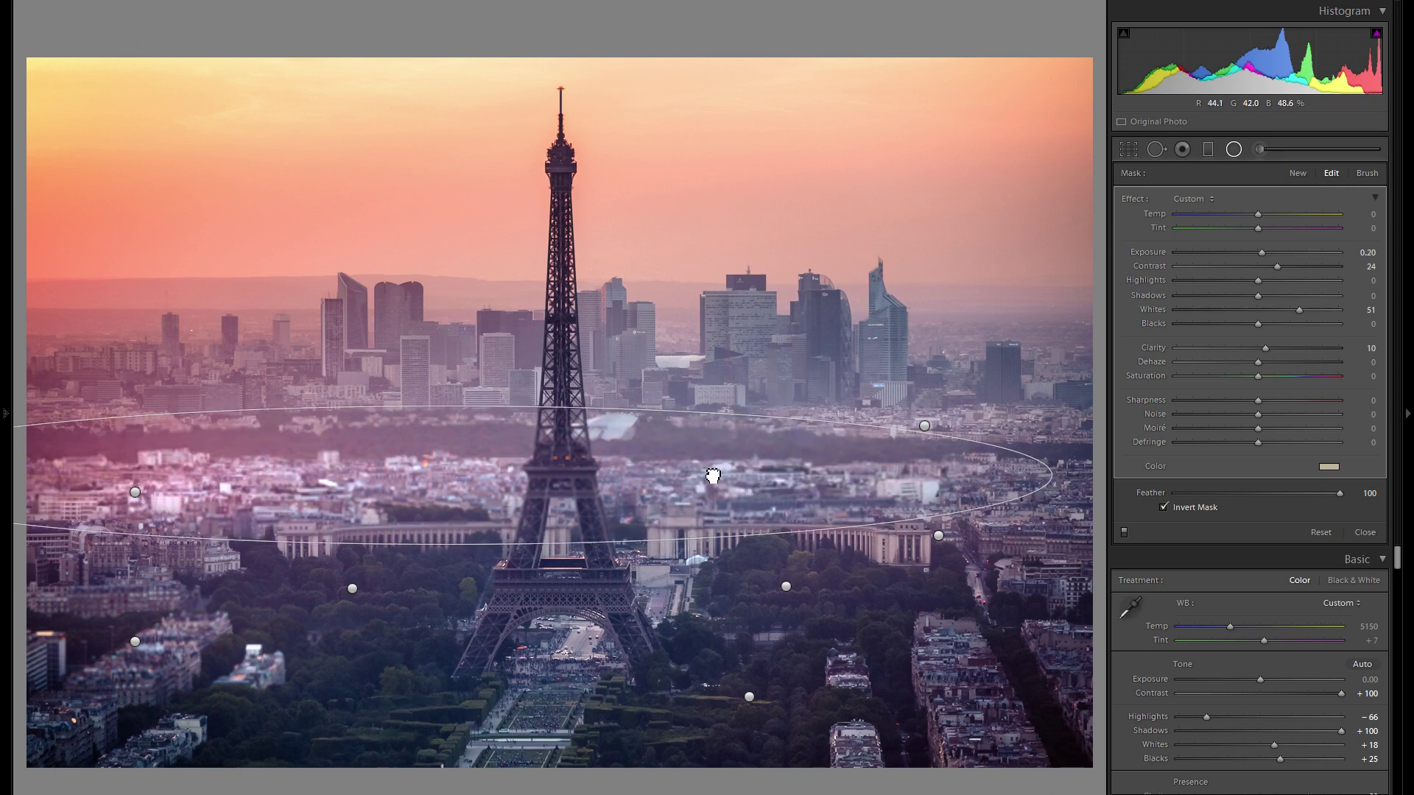
pyautogui.moveTo(712, 474); pyautogui.dragTo(742, 473)
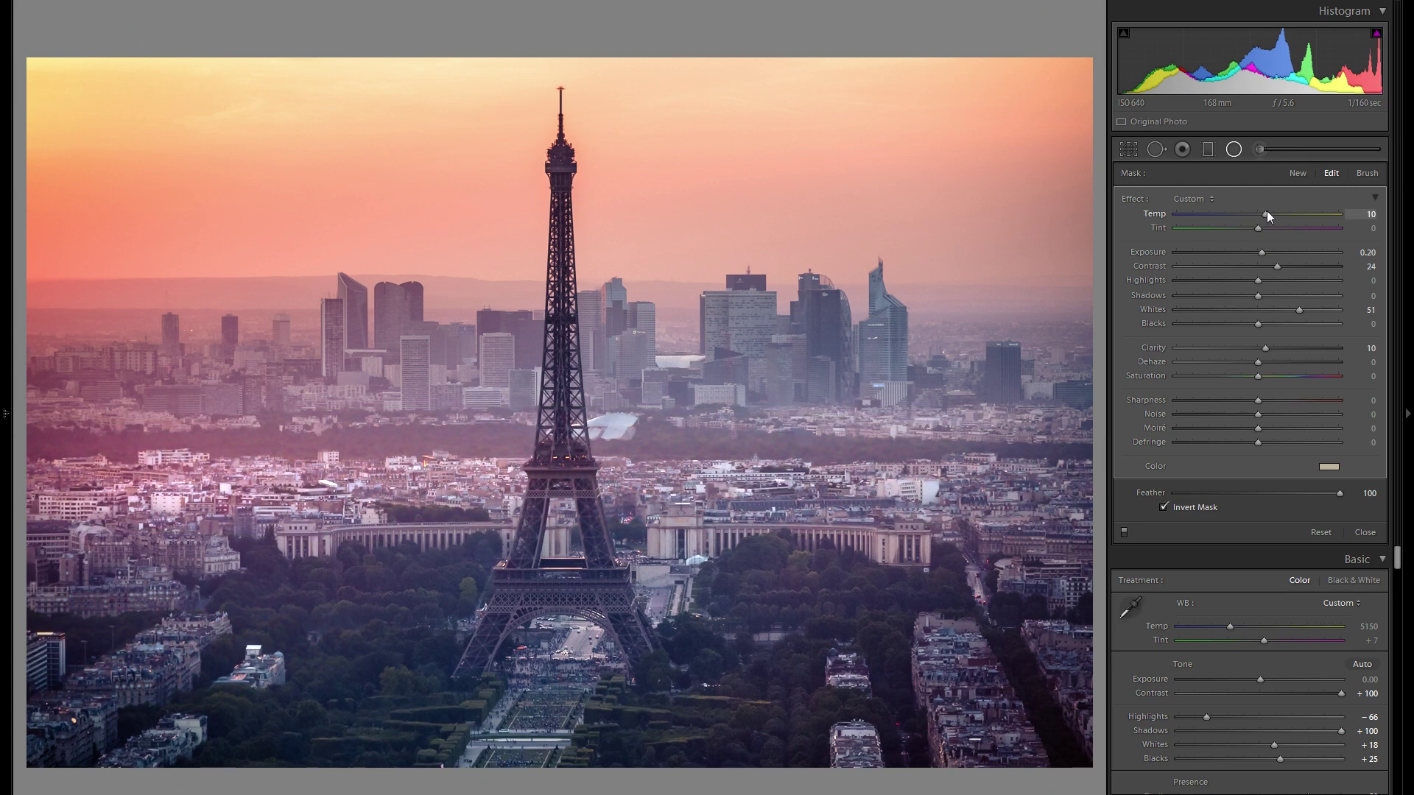
pyautogui.moveTo(1245, 230); pyautogui.dragTo(1244, 230)
pyautogui.moveTo(1265, 214); pyautogui.dragTo(1258, 214)
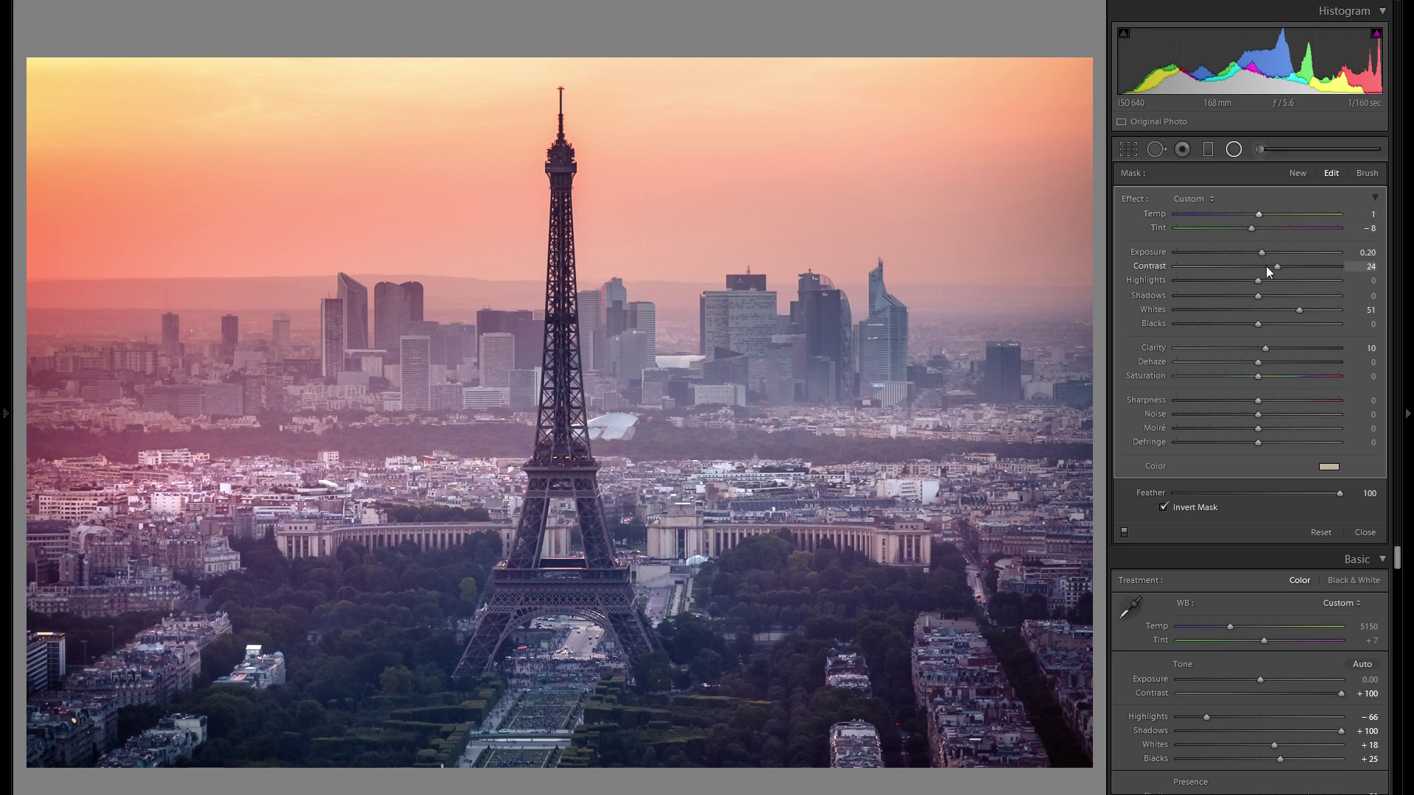
pyautogui.moveTo(1276, 266); pyautogui.dragTo(1266, 266)
pyautogui.moveTo(530, 559)
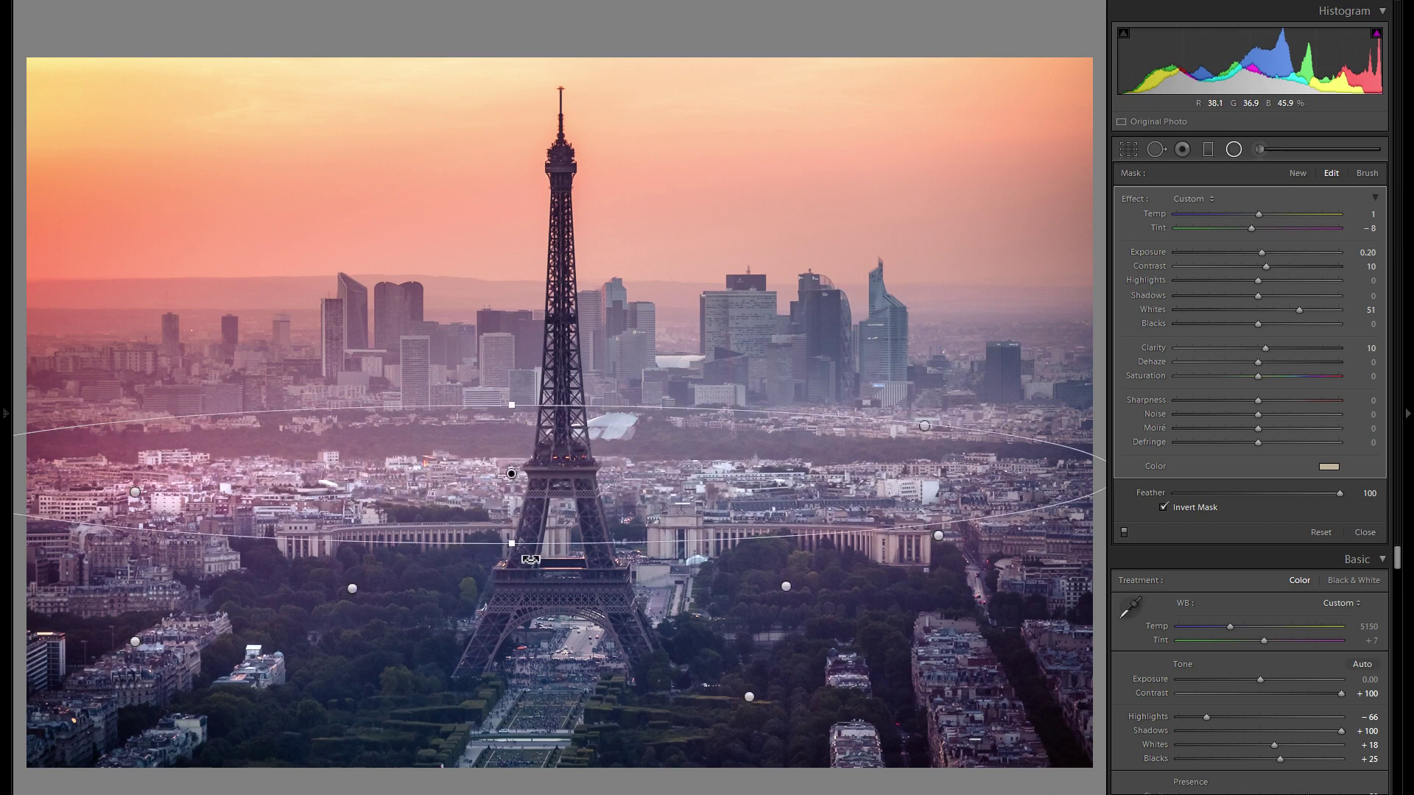
# Step: Move the left-trees radial filter to the trees right of the tower
pyautogui.click(353, 589)
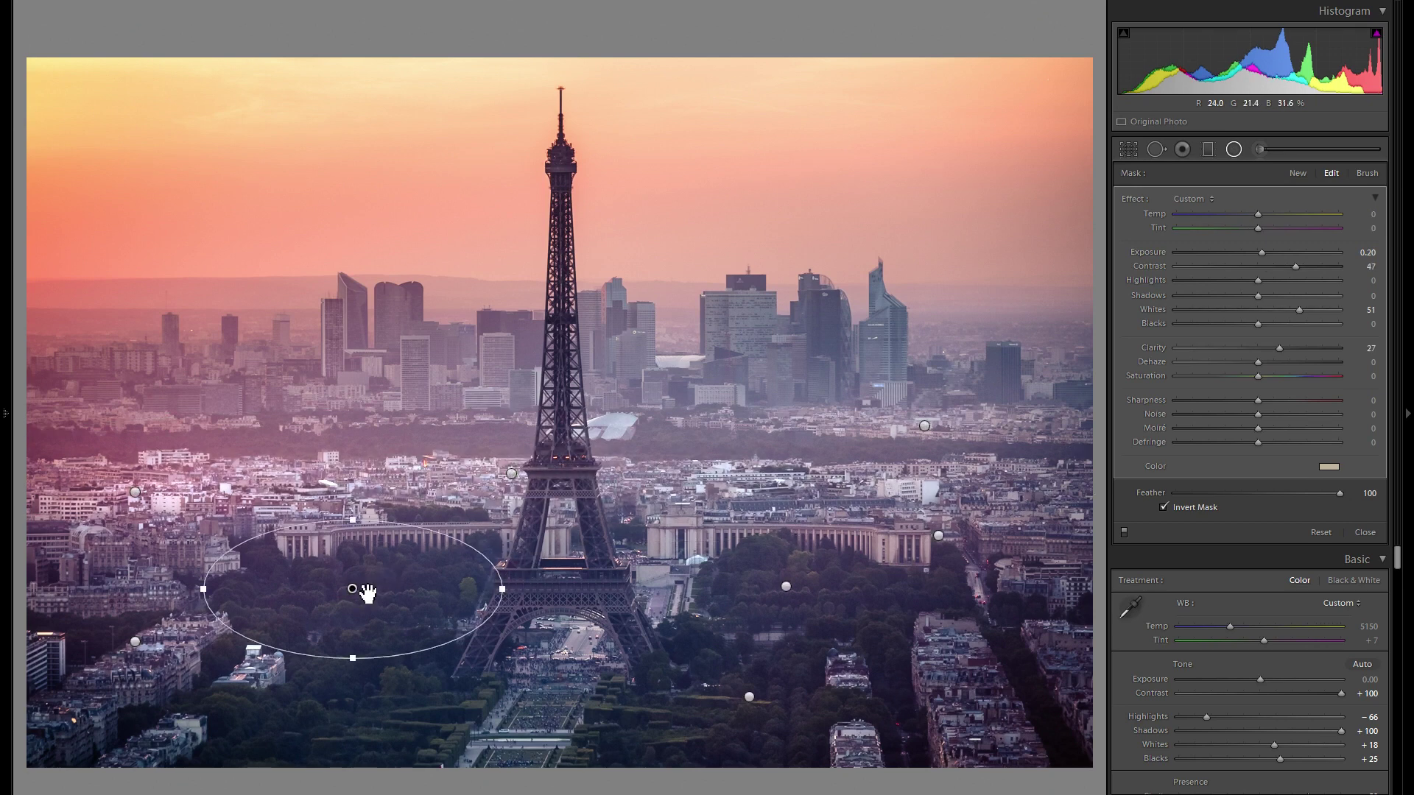
pyautogui.rightClick(360, 589)
pyautogui.click(385, 562)
pyautogui.moveTo(385, 562); pyautogui.dragTo(801, 562)
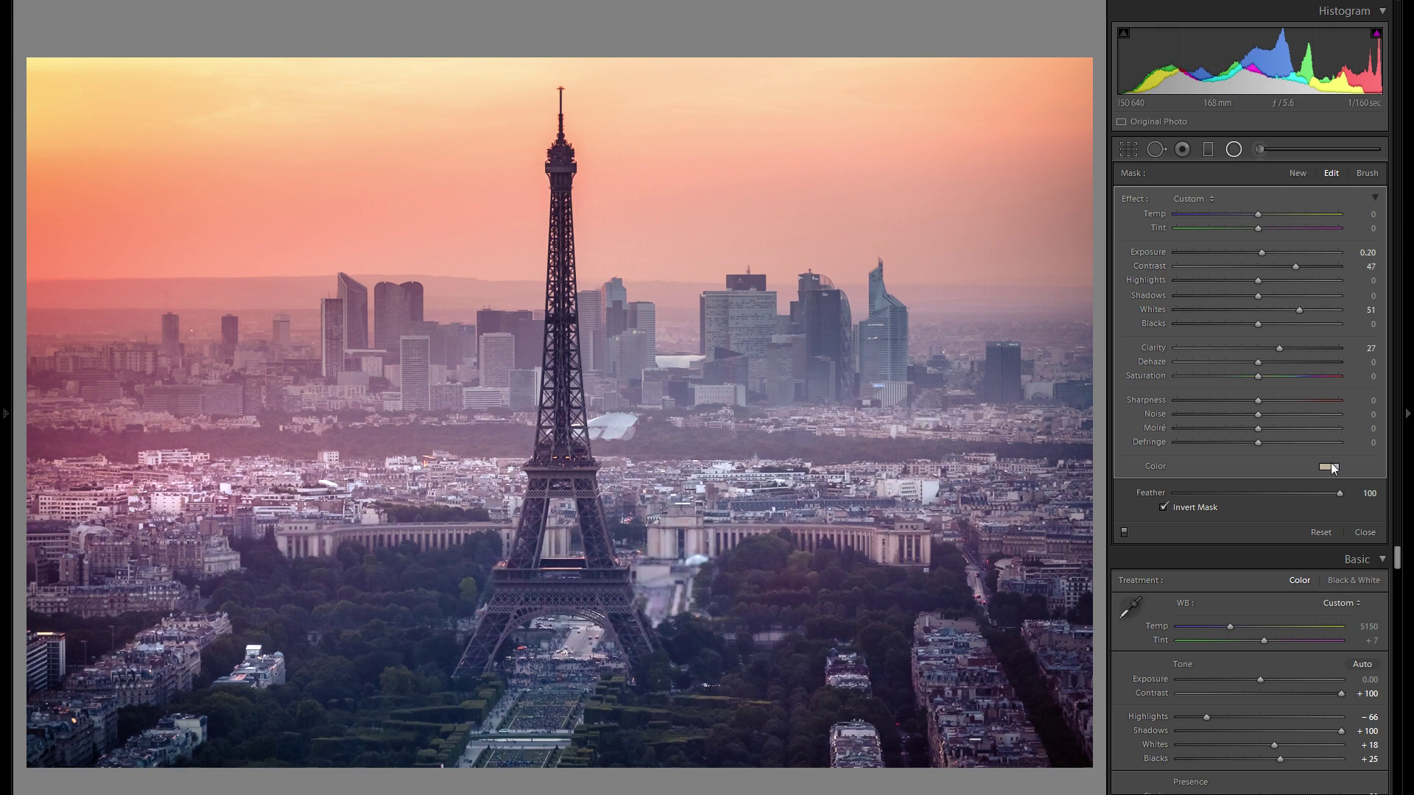
# Step: Brighten that filter to Exposure 0.42, Whites 87 and Contrast 50
pyautogui.click(1329, 466)
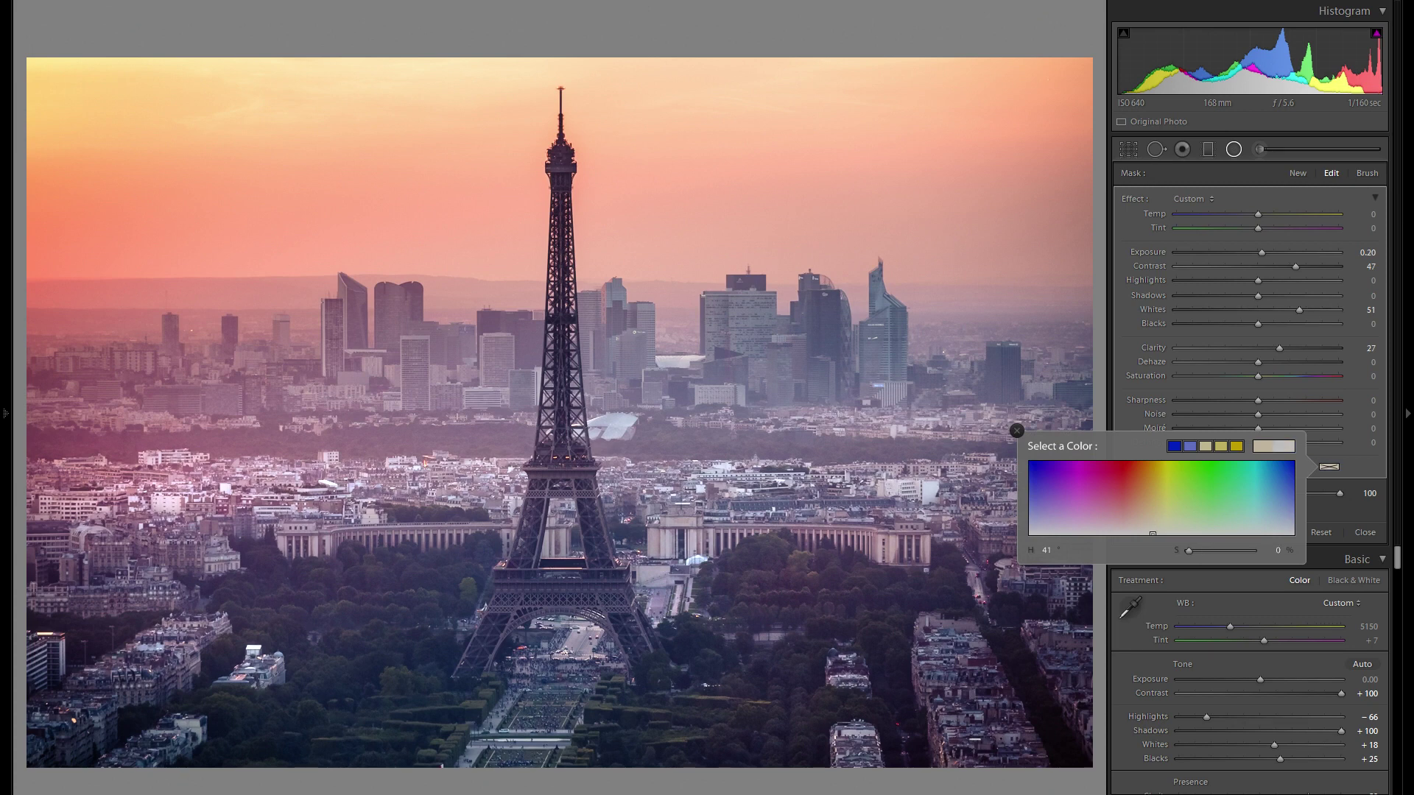
pyautogui.click(1017, 431)
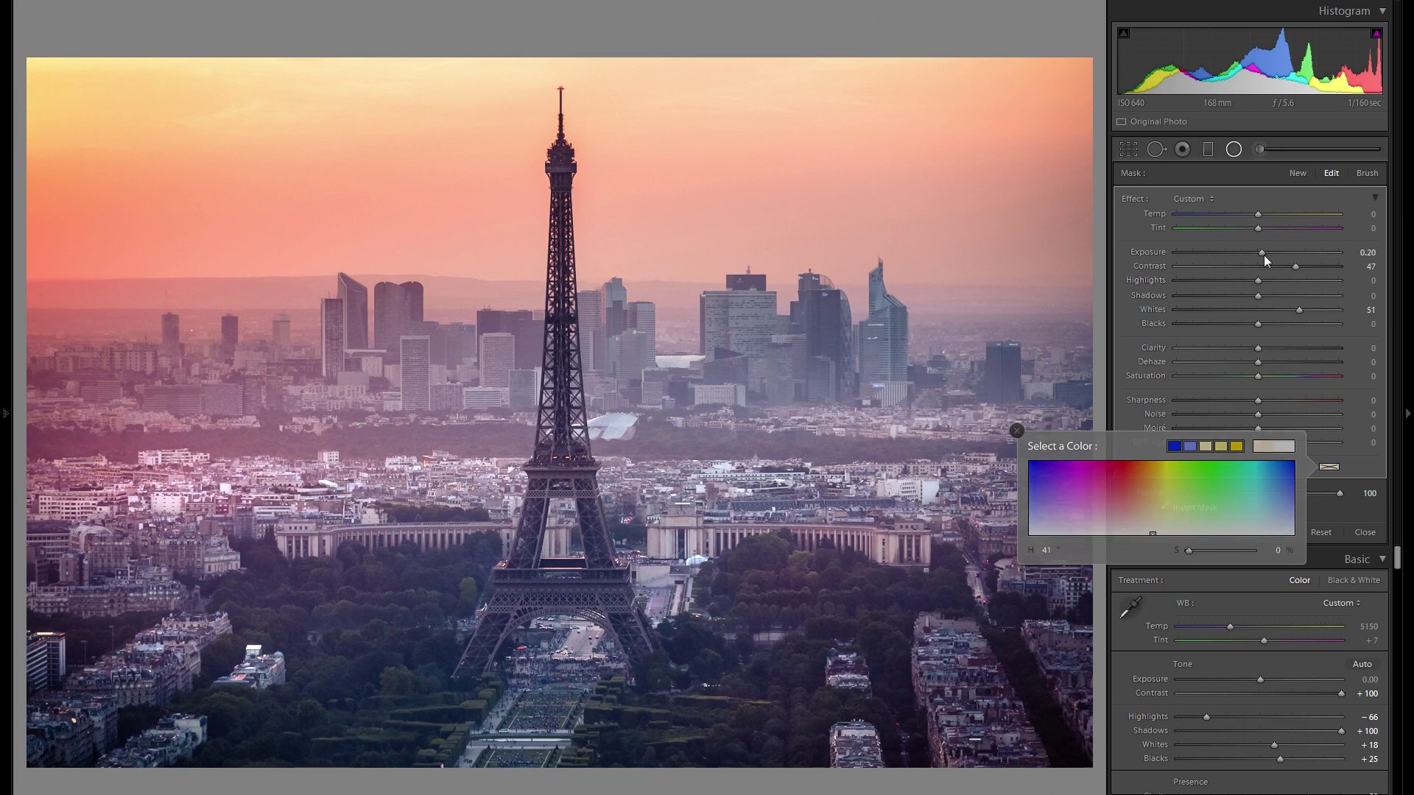
pyautogui.moveTo(1318, 313); pyautogui.dragTo(1328, 312)
pyautogui.moveTo(1256, 258); pyautogui.dragTo(1265, 254)
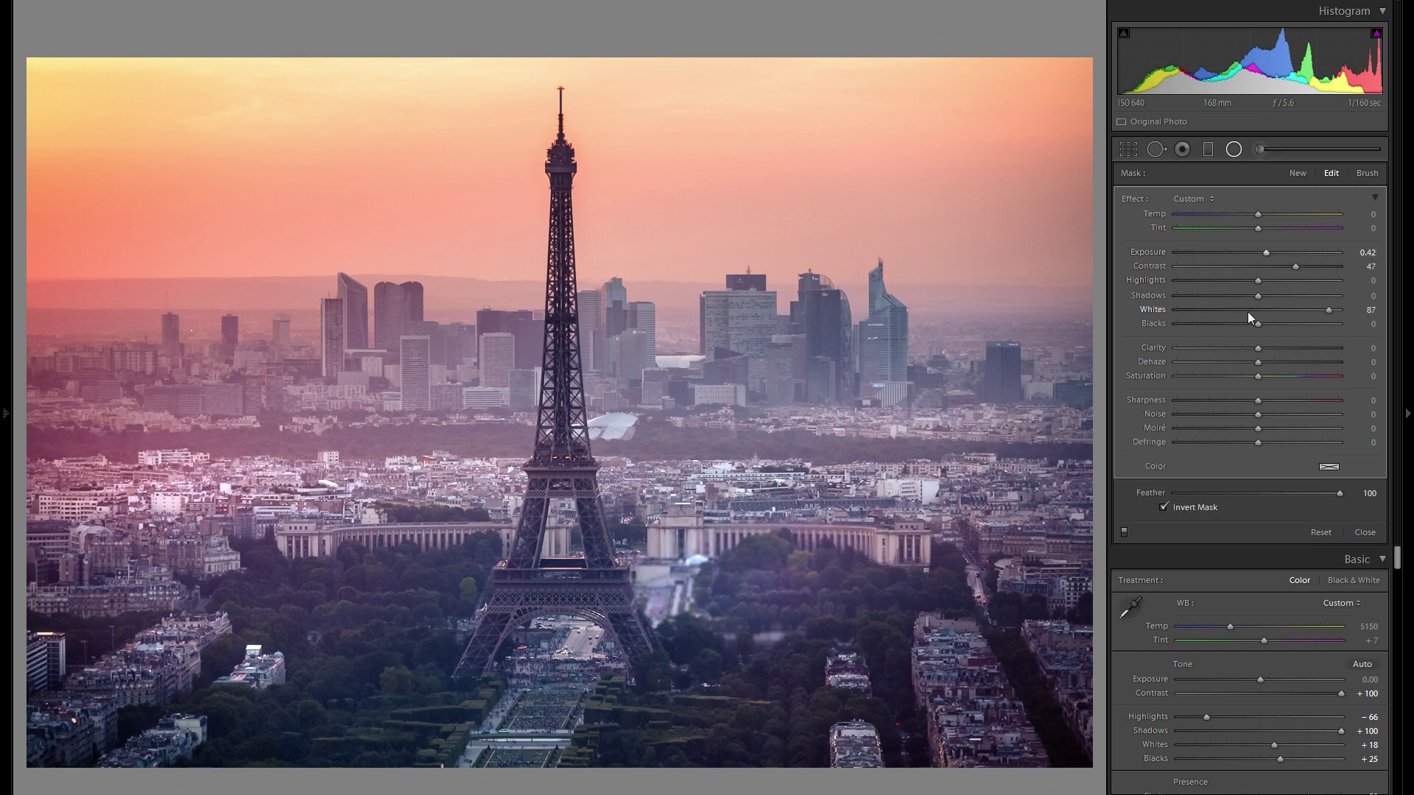
pyautogui.moveTo(1298, 266); pyautogui.dragTo(1301, 267)
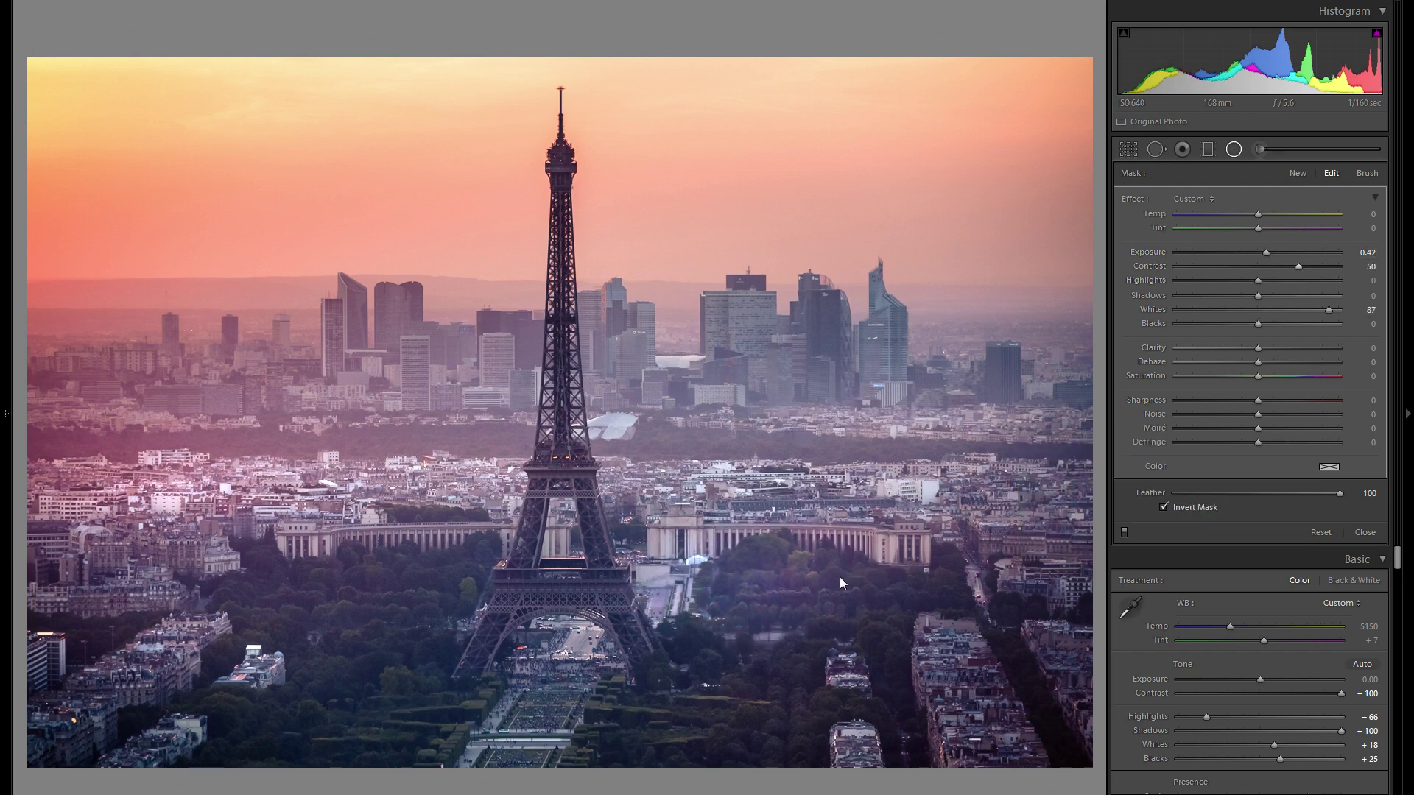
# Step: Duplicate the brightening filter onto the right-side buildings with Exposure 0.31 and Whites 34
pyautogui.moveTo(846, 577)
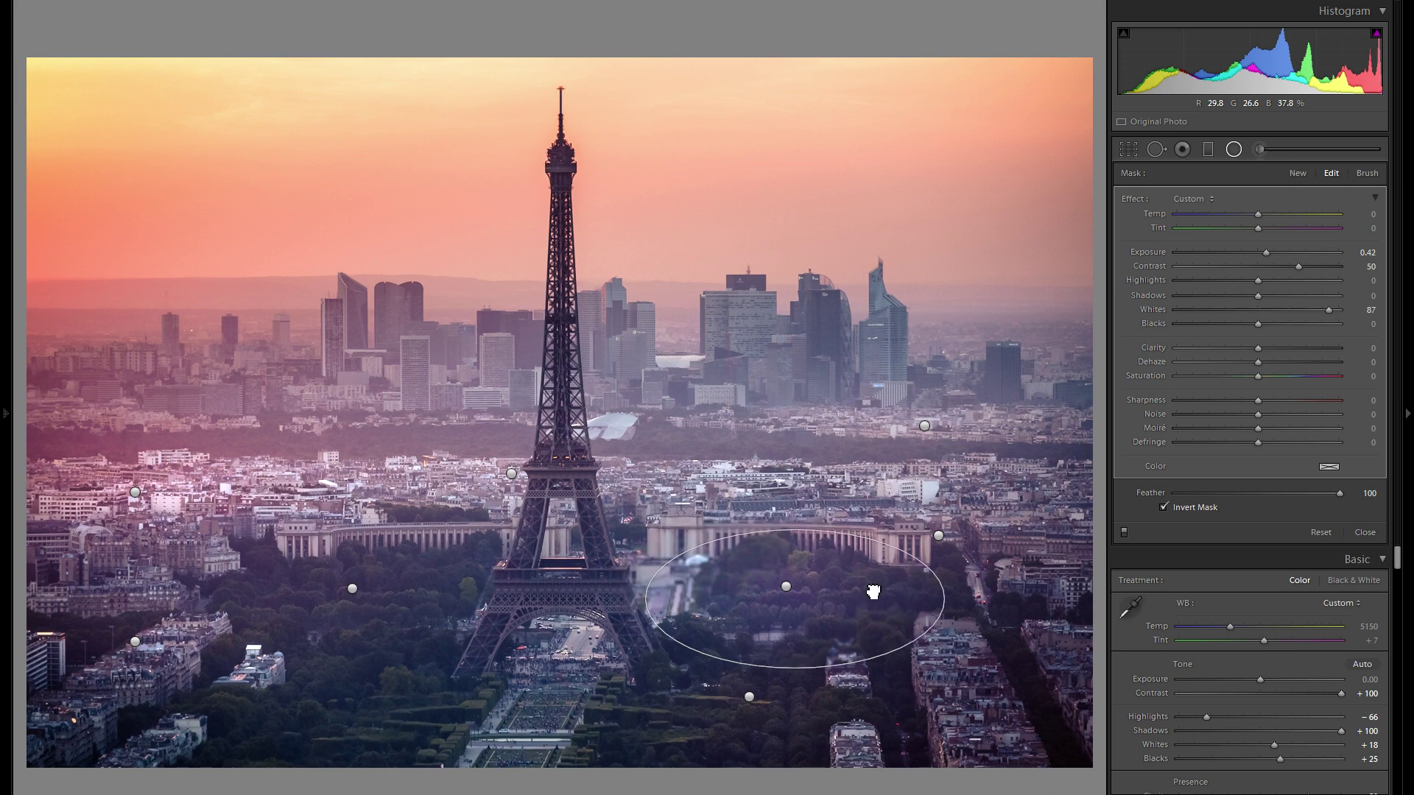
pyautogui.rightClick(910, 602)
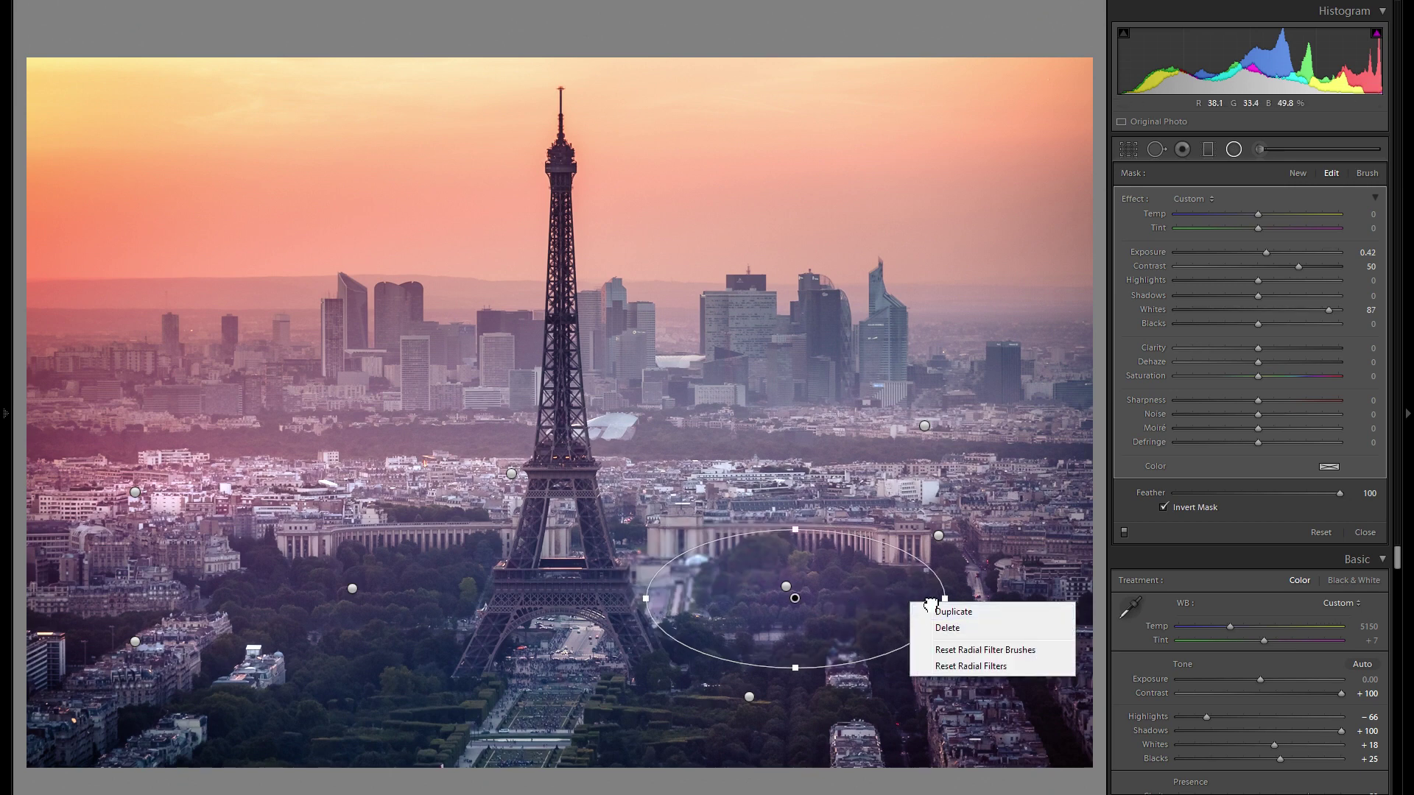
pyautogui.click(1061, 669)
pyautogui.moveTo(986, 657); pyautogui.dragTo(1058, 662)
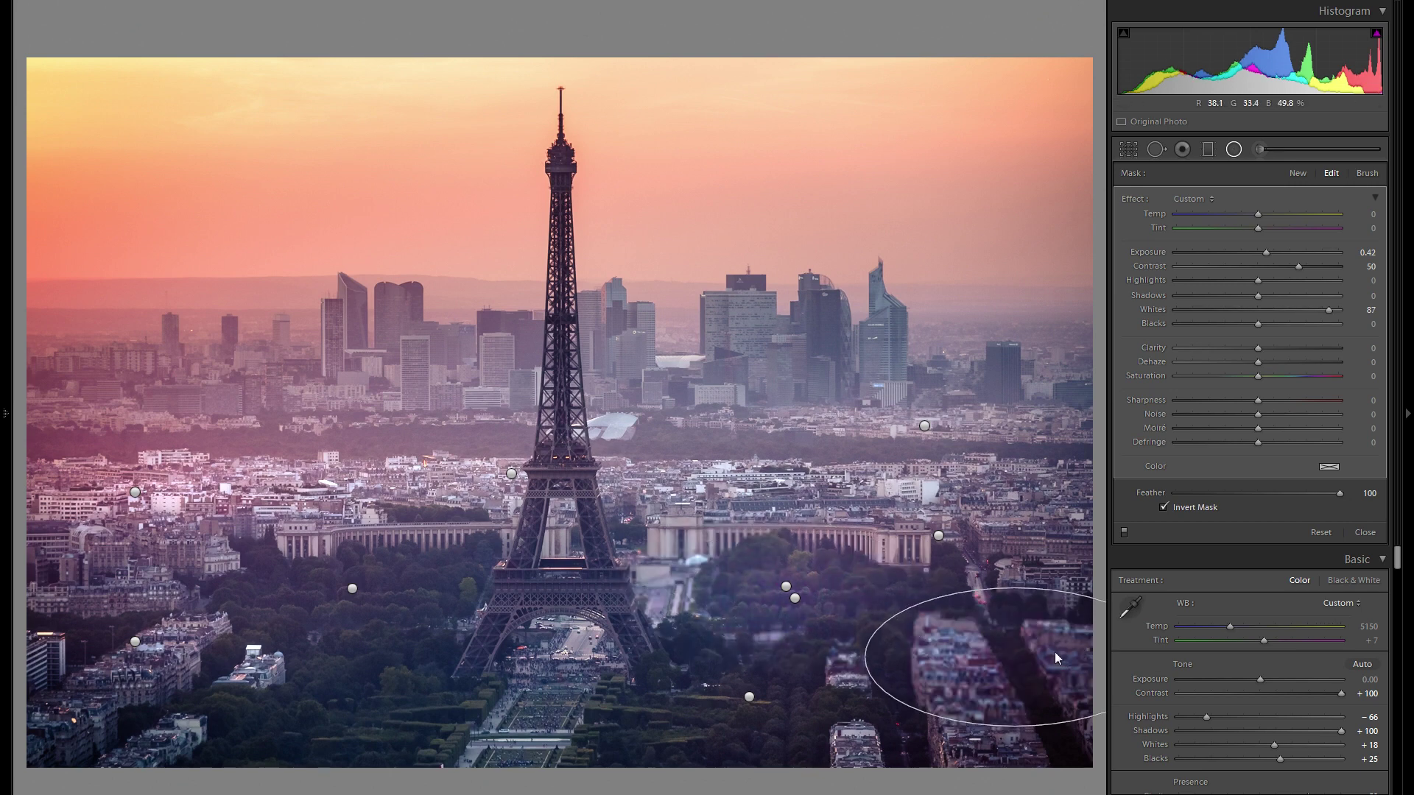
pyautogui.rightClick(1077, 663)
pyautogui.click(1097, 672)
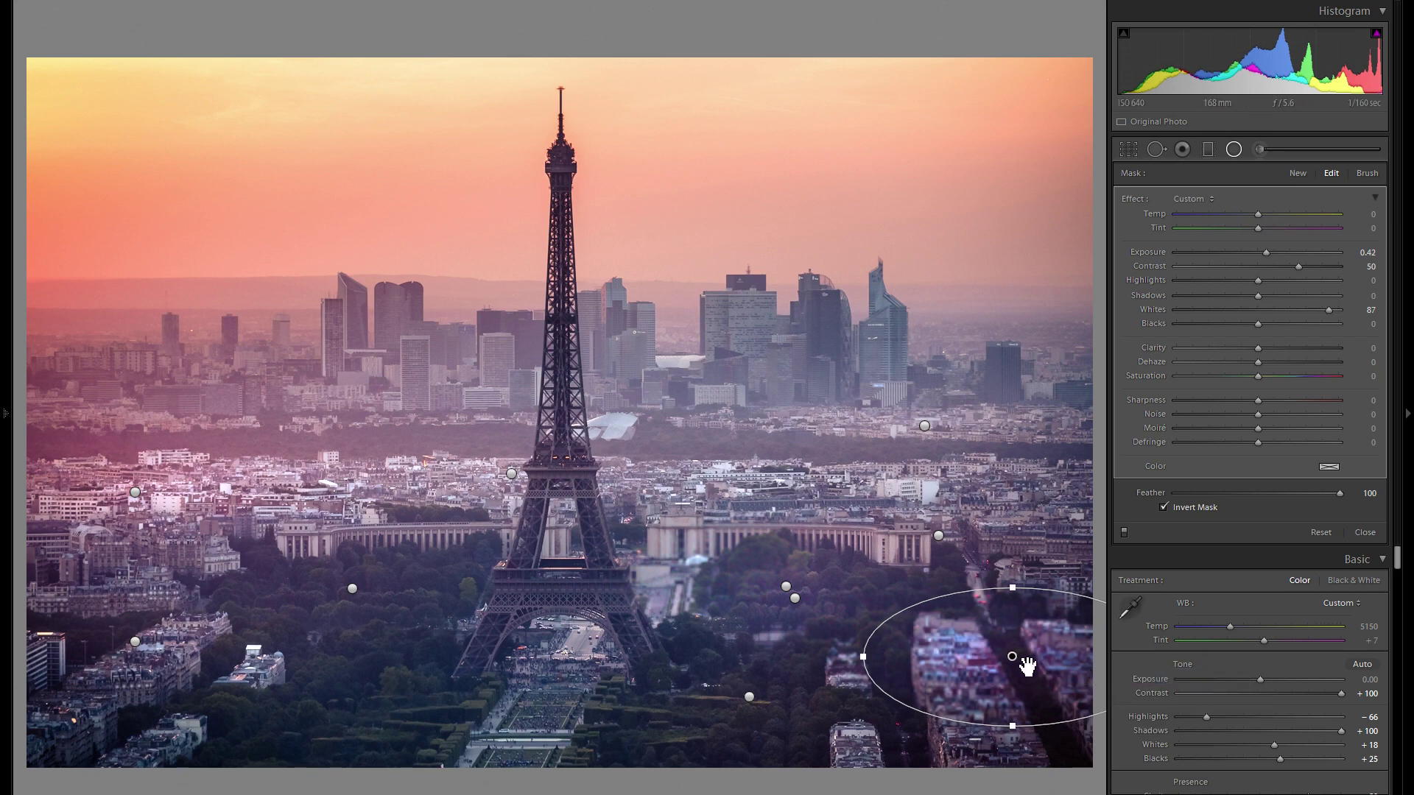
pyautogui.moveTo(1035, 509); pyautogui.dragTo(1031, 499)
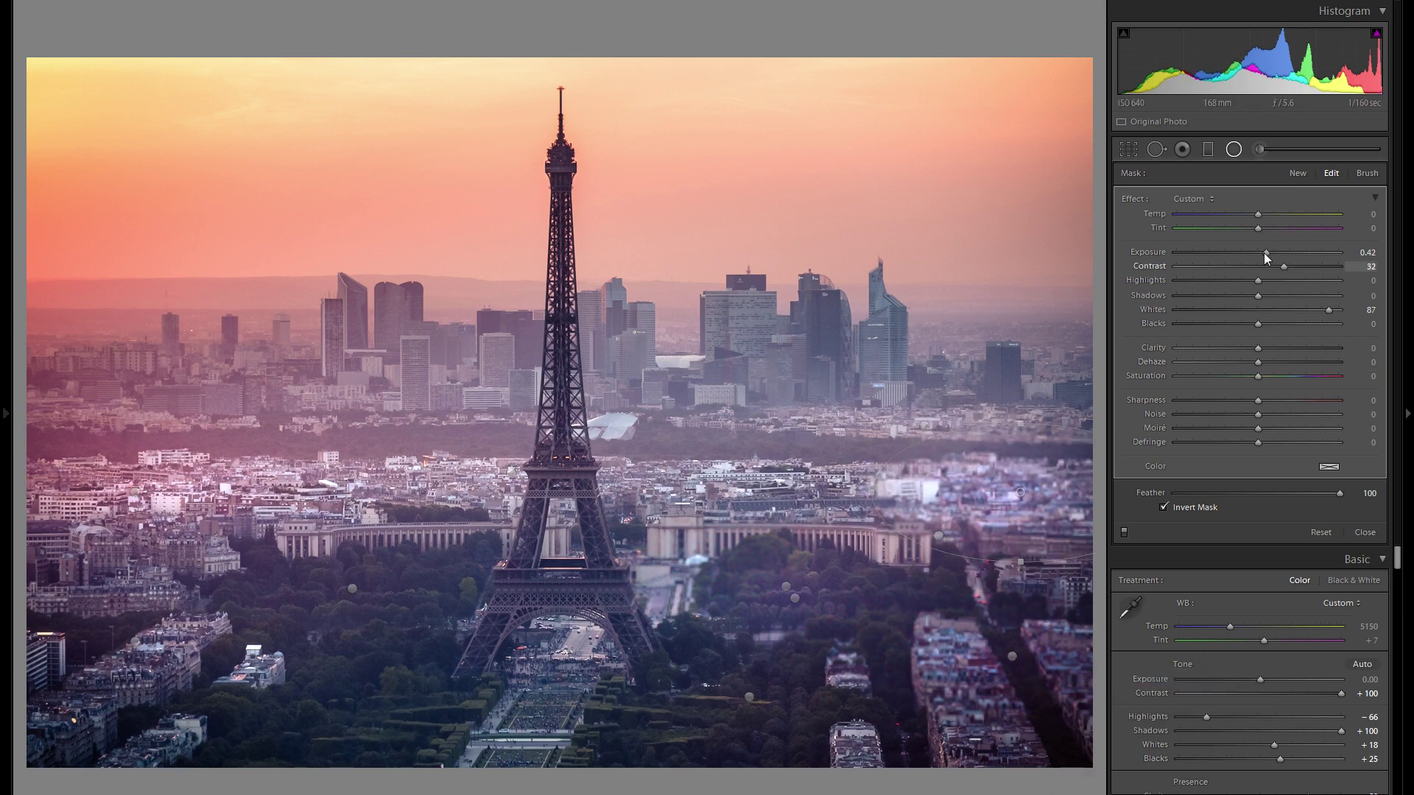
pyautogui.moveTo(1261, 251); pyautogui.dragTo(1260, 253)
pyautogui.click(1284, 311)
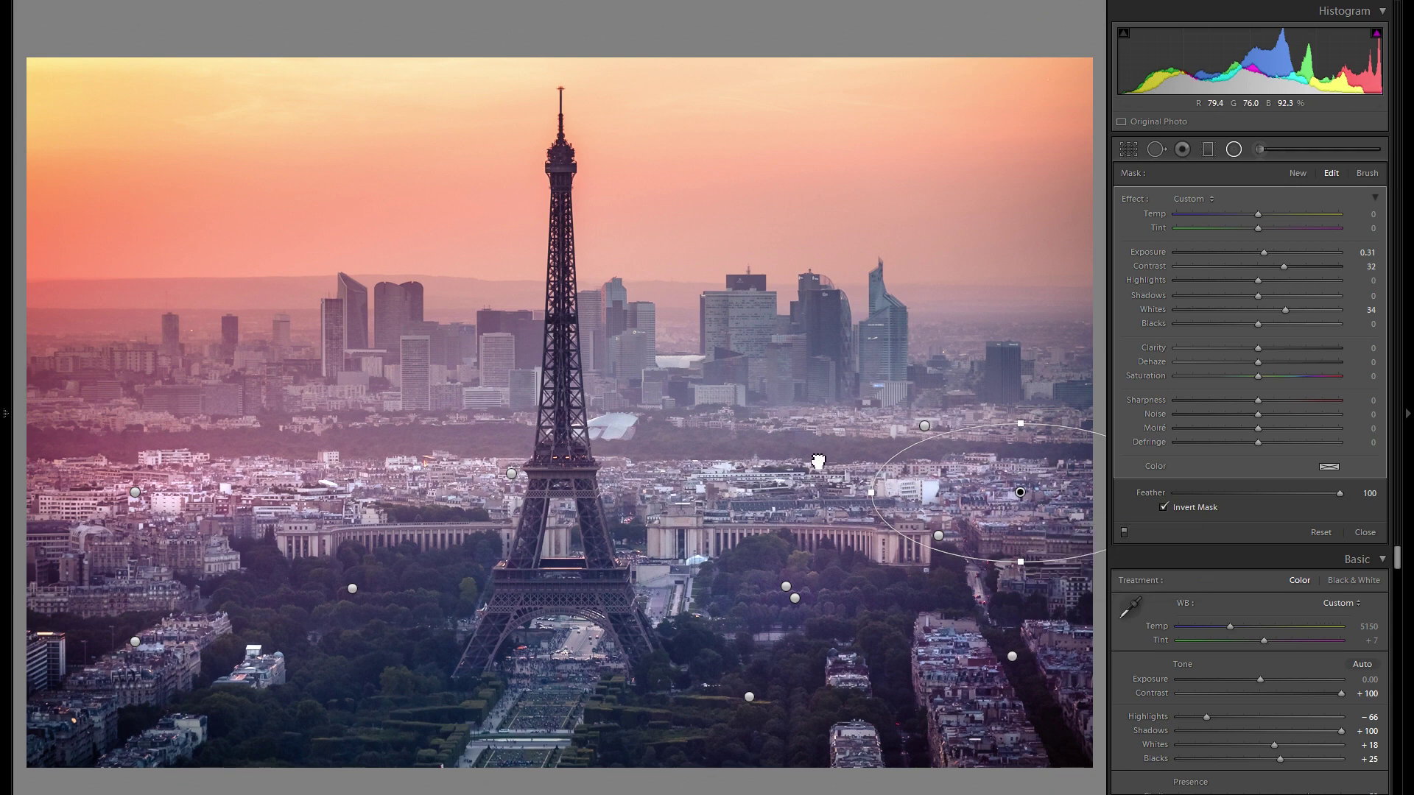
# Step: Move a filter onto the La Défense skyline and duplicate it over the left buildings
pyautogui.moveTo(818, 461); pyautogui.dragTo(763, 354)
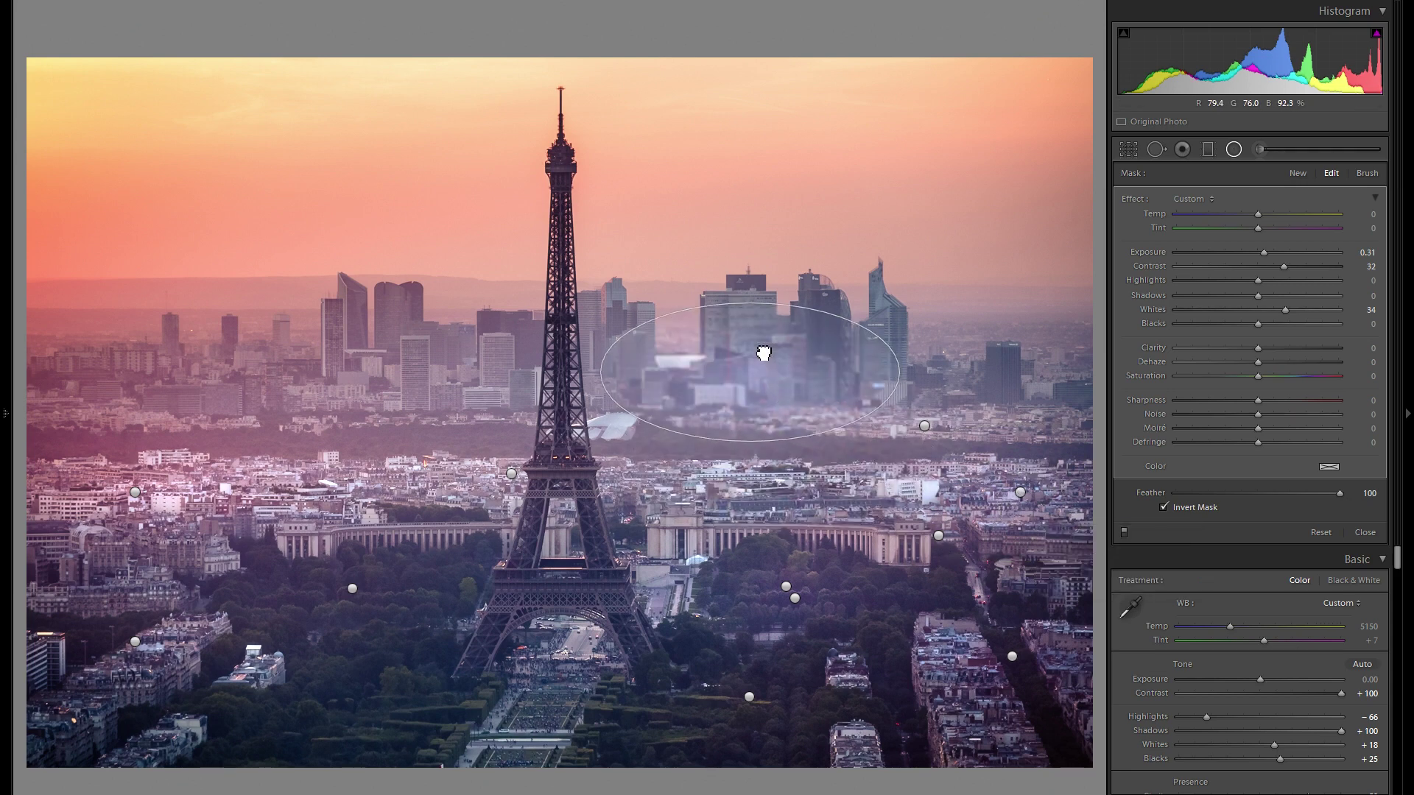
pyautogui.rightClick(801, 357)
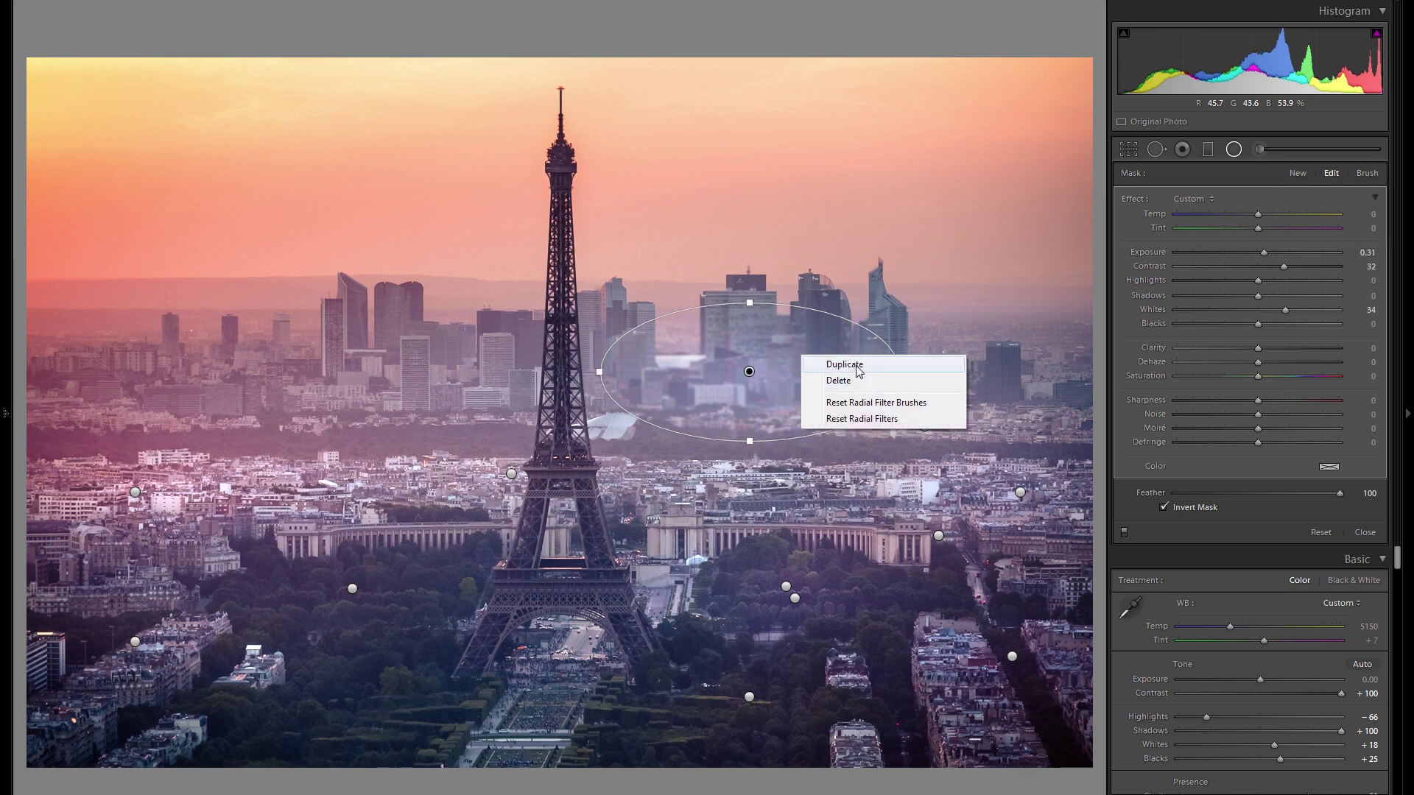
pyautogui.click(139, 564)
pyautogui.moveTo(139, 564); pyautogui.dragTo(134, 588)
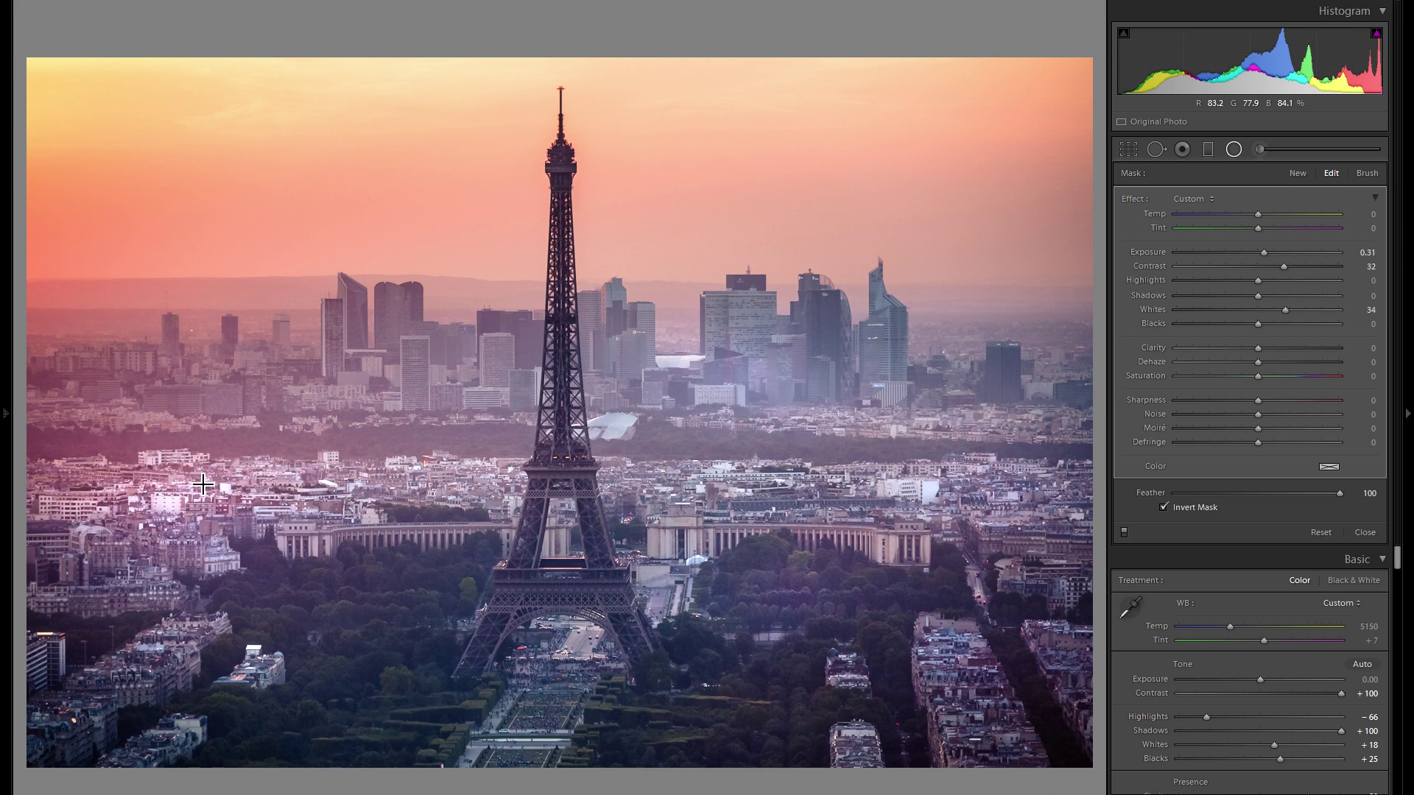
pyautogui.click(135, 492)
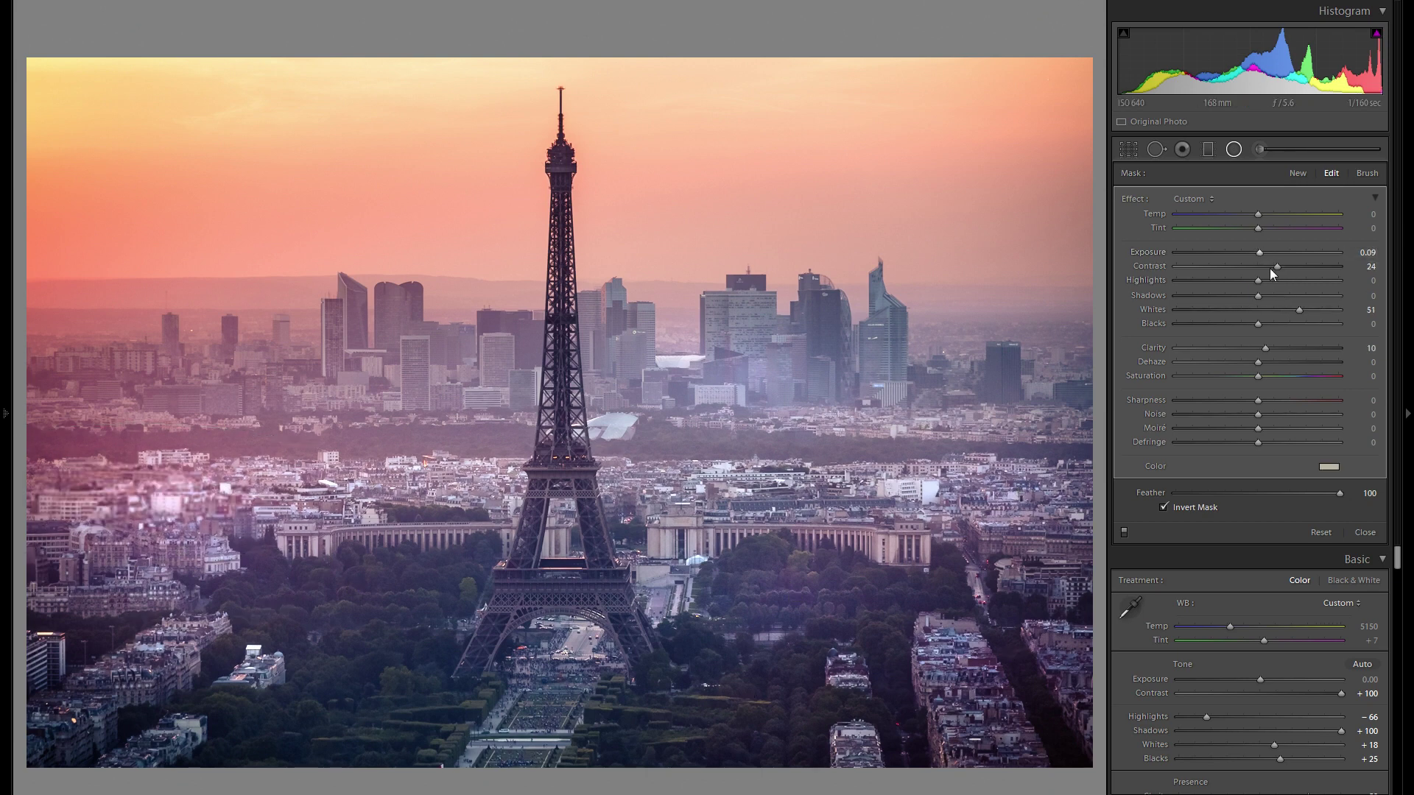
# Step: Soften the left radial filter to Contrast 5 and Whites 35
pyautogui.moveTo(1269, 268); pyautogui.dragTo(1260, 267)
pyautogui.moveTo(1299, 309); pyautogui.dragTo(1285, 311)
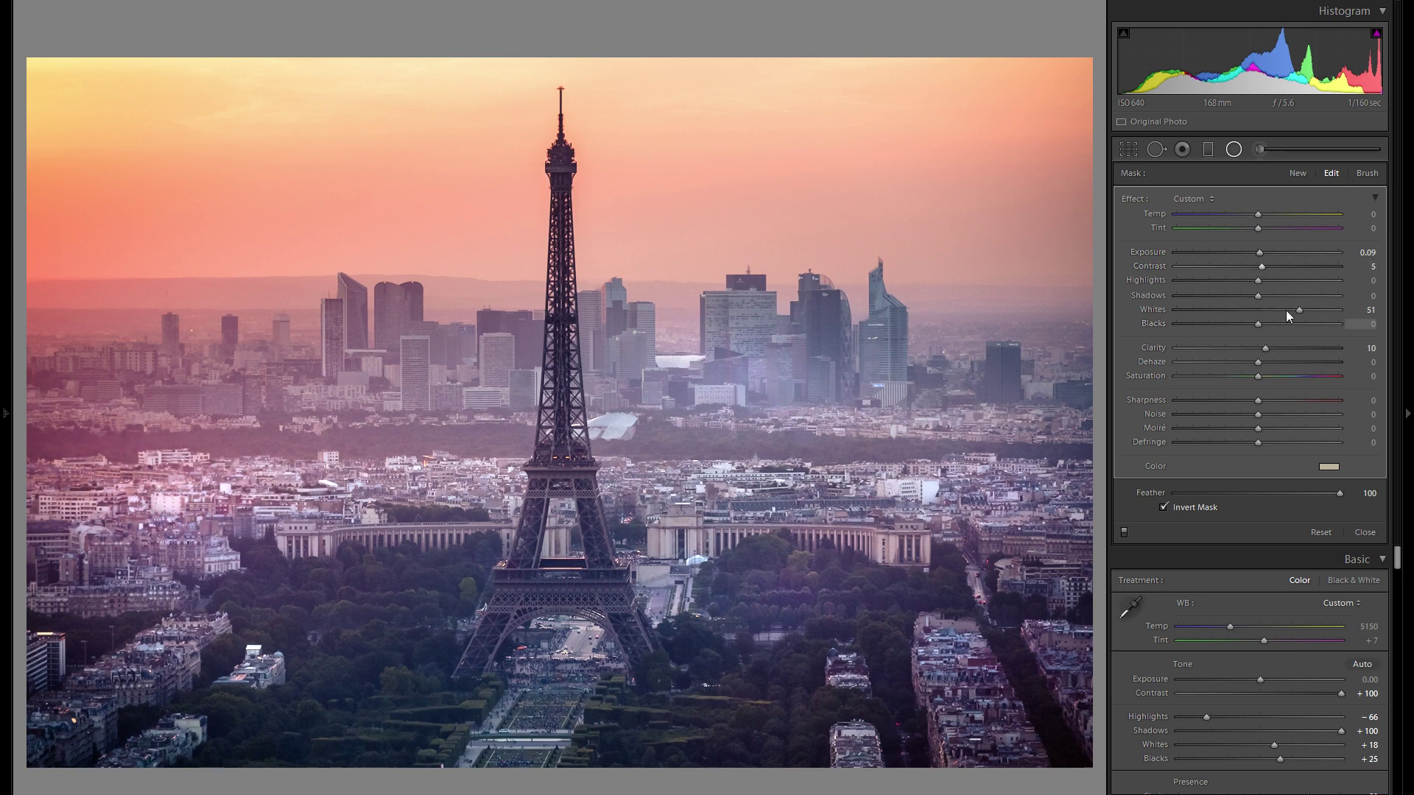
pyautogui.click(1327, 465)
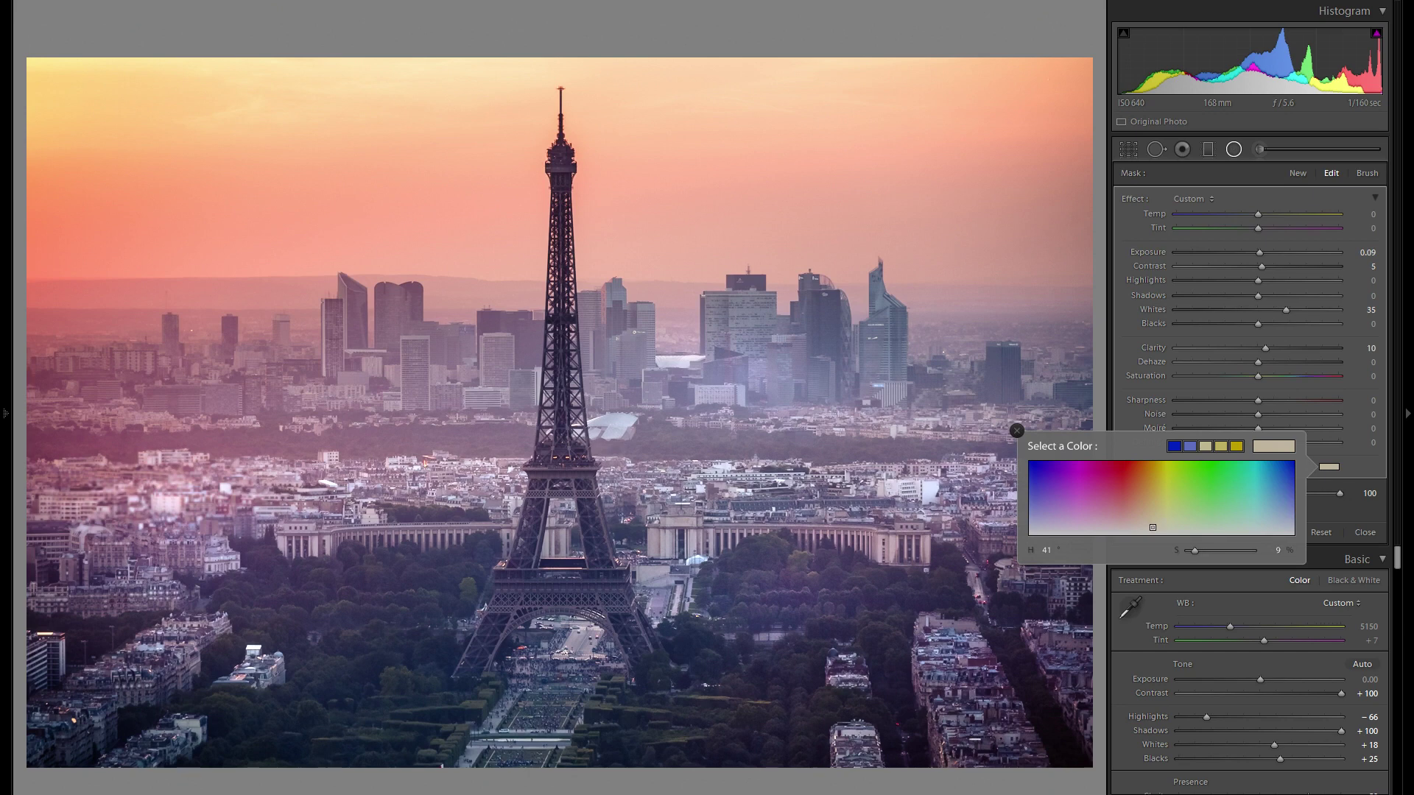
pyautogui.click(1016, 431)
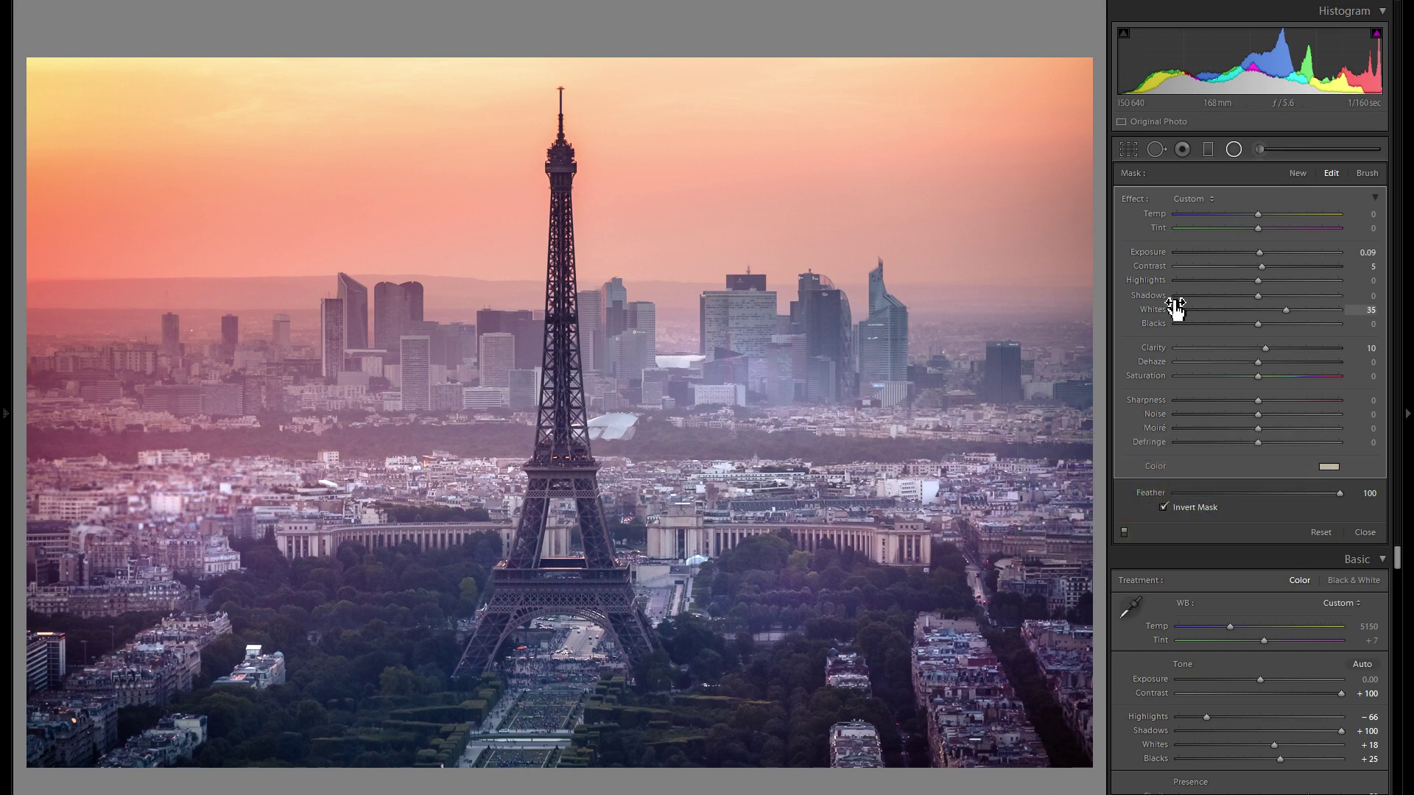
# Step: Reduce the city-band filter's Whites to 27, then start a new Graduated Filter
pyautogui.click(511, 473)
pyautogui.moveTo(1298, 309); pyautogui.dragTo(1276, 310)
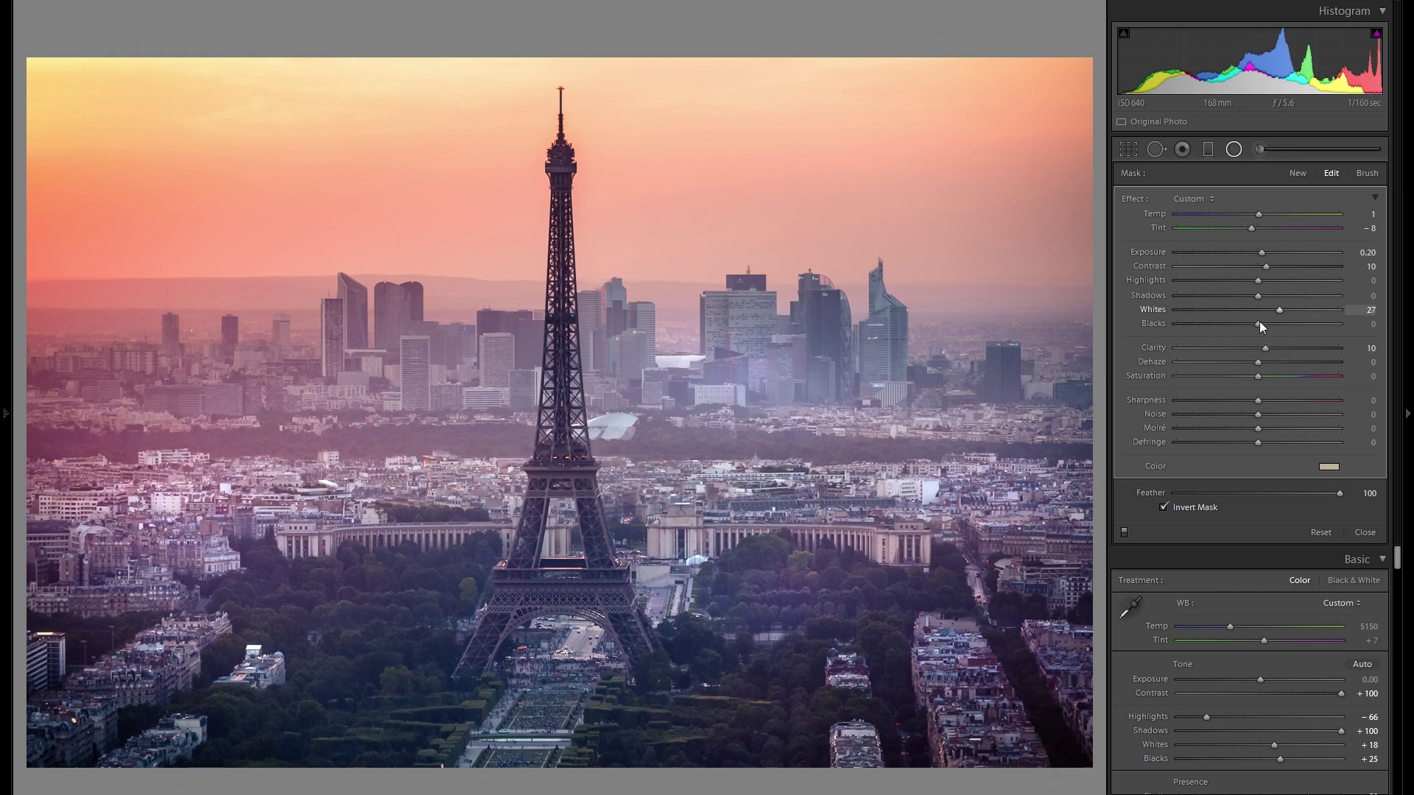
pyautogui.click(1233, 149)
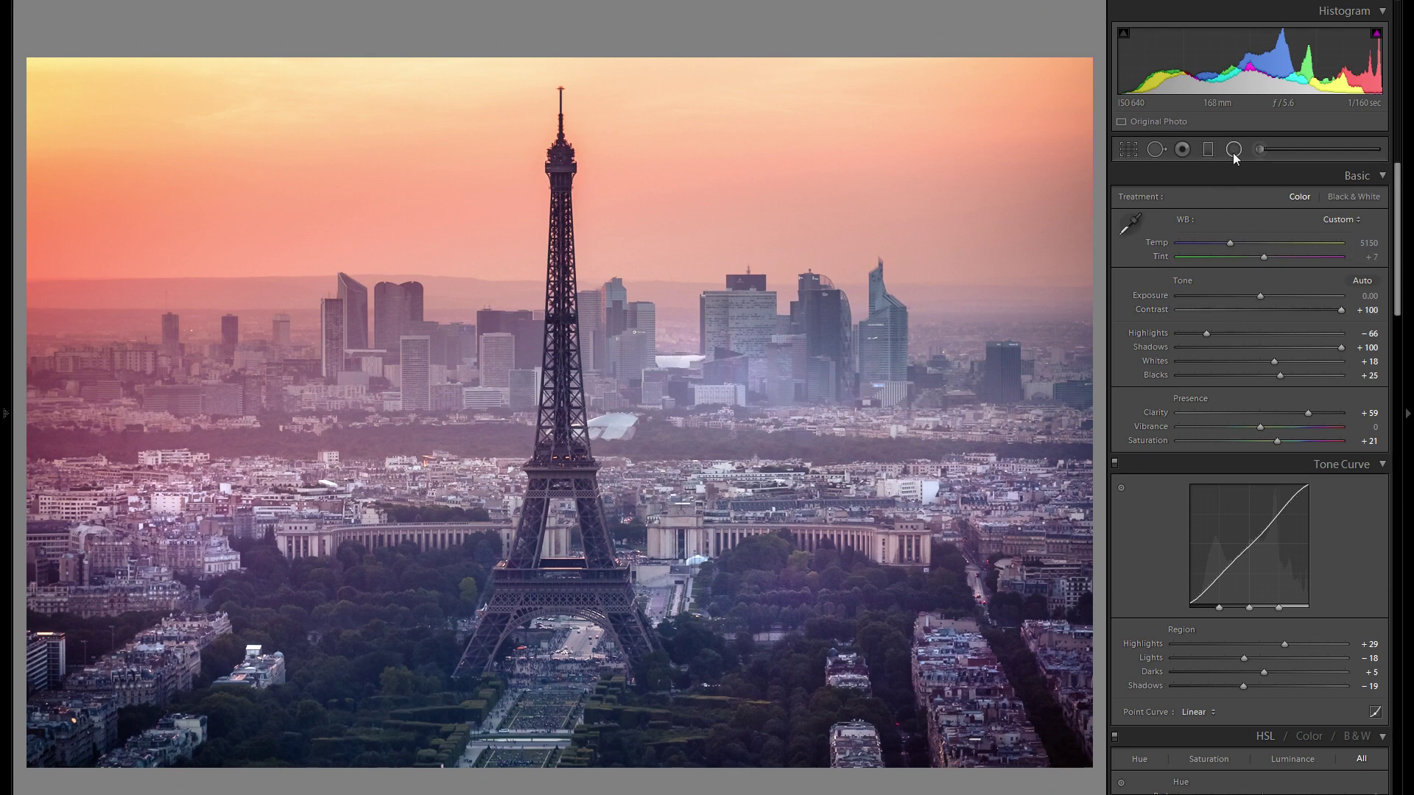
pyautogui.click(1207, 149)
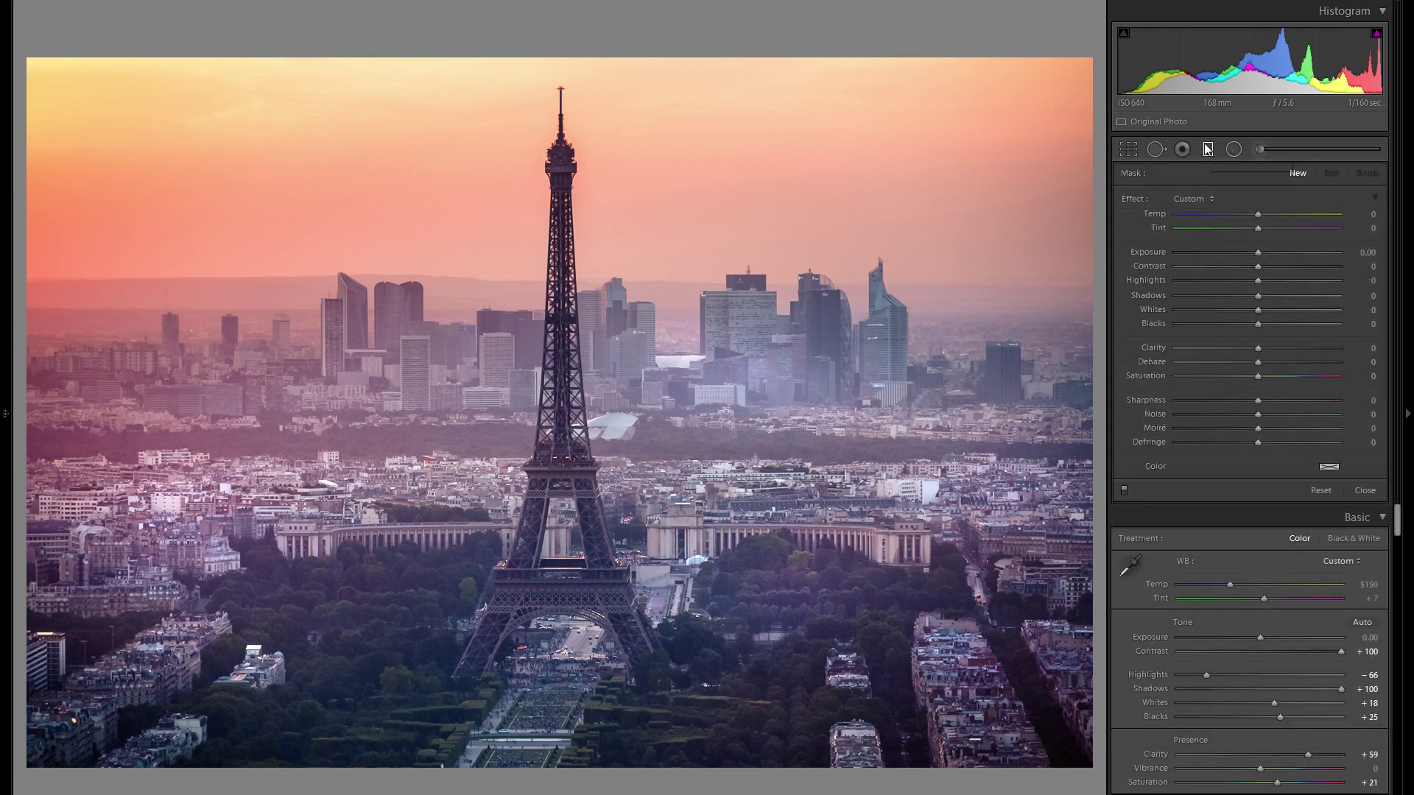
# Step: Lay a graduated filter across the skyline and reduce its saturation
pyautogui.click(1207, 149)
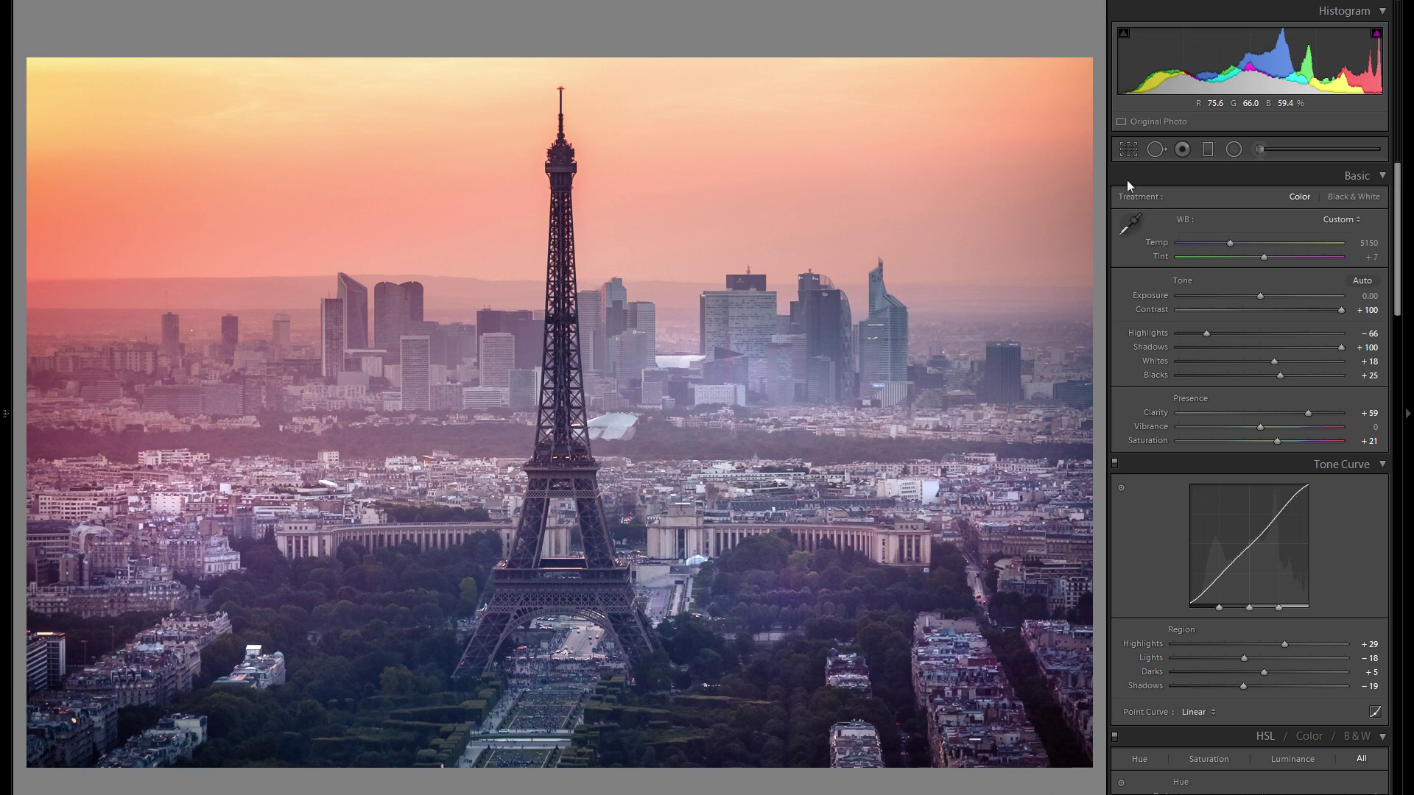
pyautogui.click(1207, 149)
pyautogui.moveTo(464, 404); pyautogui.dragTo(571, 442)
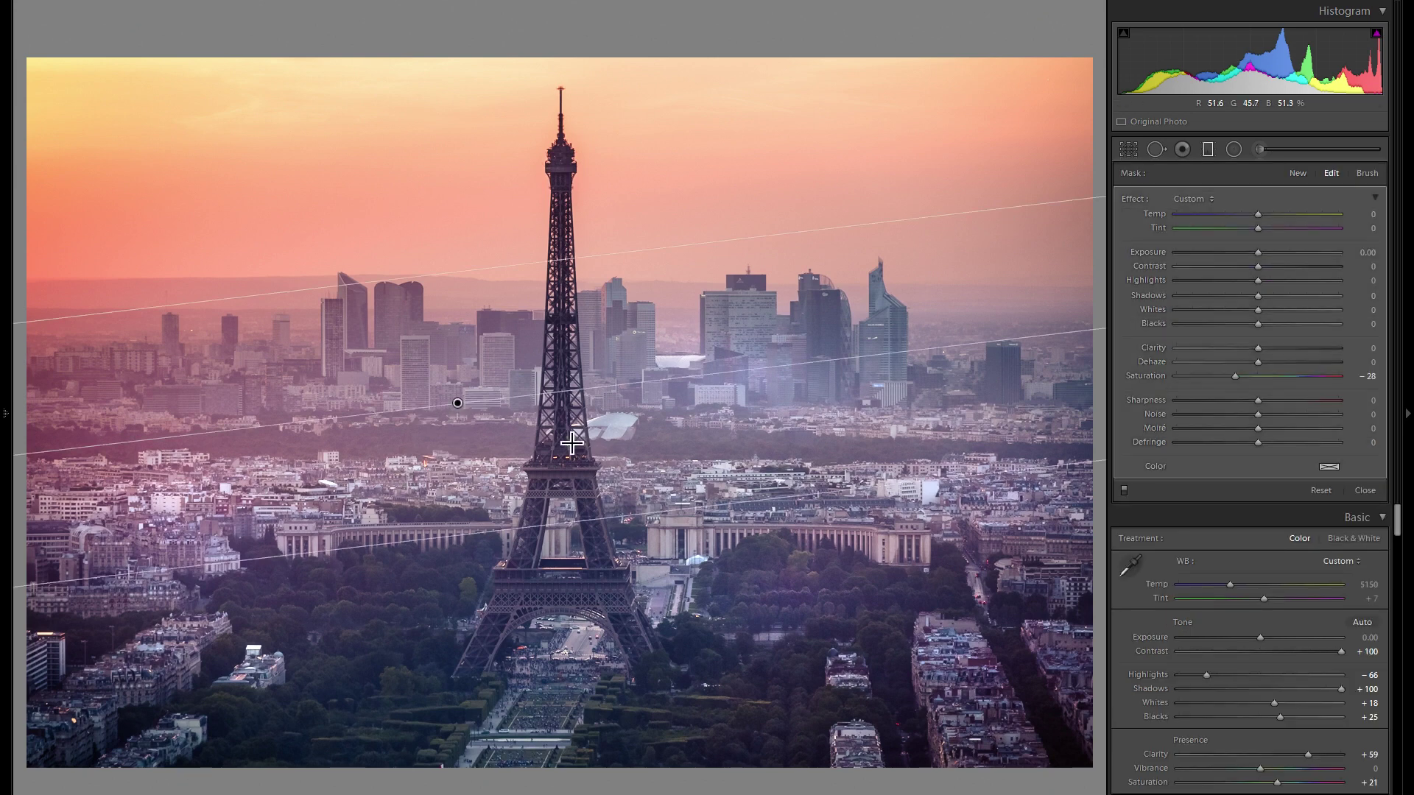
pyautogui.moveTo(1236, 375); pyautogui.dragTo(1235, 376)
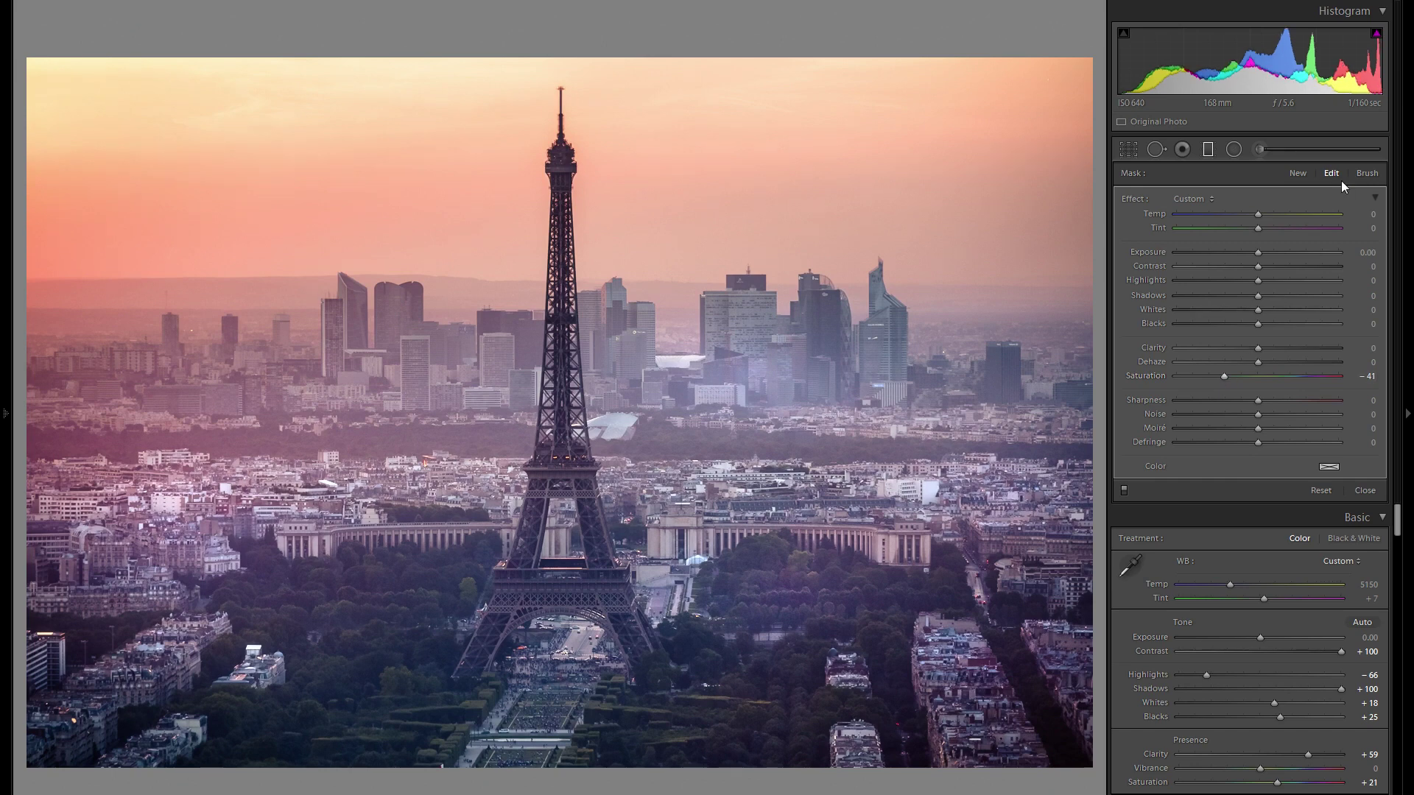
# Step: Add a second diagonal graduated filter across the photo with slightly raised exposure
pyautogui.click(1295, 173)
pyautogui.moveTo(875, 294); pyautogui.dragTo(457, 586)
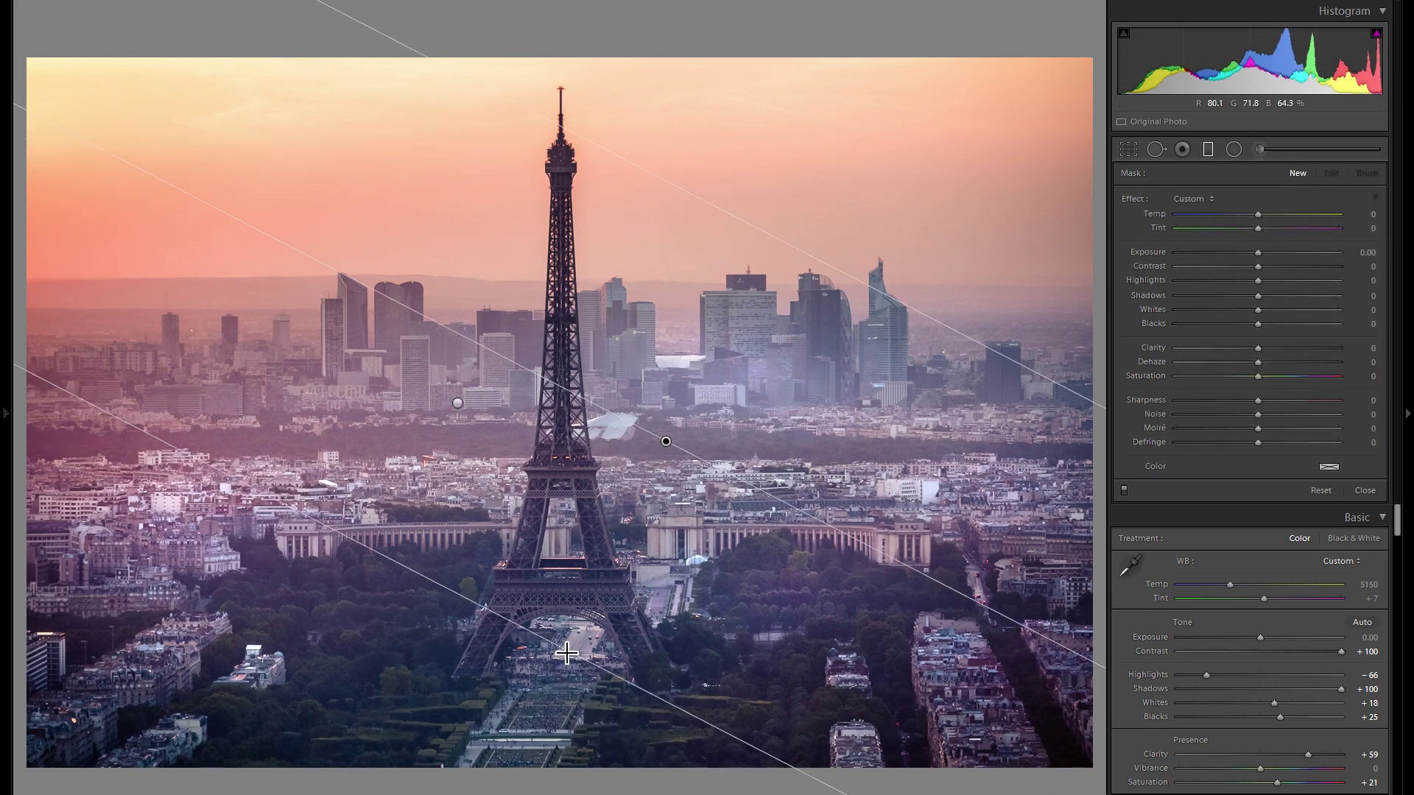
pyautogui.moveTo(1259, 248); pyautogui.dragTo(1262, 252)
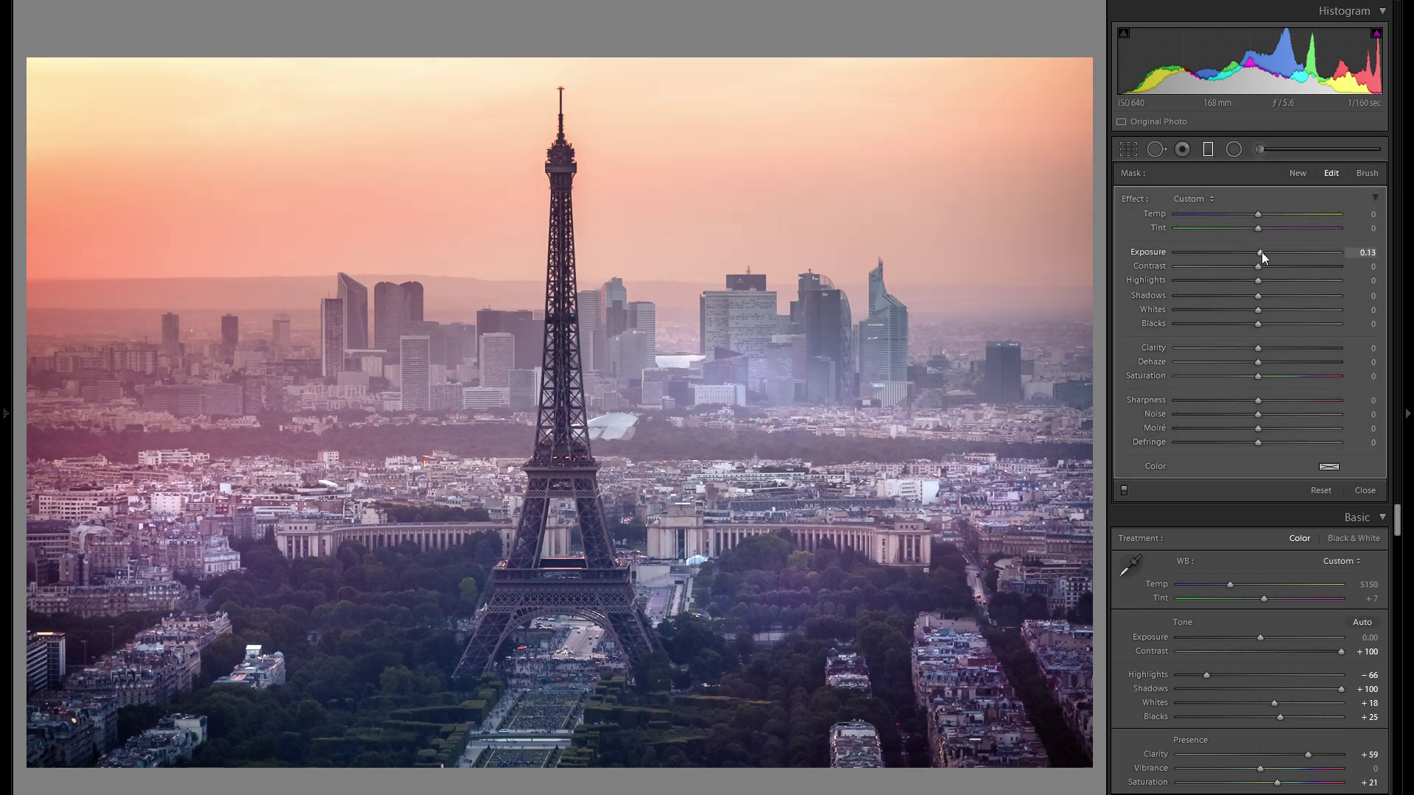
pyautogui.click(1297, 174)
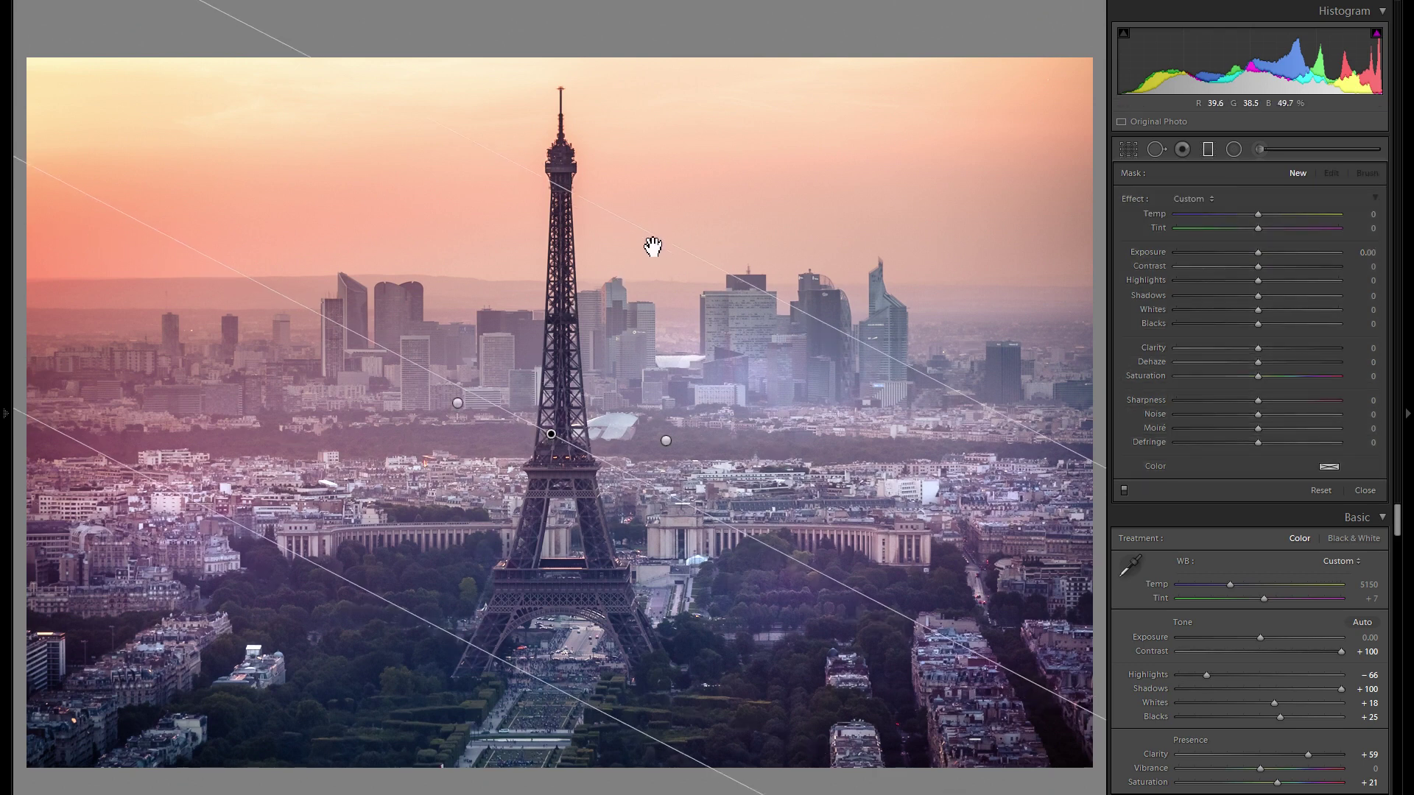
# Step: Shift the graduated filter down-left, set Exposure -0.09, and compare with filters off and on
pyautogui.click(551, 441)
pyautogui.moveTo(552, 440); pyautogui.dragTo(528, 480)
pyautogui.moveTo(1260, 251); pyautogui.dragTo(1254, 253)
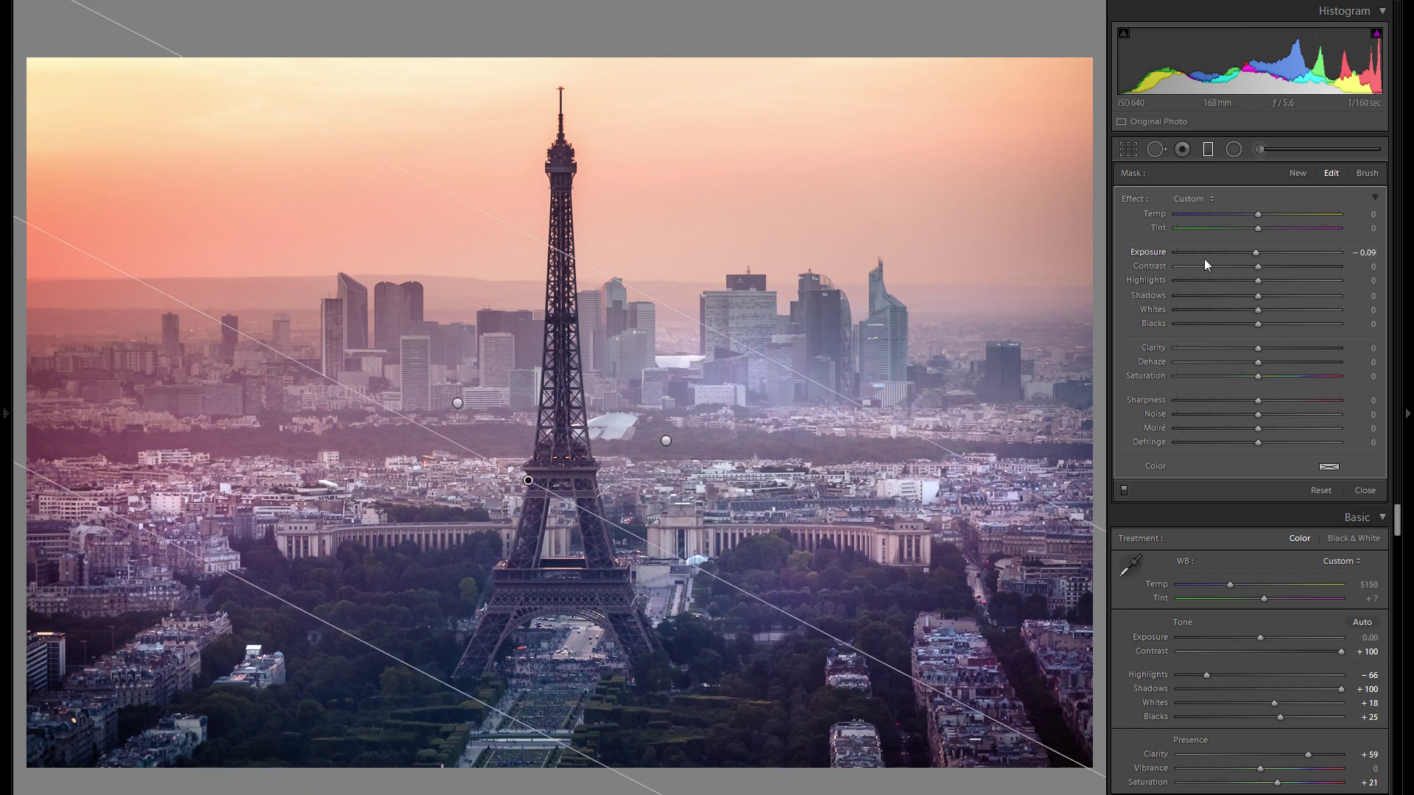
pyautogui.click(1125, 490)
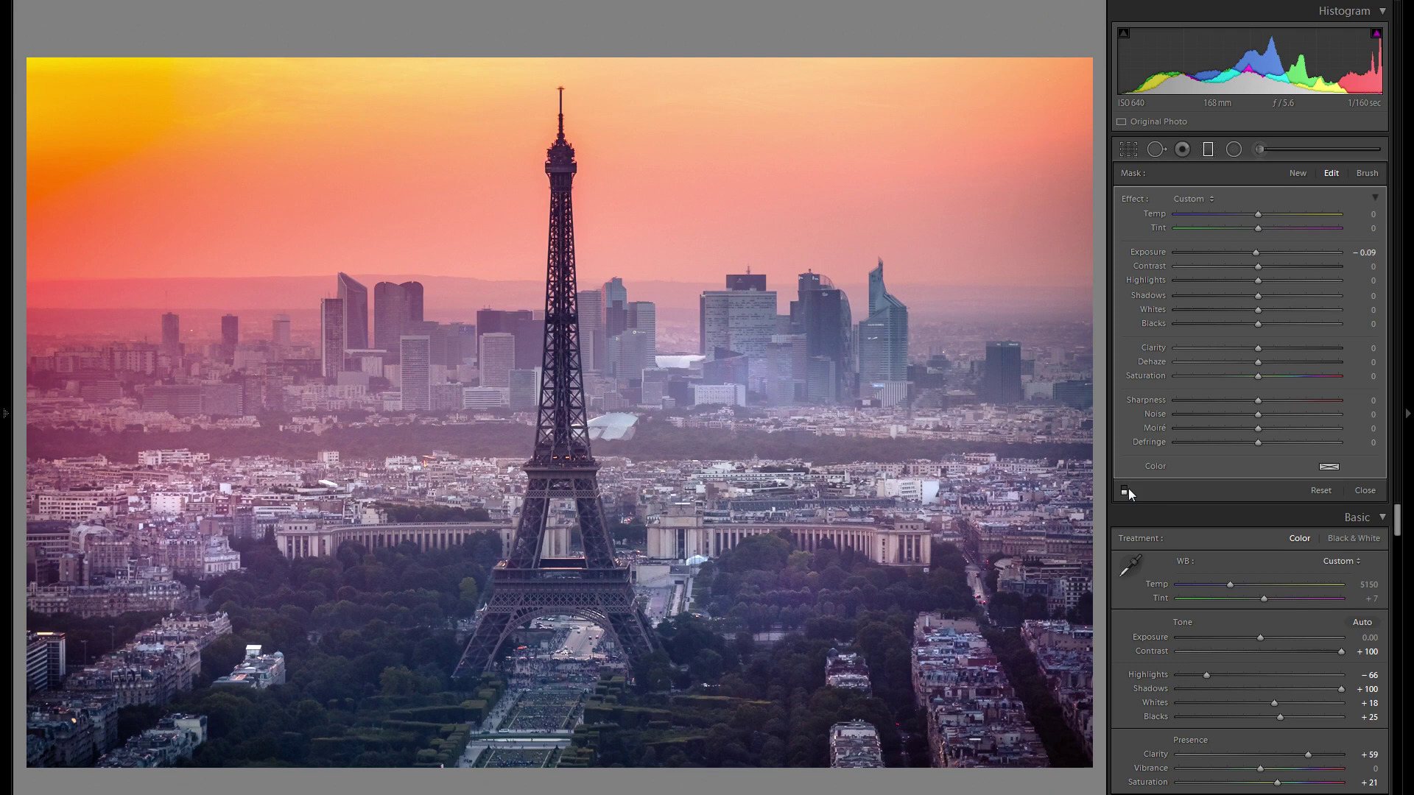
pyautogui.click(1125, 490)
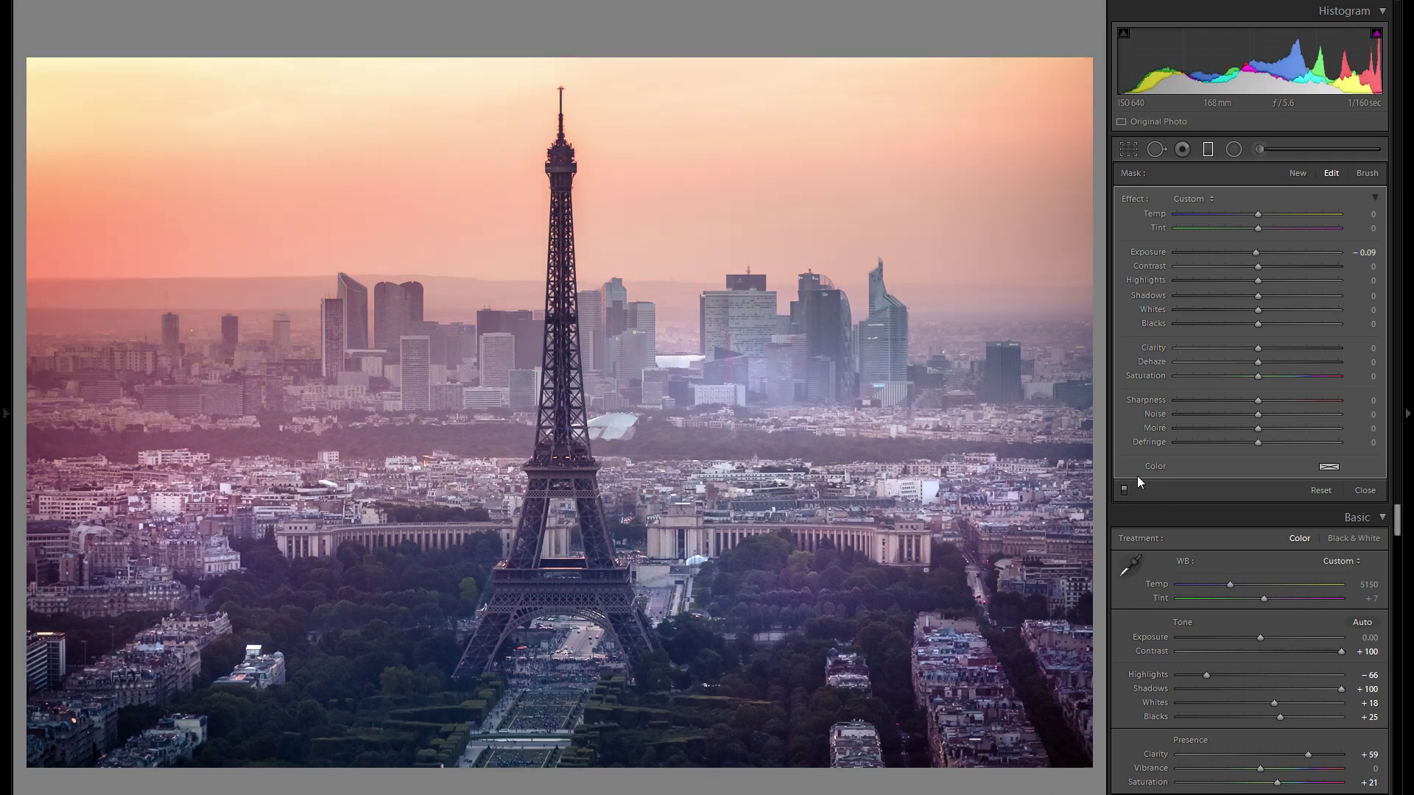
# Step: Close the graduated filter, compare radial filters off and on, then reveal the History panel
pyautogui.click(1215, 149)
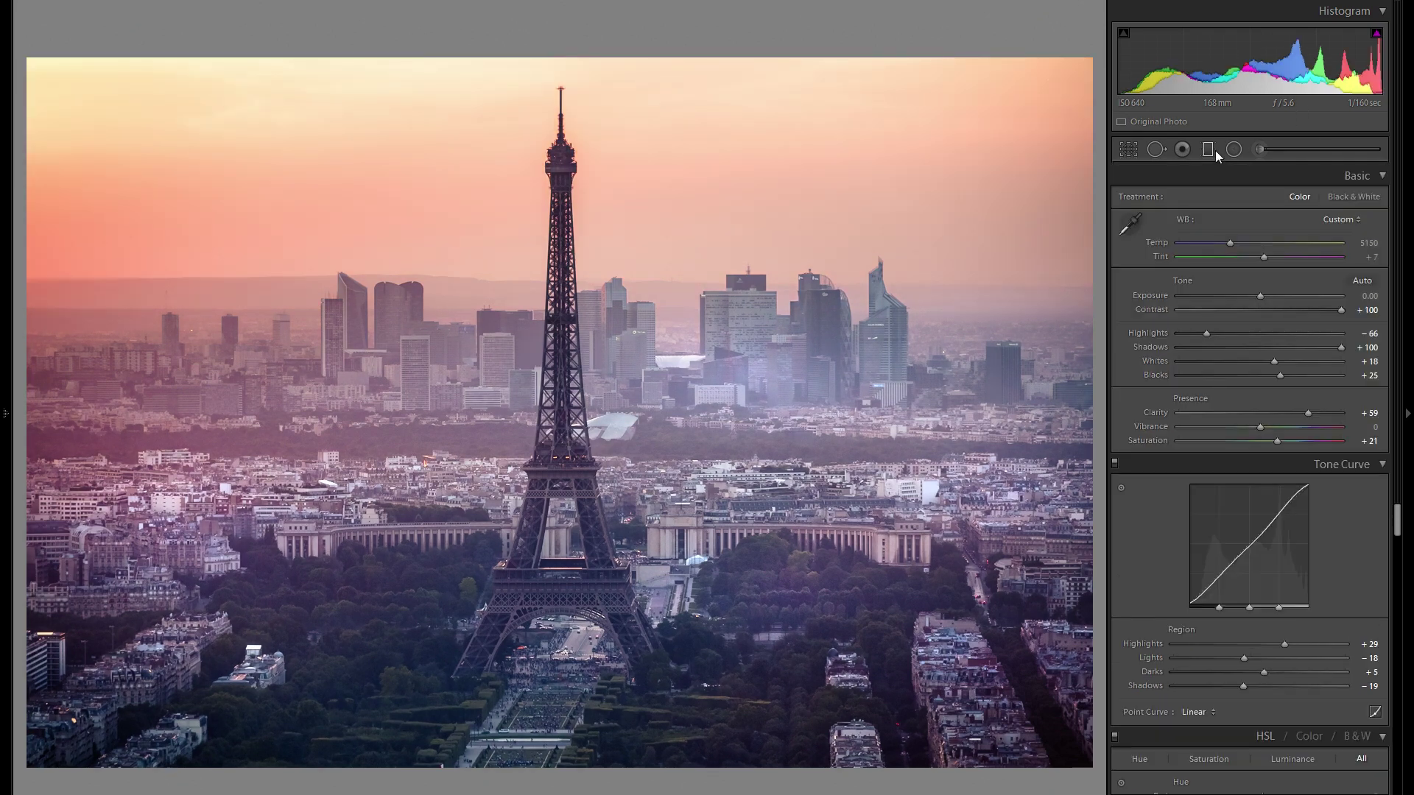
pyautogui.click(1230, 153)
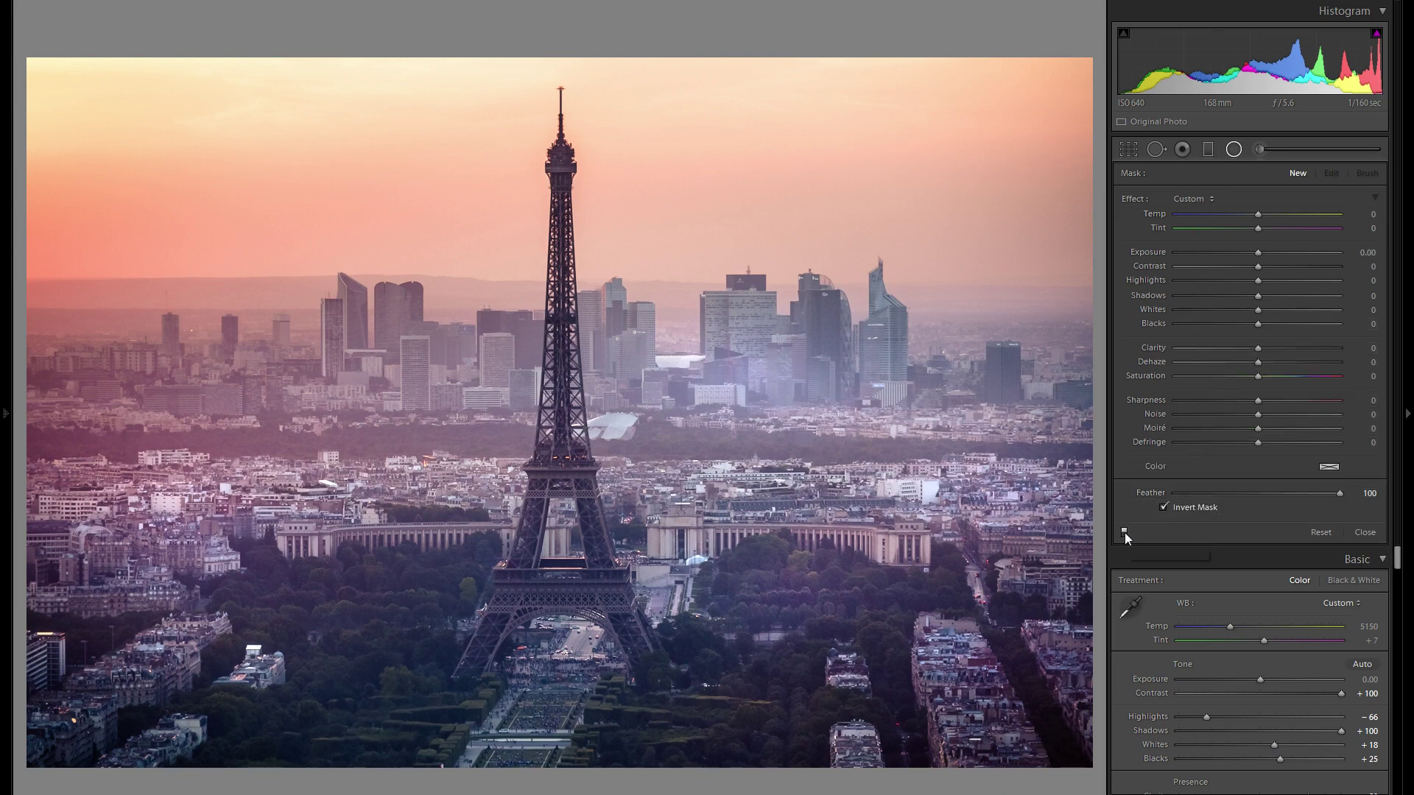
pyautogui.click(1124, 532)
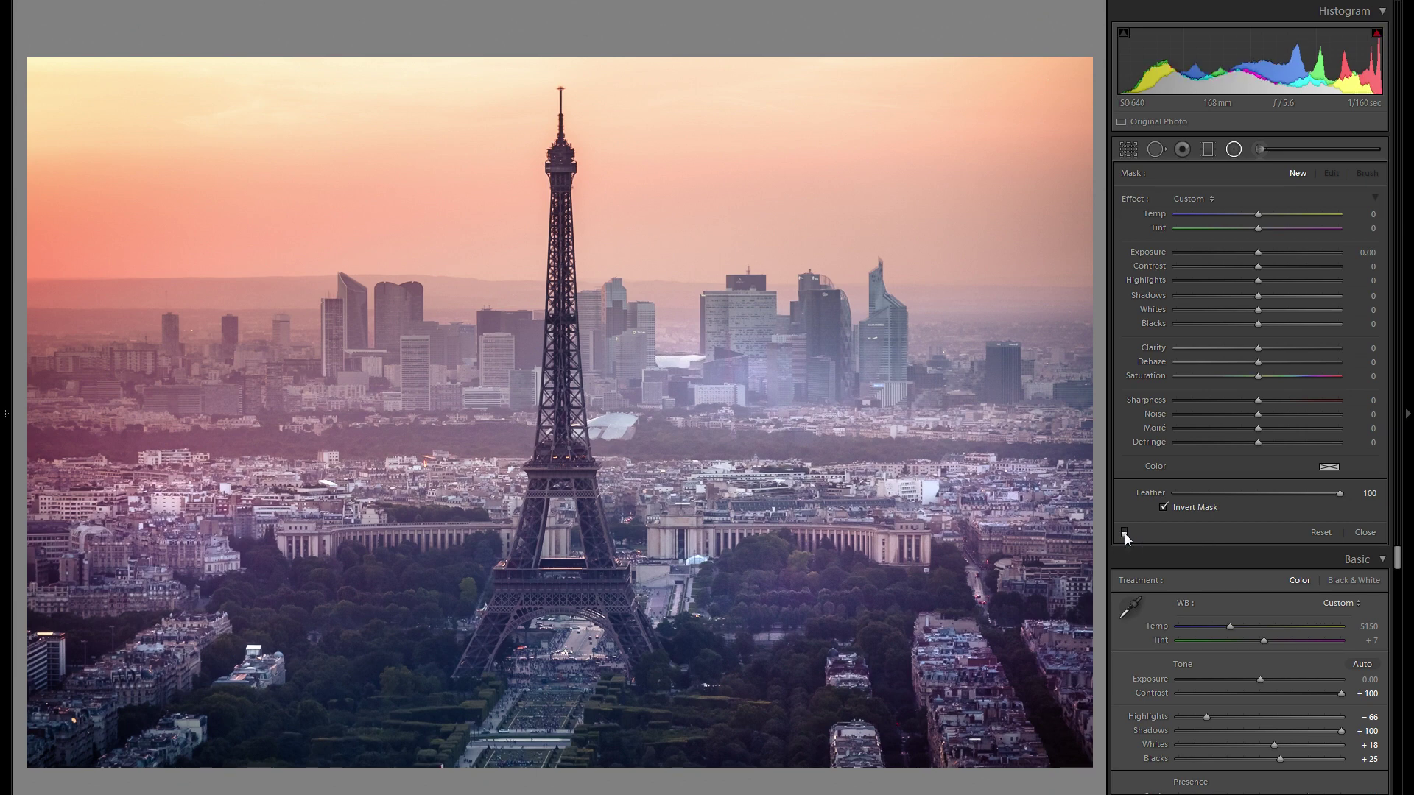
pyautogui.click(1124, 533)
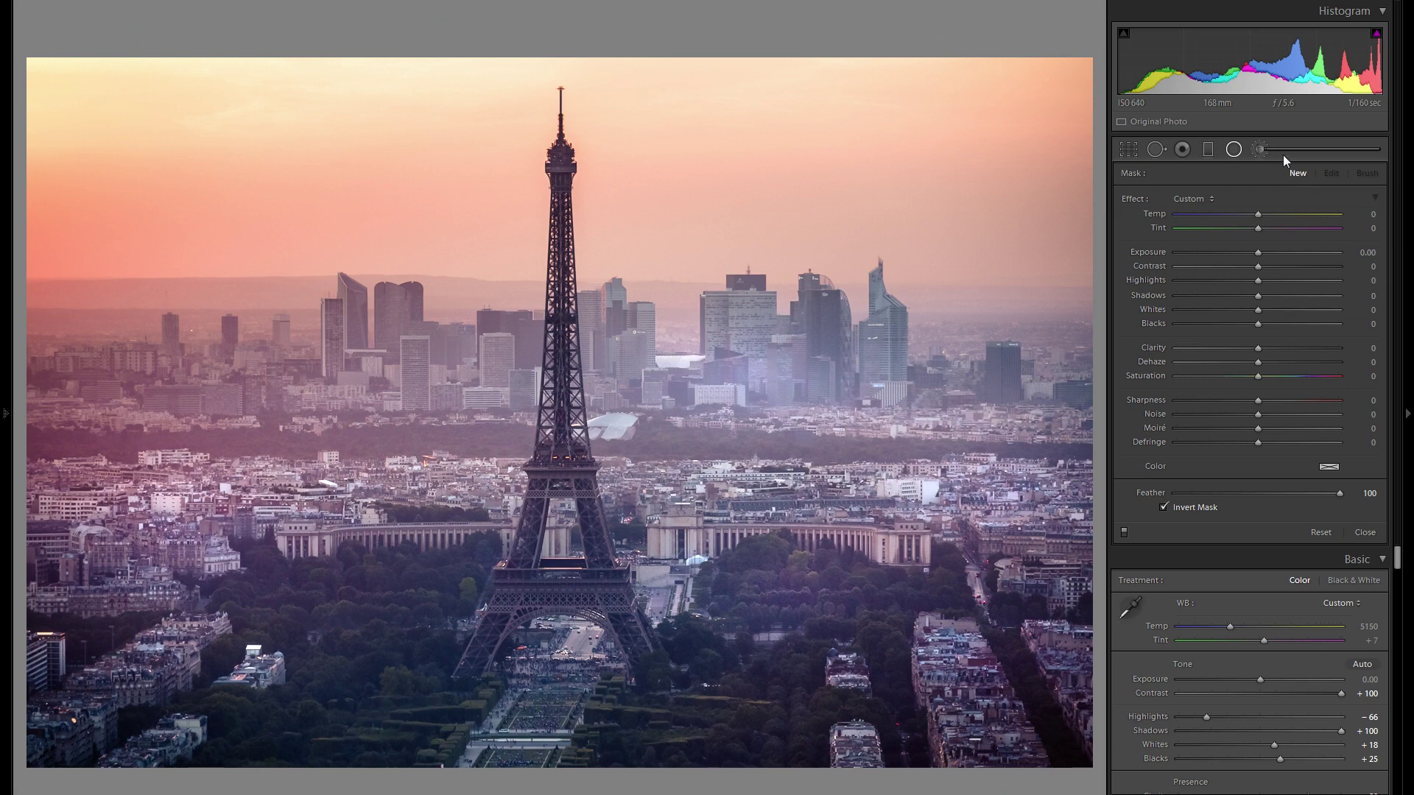
pyautogui.click(1233, 149)
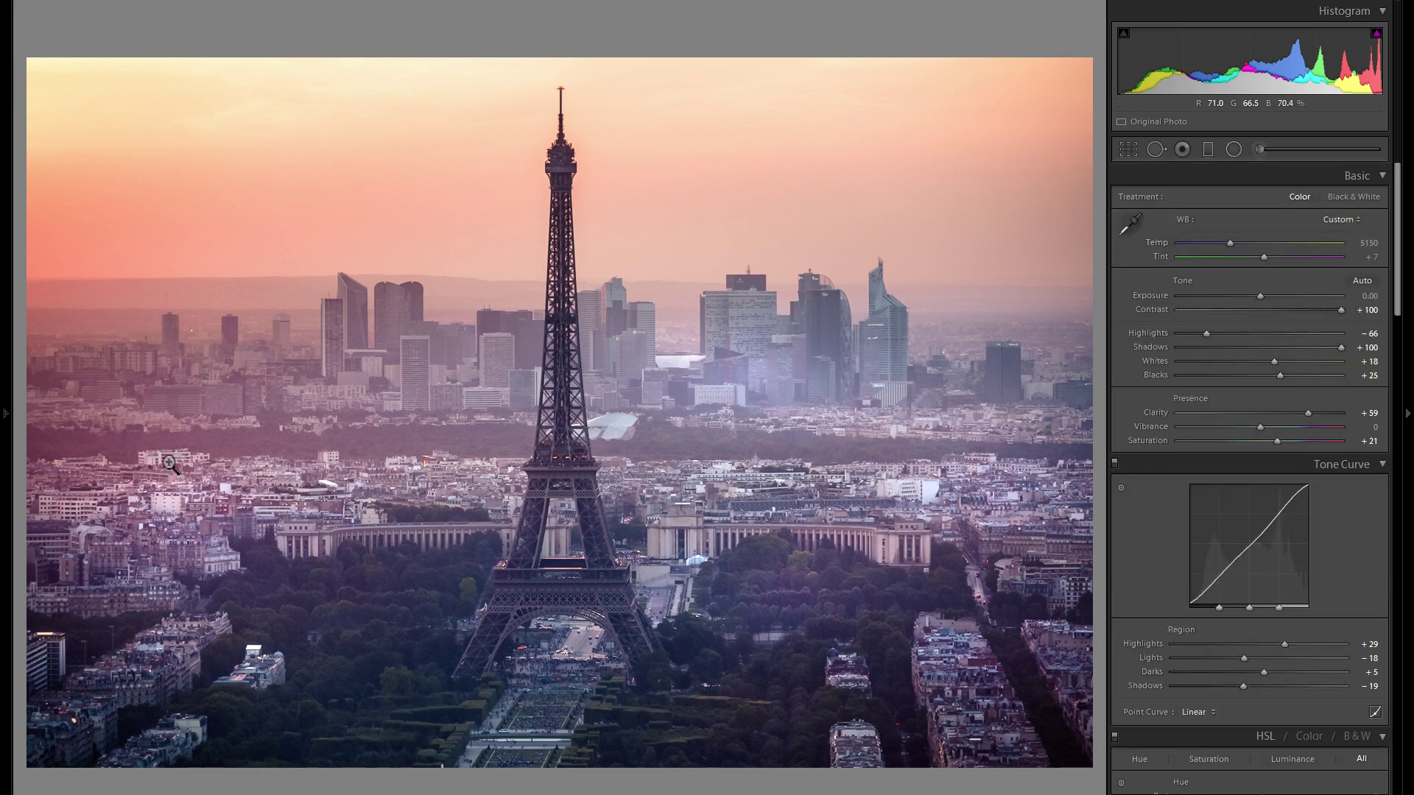
pyautogui.click(8, 413)
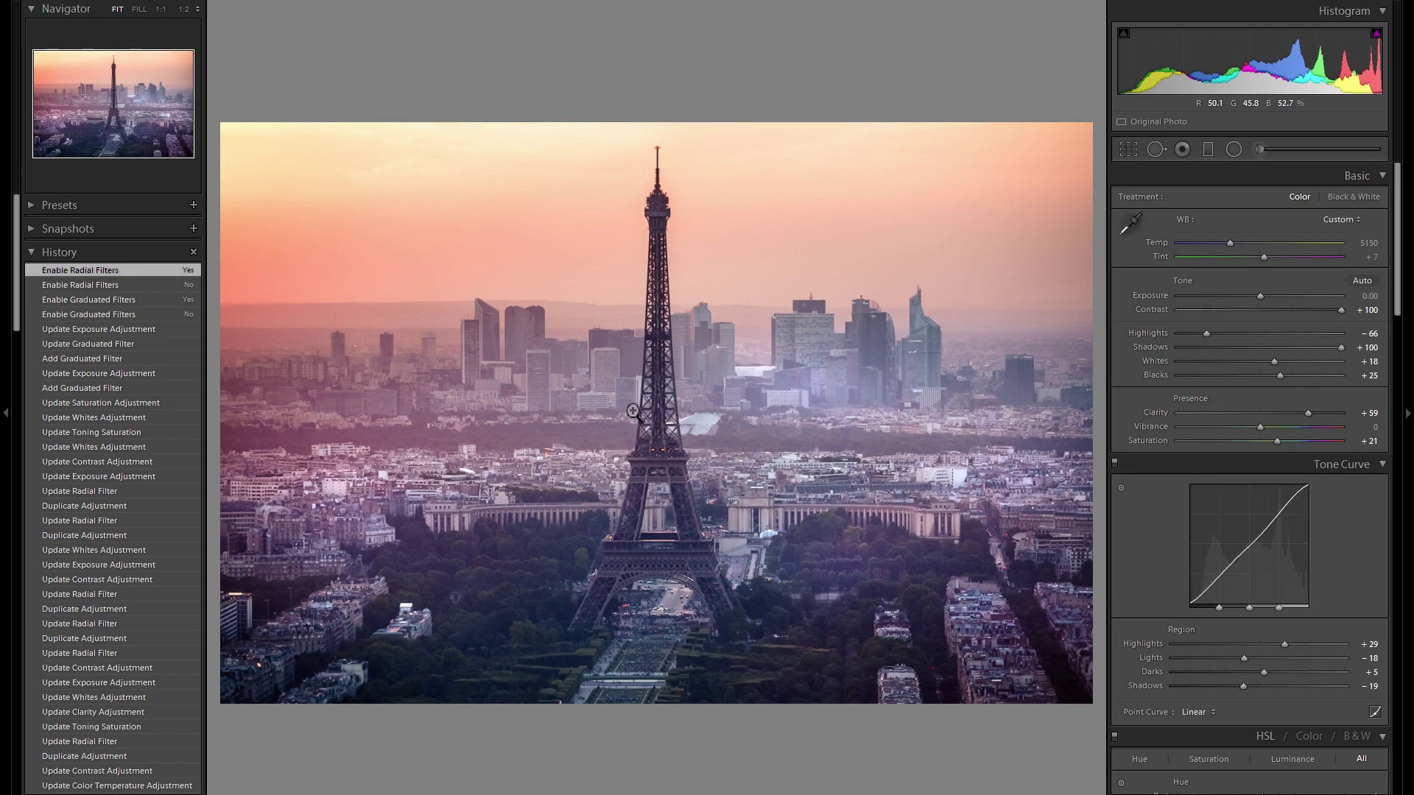
# Step: Preview the original 'Importieren' state, then return to the latest 'Enable Radial Filters' state
pyautogui.scroll(-20, 190, 517)
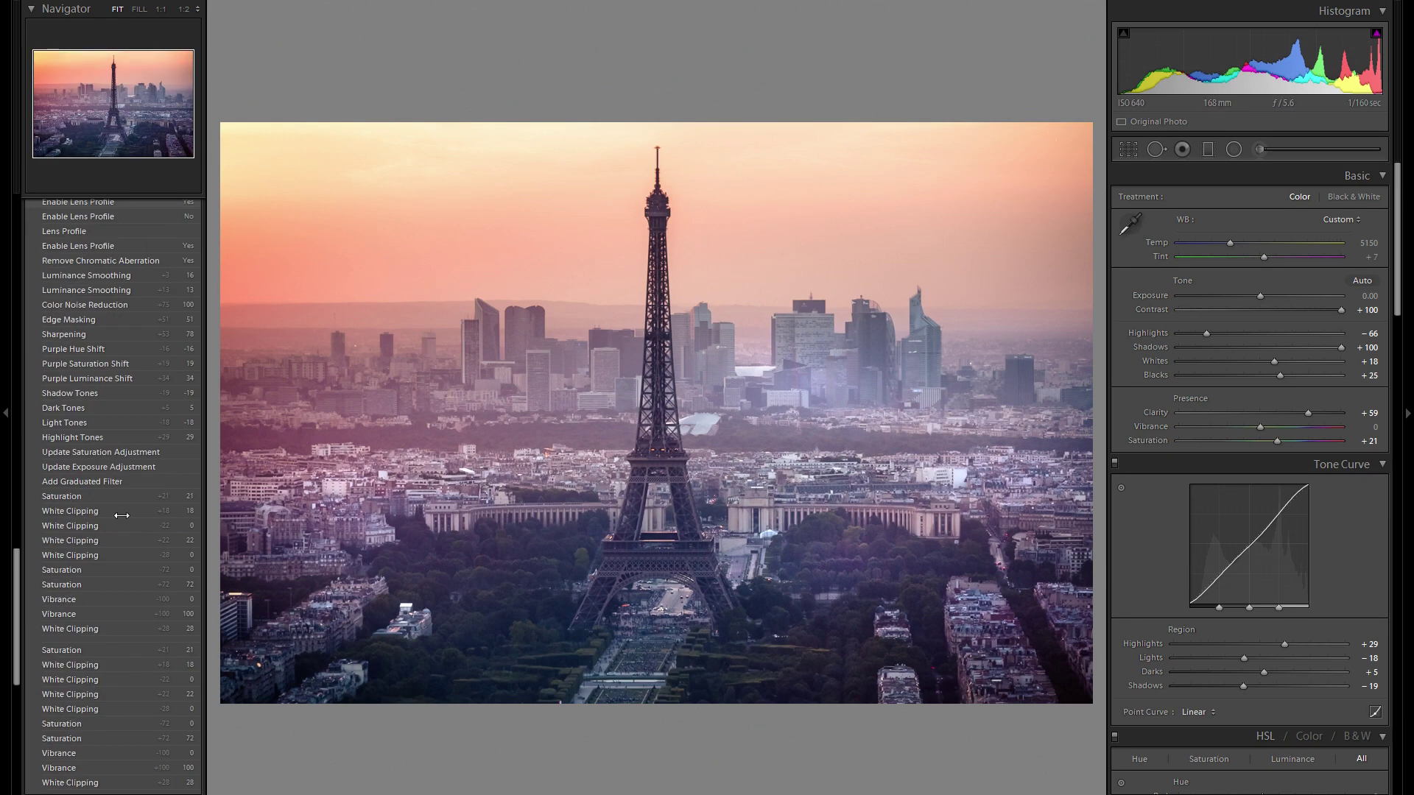
pyautogui.click(151, 769)
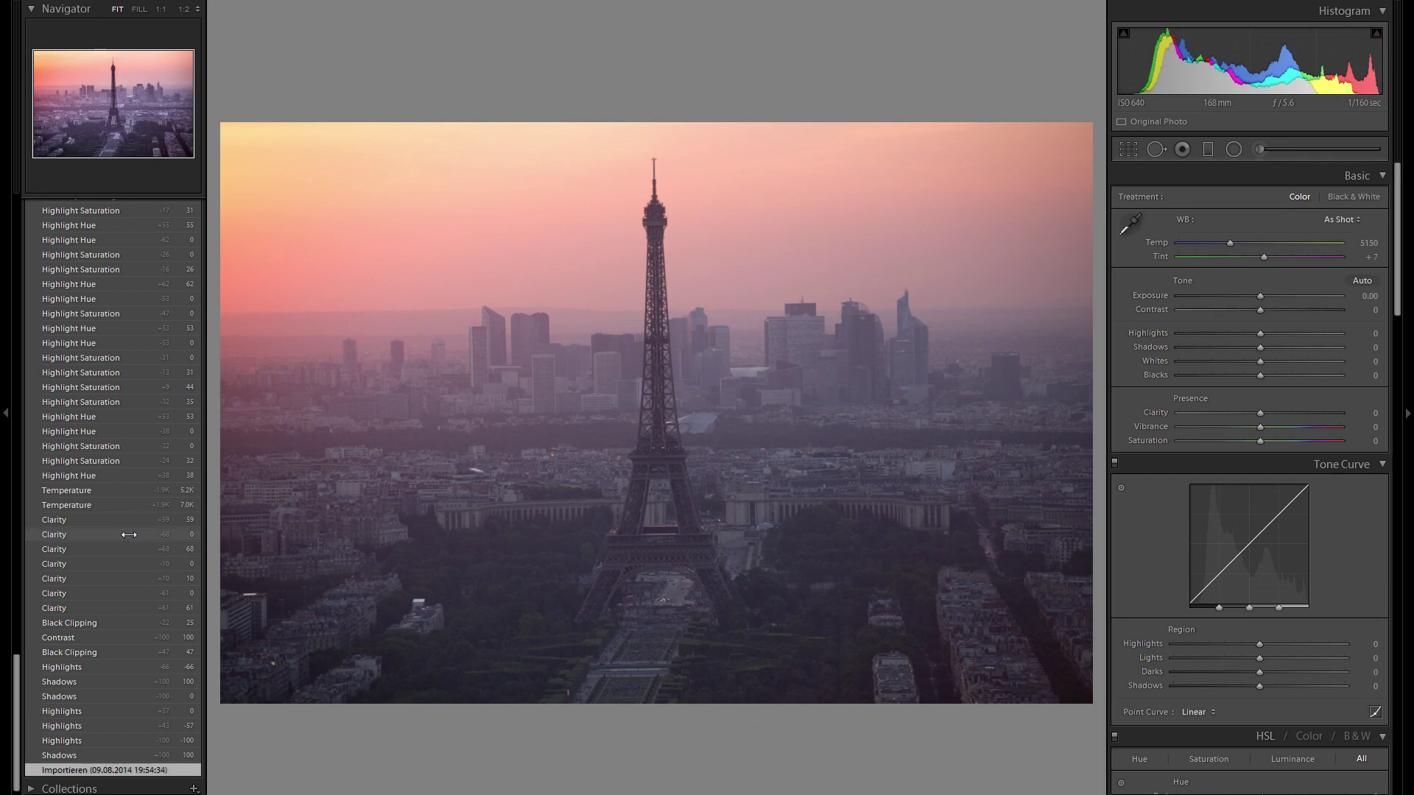
pyautogui.scroll(20, 111, 520)
pyautogui.click(110, 271)
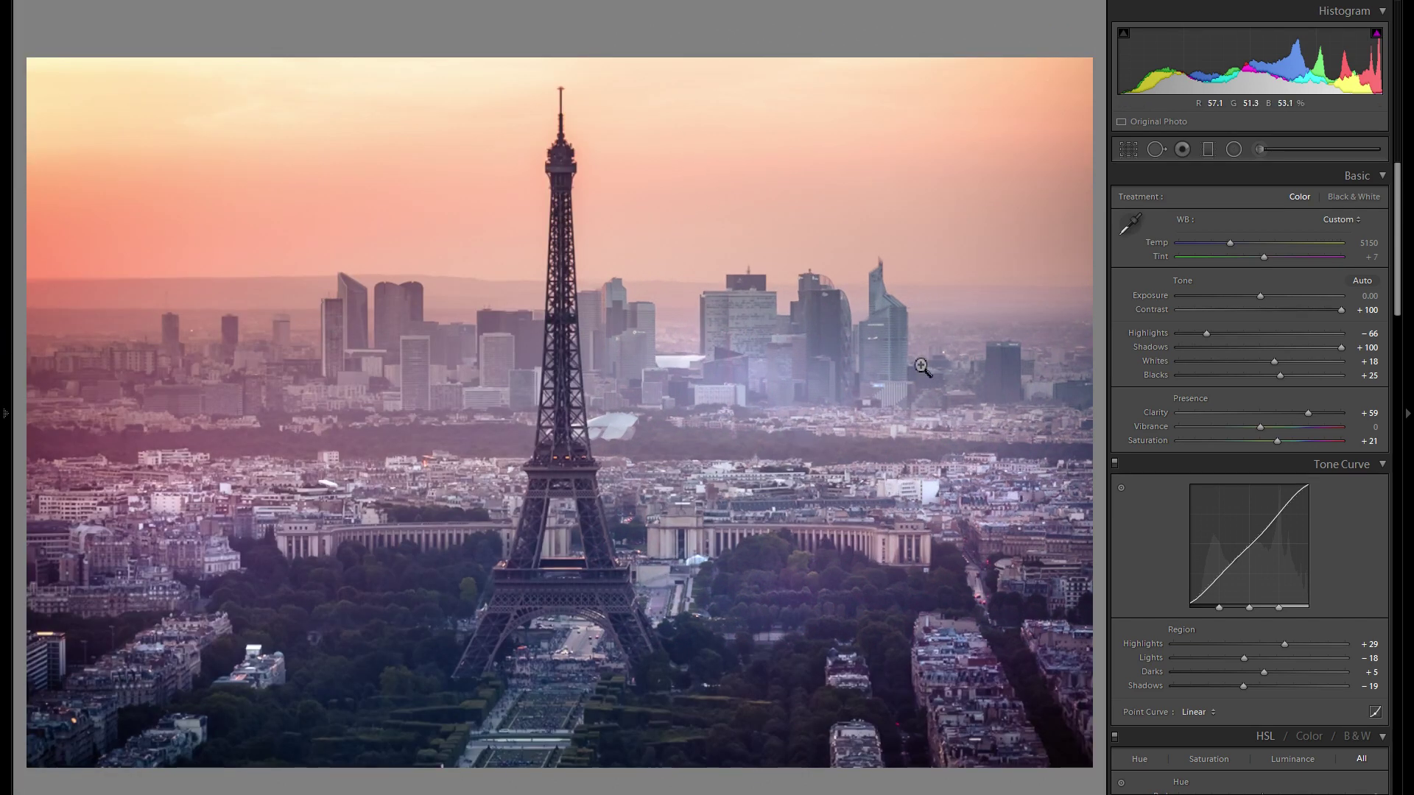
# Step: Move the skyline radial filter left over the city buildings and widen it
pyautogui.click(1233, 149)
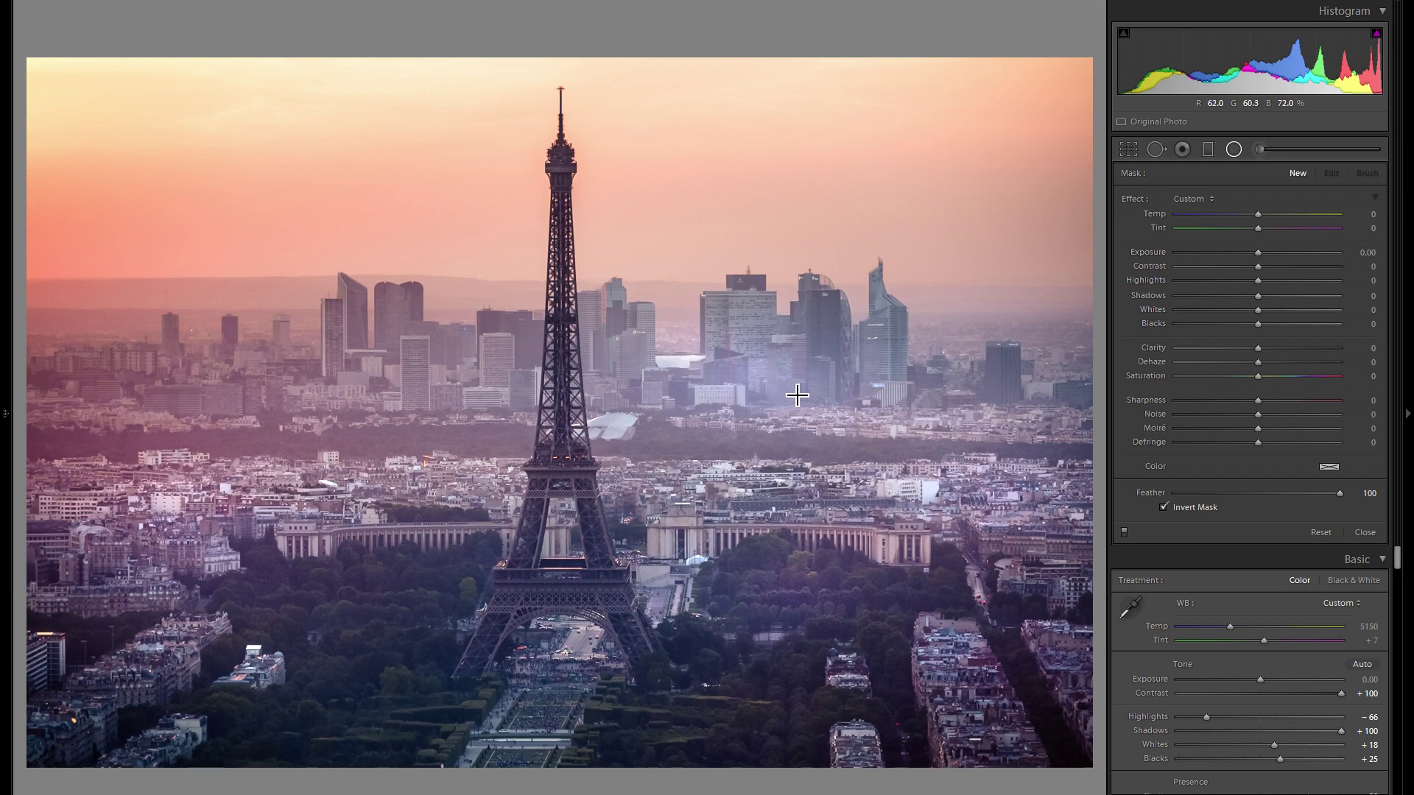
pyautogui.click(749, 371)
pyautogui.moveTo(800, 375); pyautogui.dragTo(319, 368)
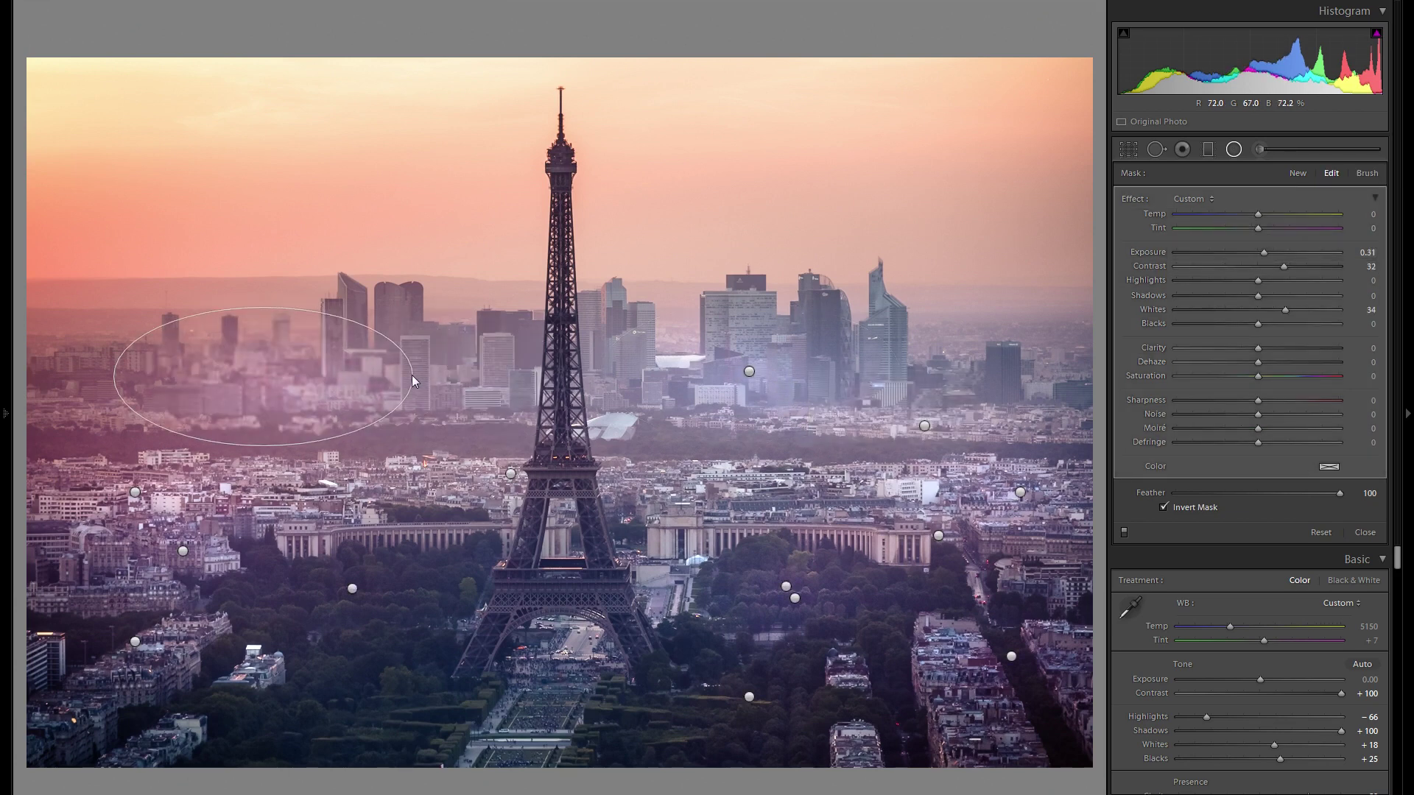
pyautogui.moveTo(412, 374); pyautogui.dragTo(481, 375)
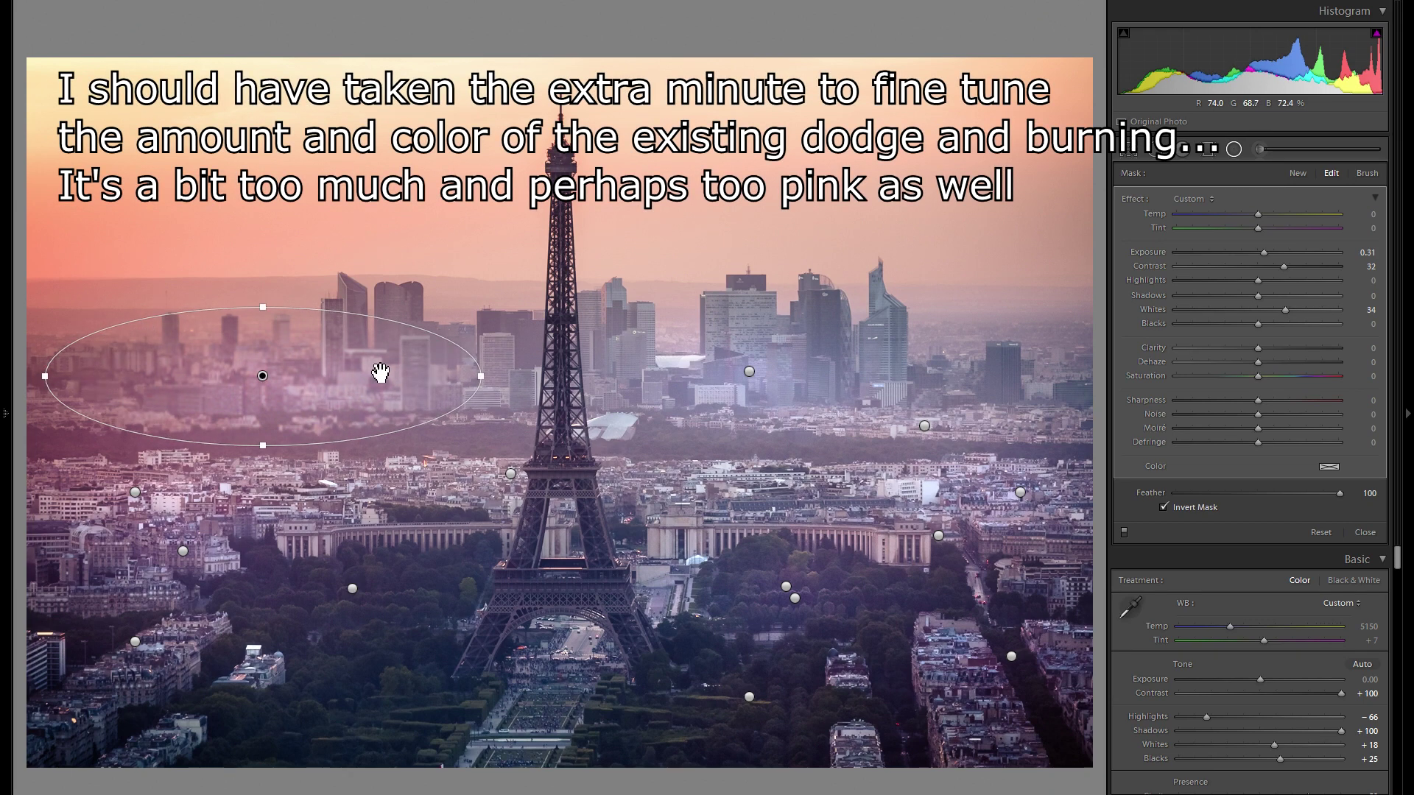
pyautogui.moveTo(397, 378); pyautogui.dragTo(426, 382)
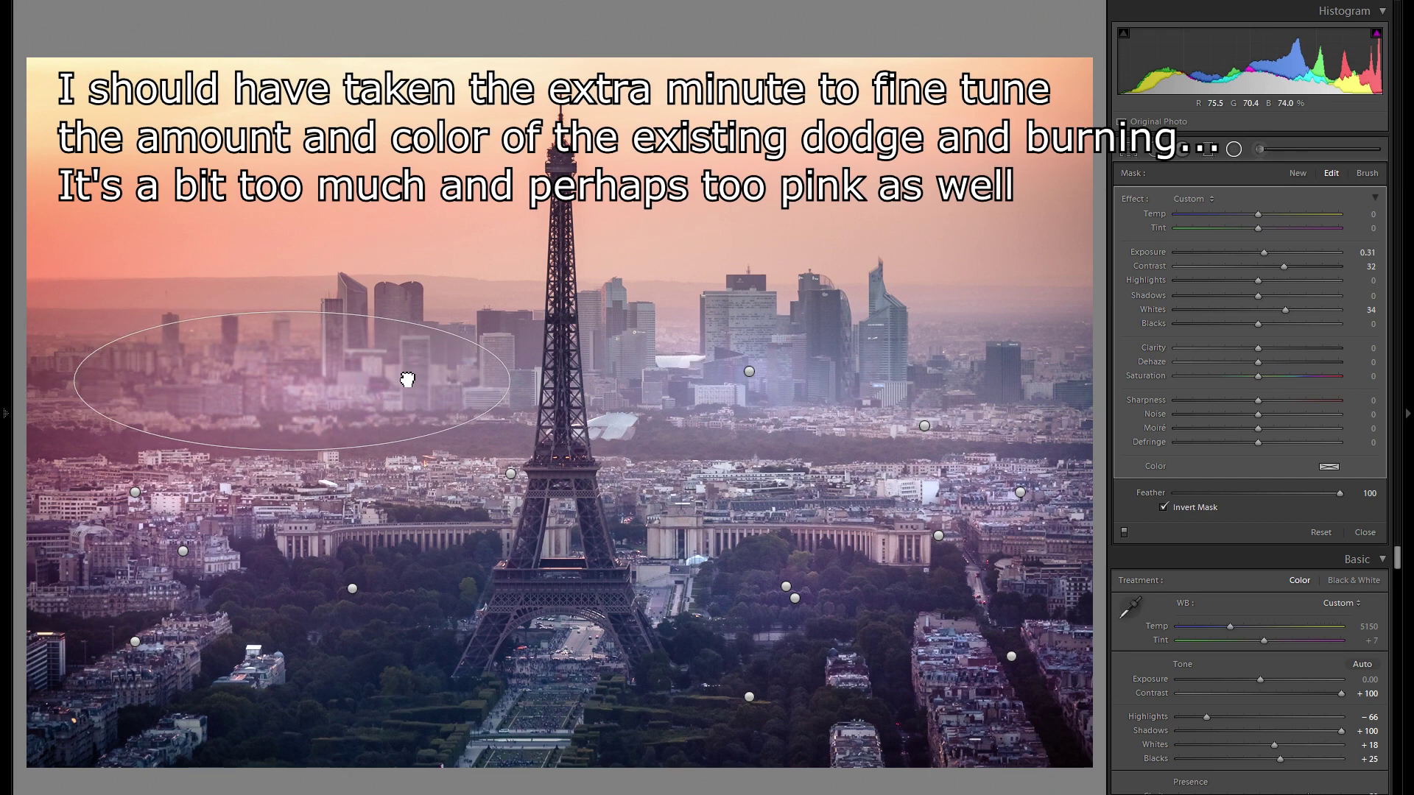
# Step: Boost saturation of the lower-left trees radial filter to 36
pyautogui.rightClick(470, 392)
pyautogui.click(398, 645)
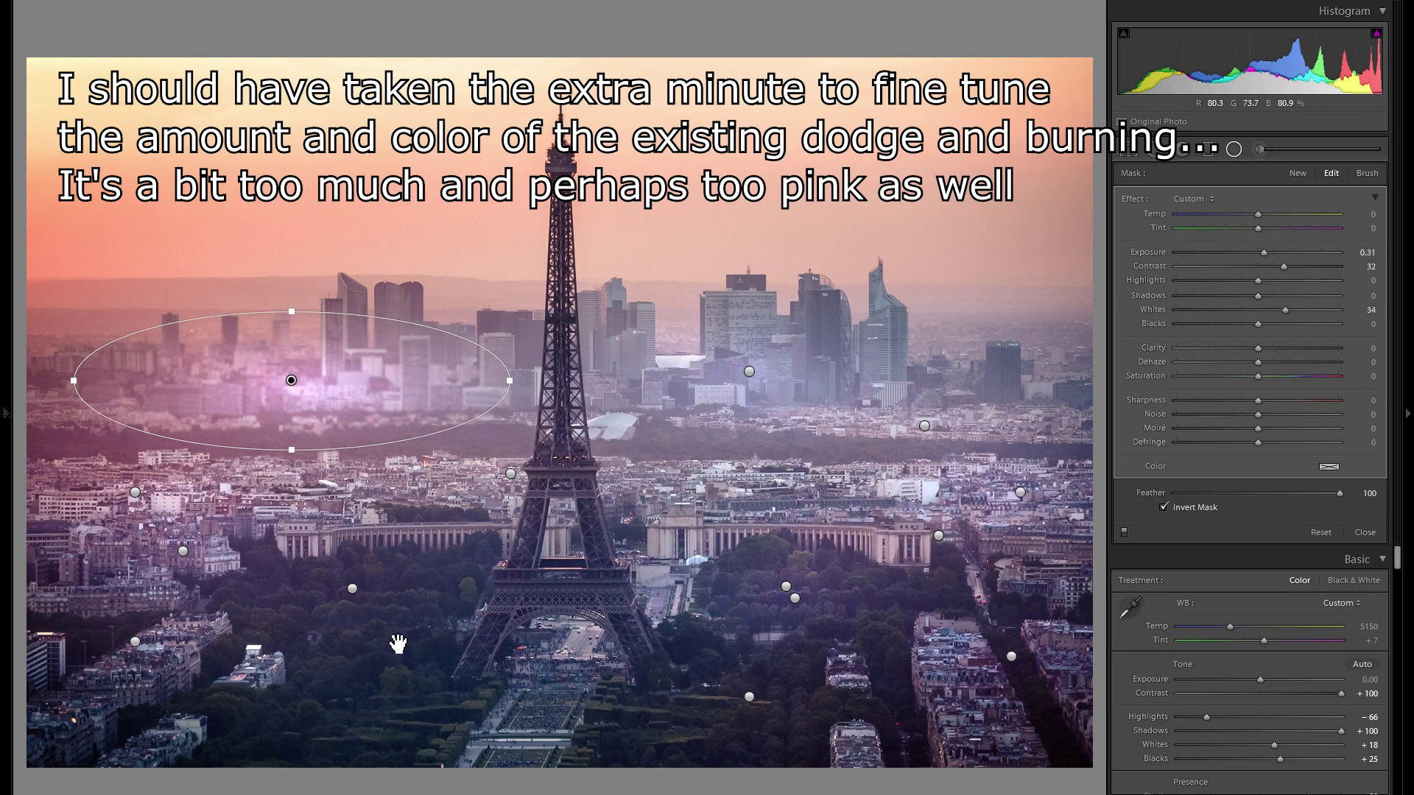
pyautogui.click(398, 644)
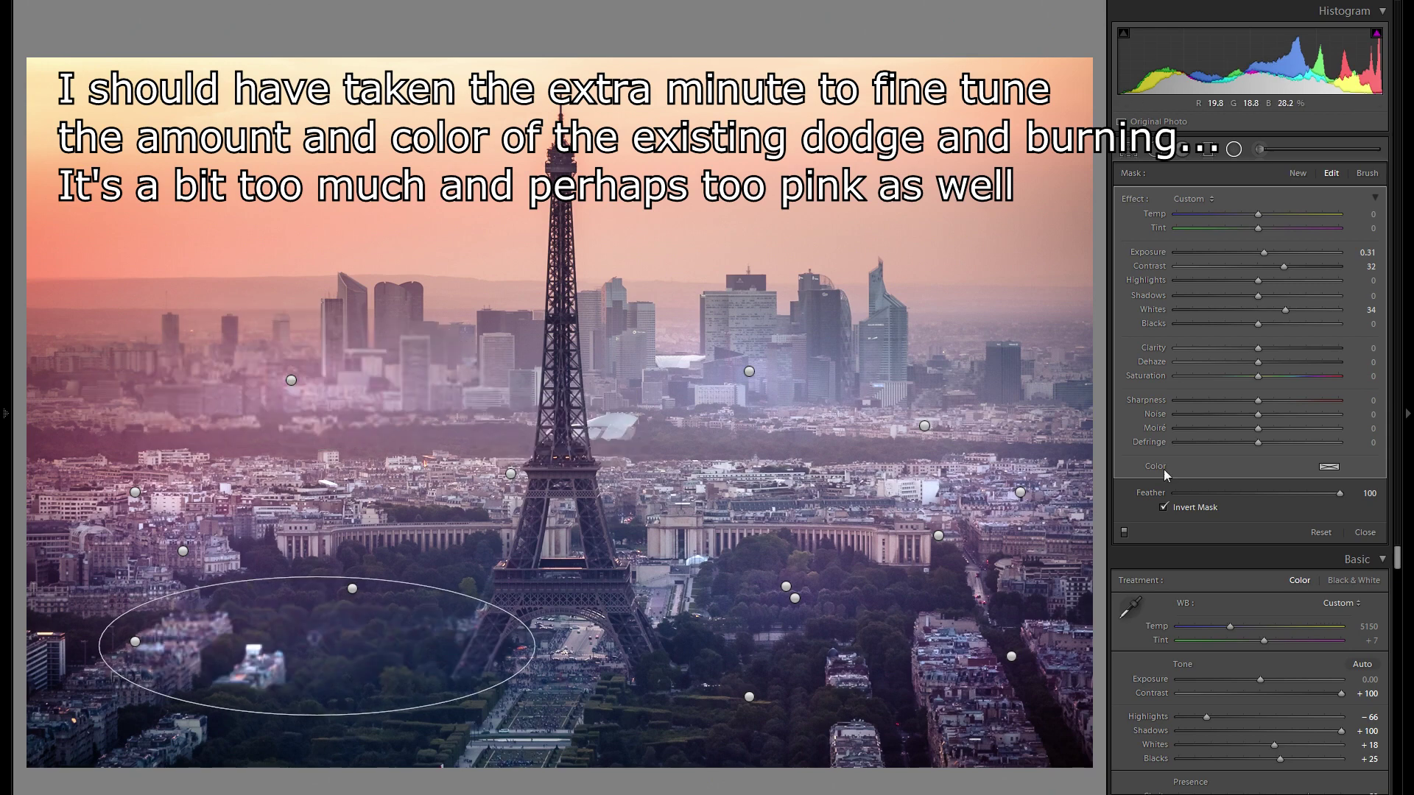
pyautogui.moveTo(1300, 380); pyautogui.dragTo(1287, 378)
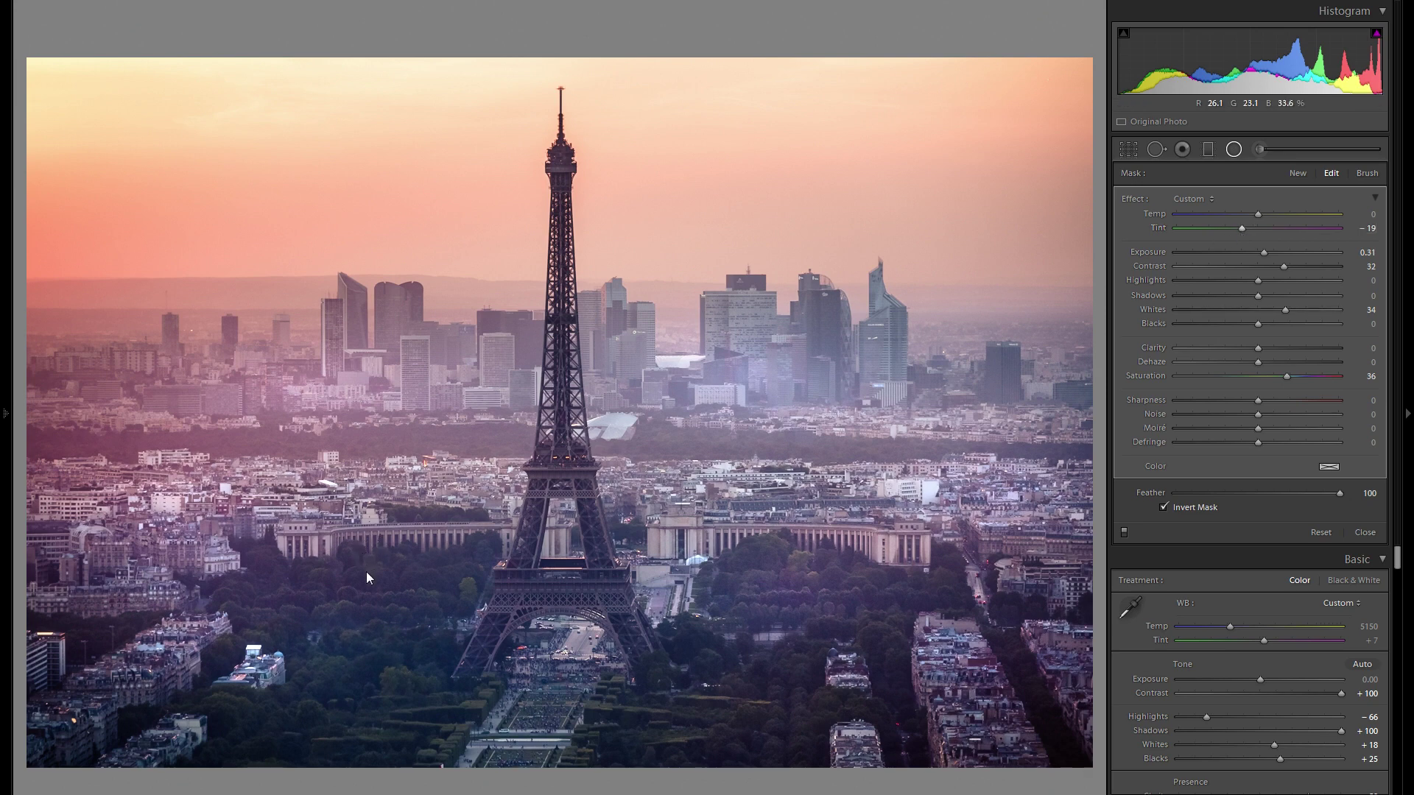
# Step: Add radial filters over both lower tree areas, the right copy set to Tint -12
pyautogui.moveTo(315, 645); pyautogui.dragTo(534, 735)
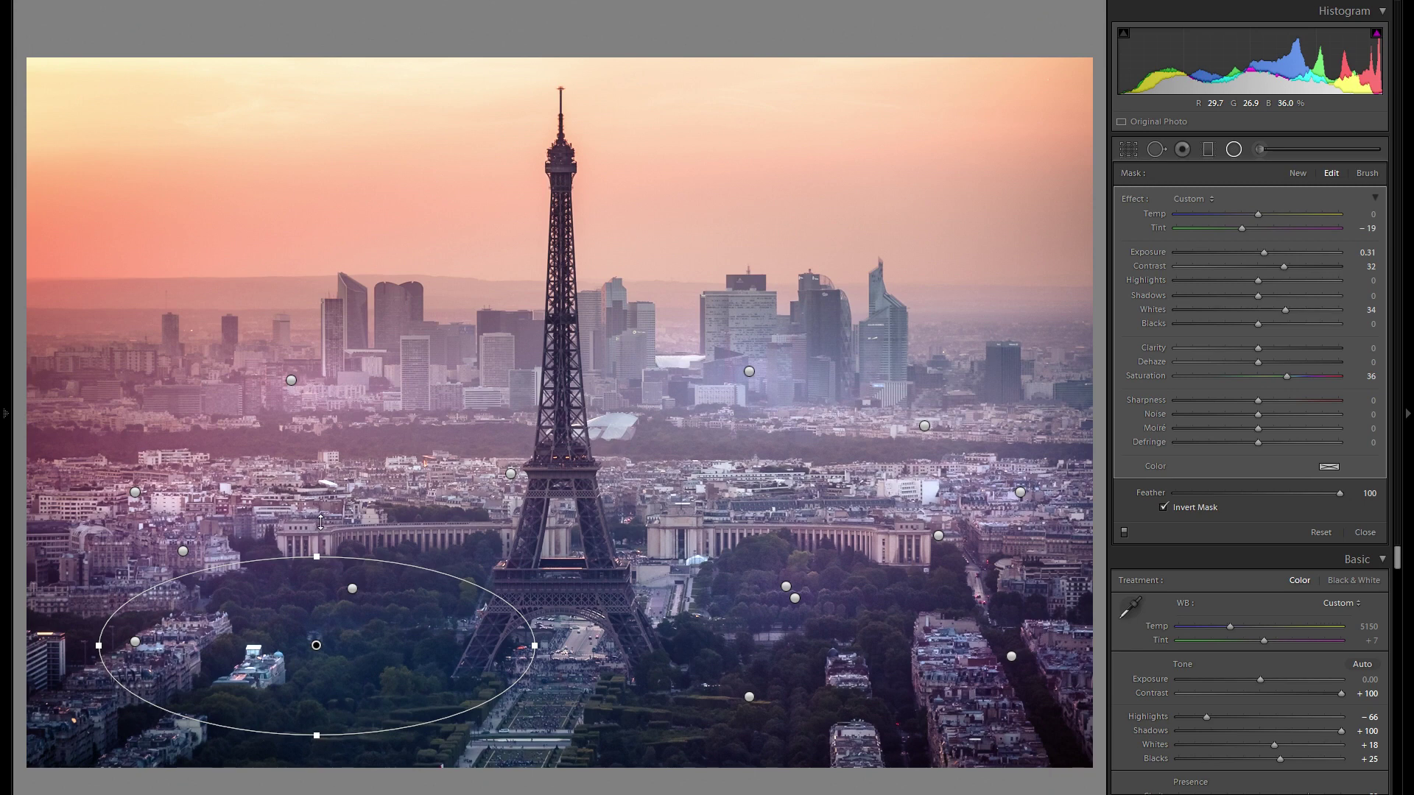
pyautogui.moveTo(321, 521); pyautogui.dragTo(320, 521)
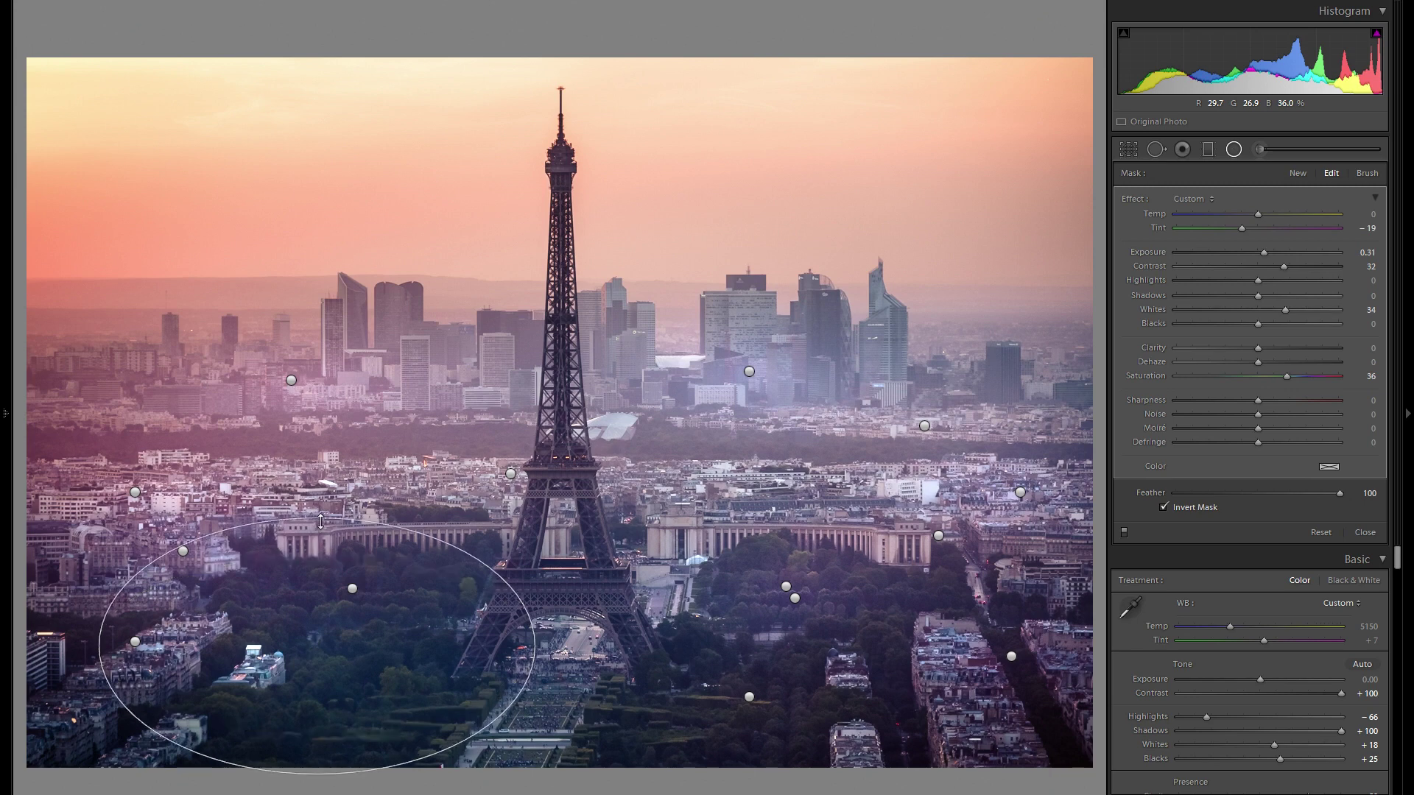
pyautogui.rightClick(365, 648)
pyautogui.click(407, 656)
pyautogui.moveTo(316, 616); pyautogui.dragTo(793, 632)
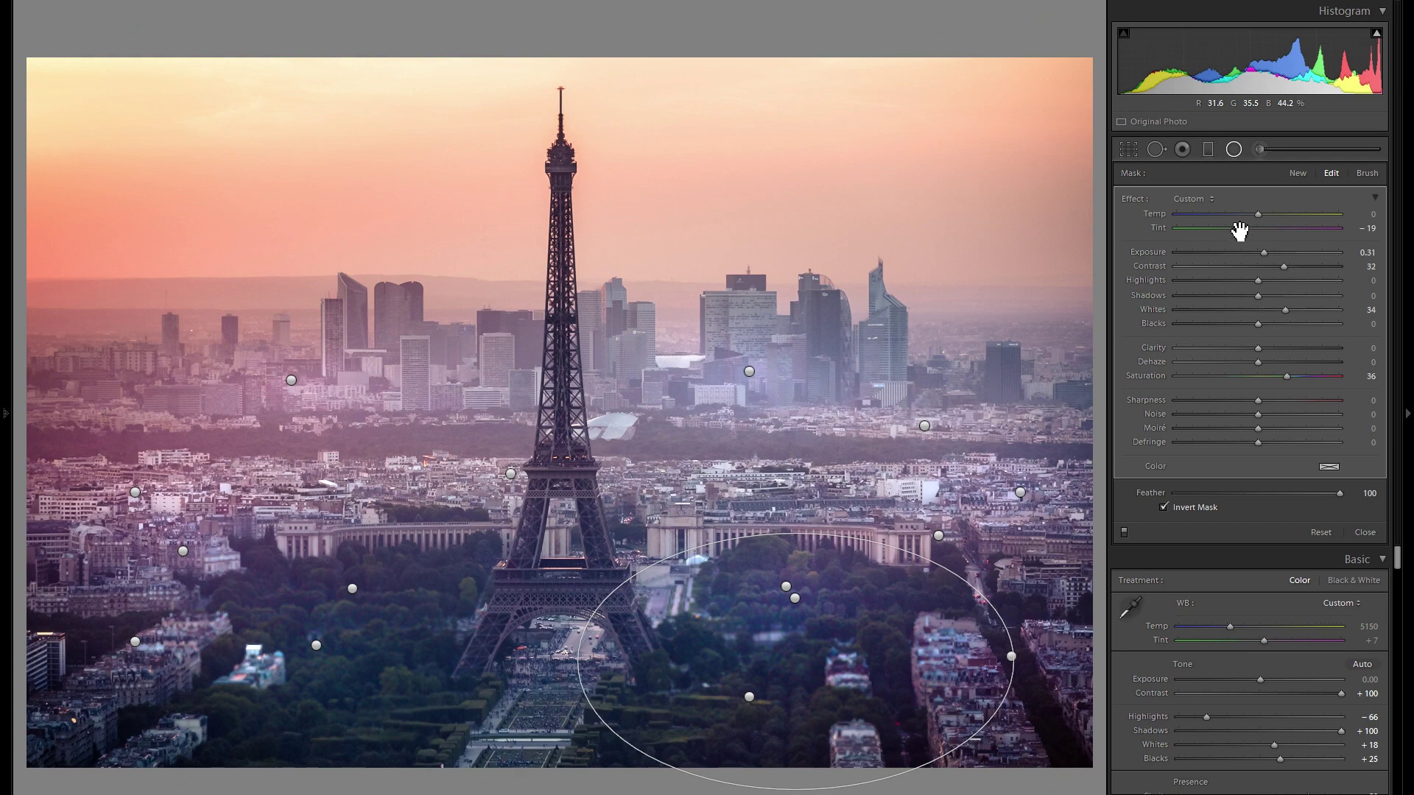
pyautogui.moveTo(1244, 227); pyautogui.dragTo(1247, 227)
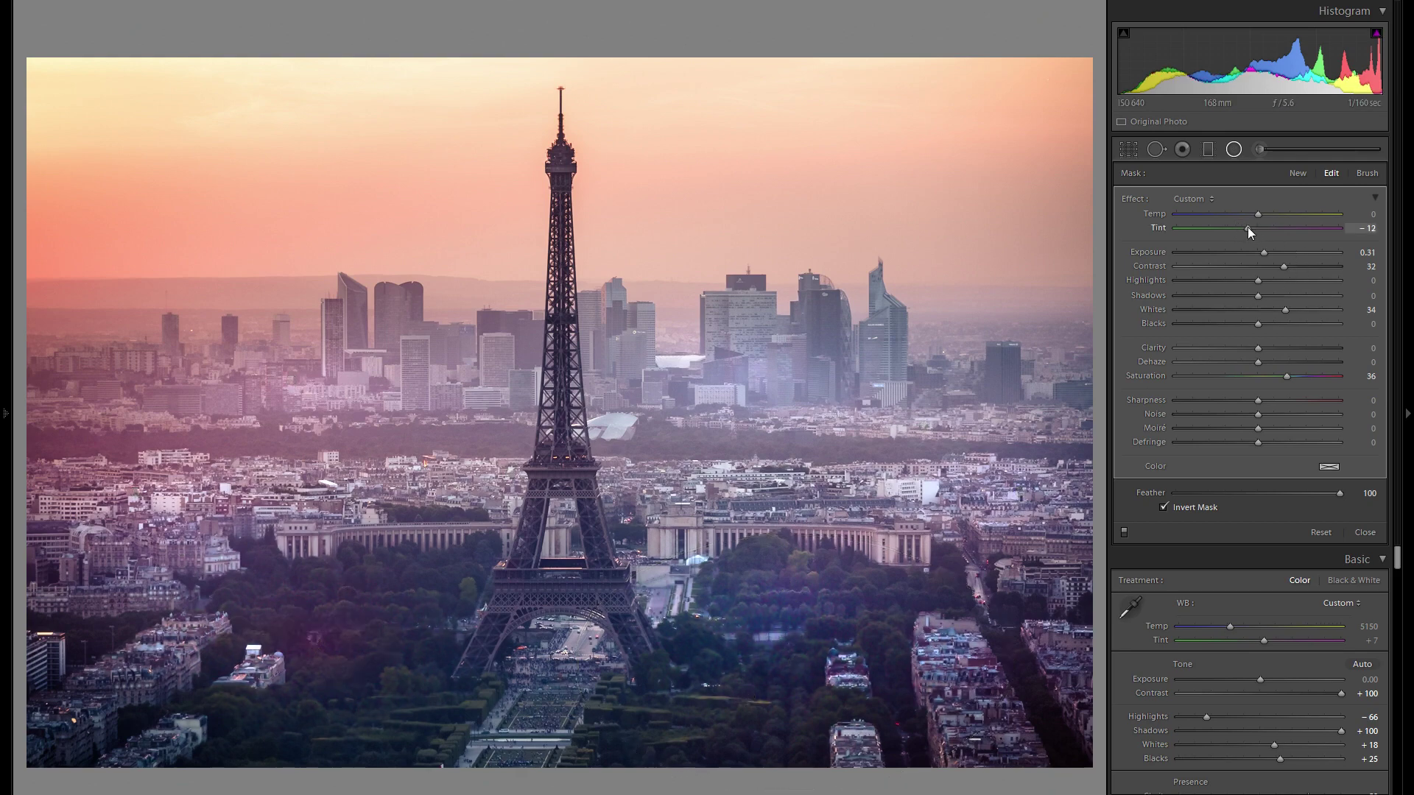
# Step: Close the Radial Filter panel to return to the Basic settings
pyautogui.click(1230, 156)
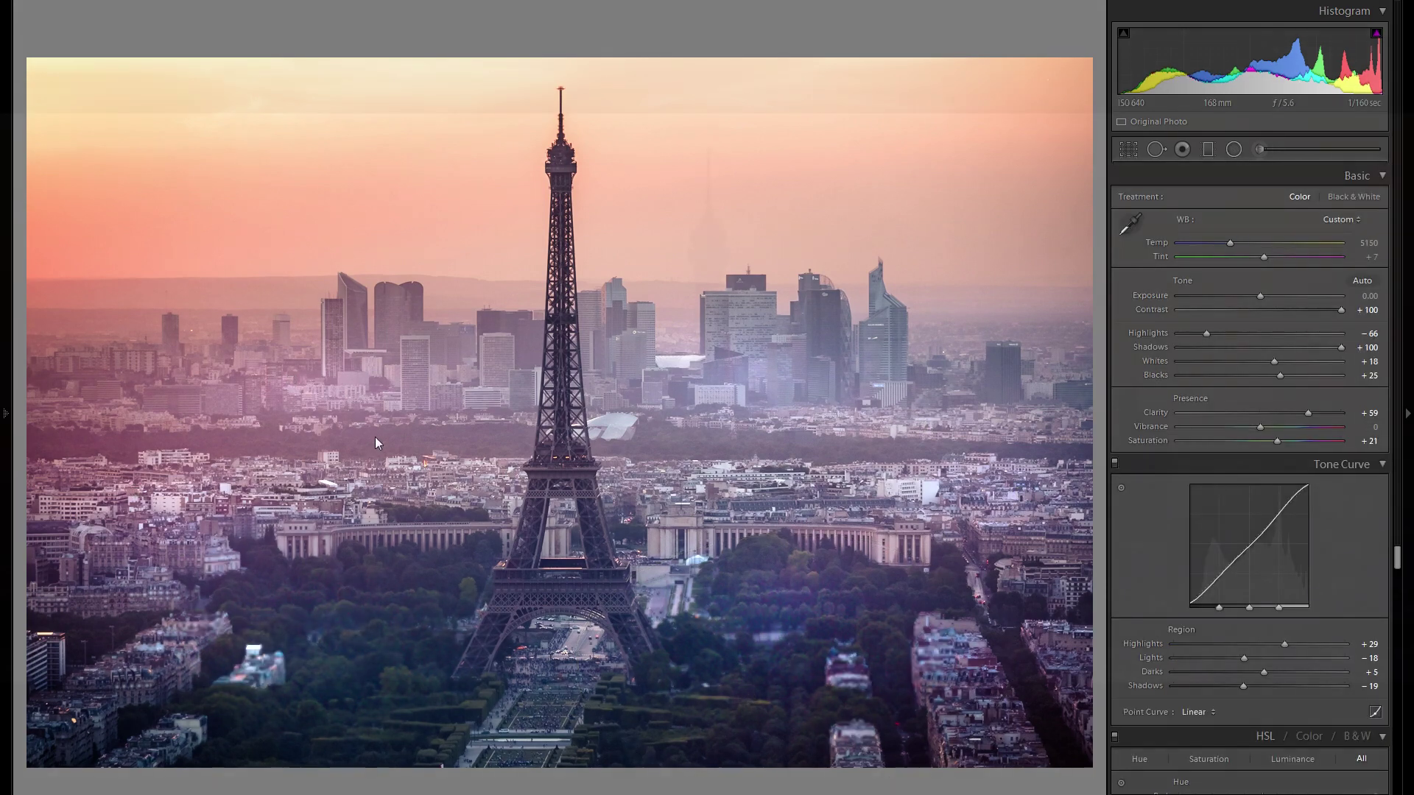